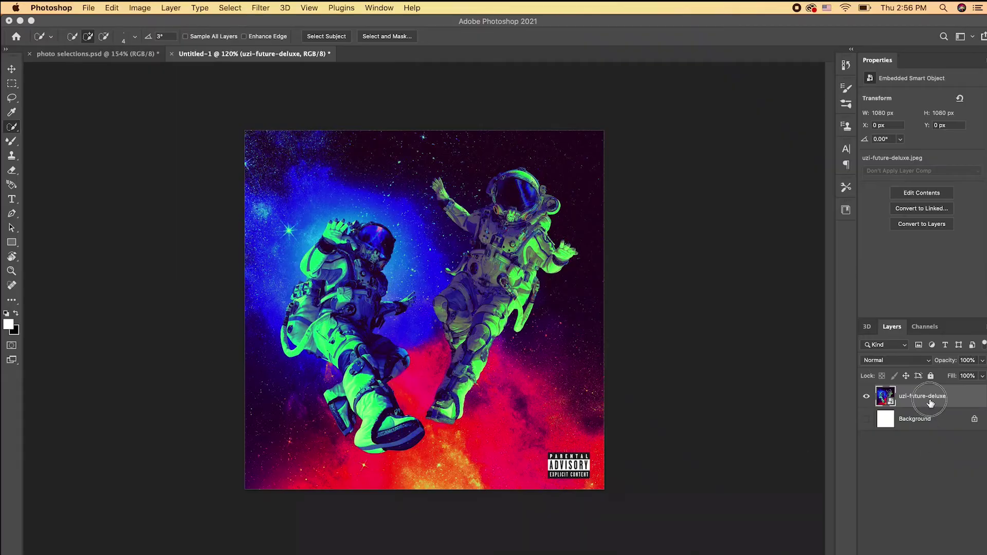
click(171, 8)
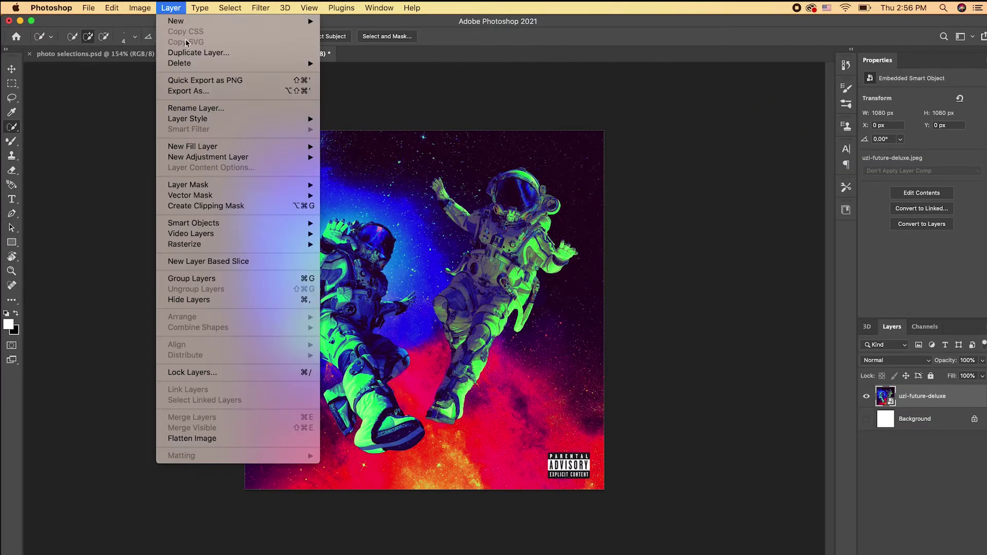
click(3, 104)
click(12, 69)
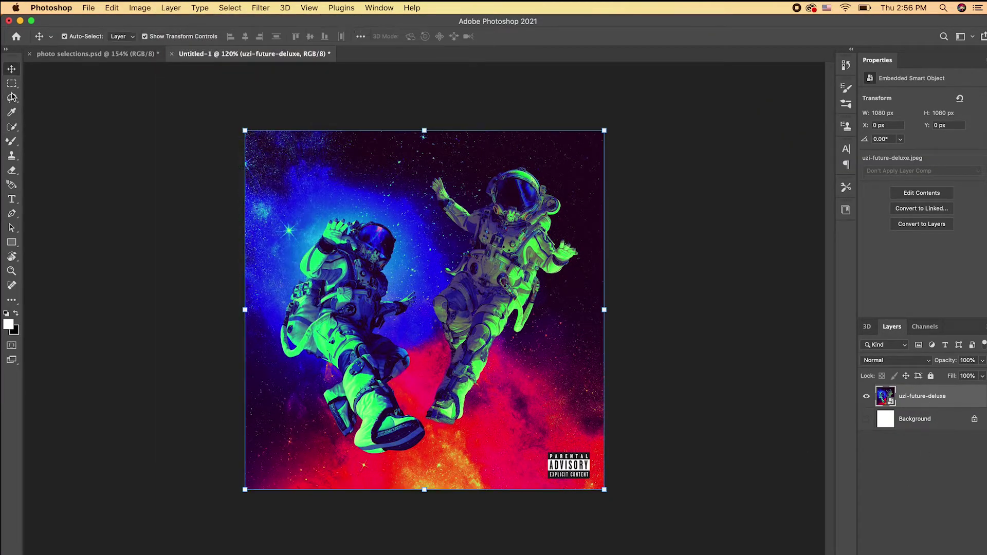
click(137, 144)
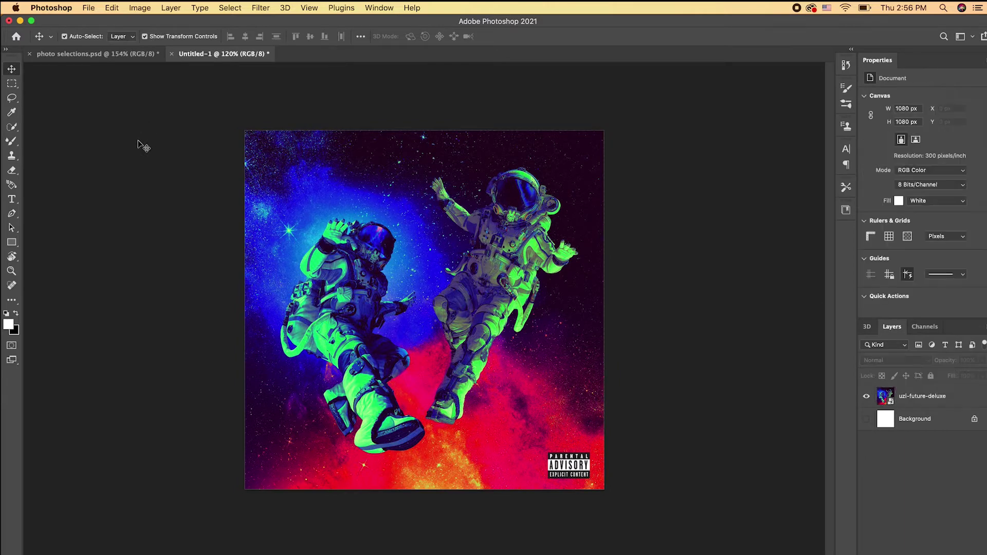
Duplicate the uzi-future-deluxe layer four times in the same document, keeping the suggested copy names
click(924, 399)
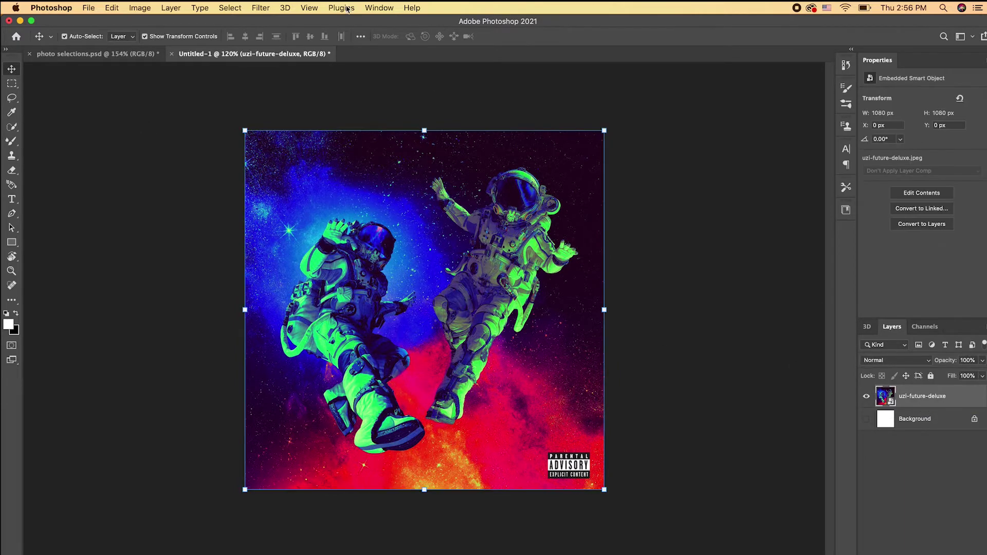
click(174, 8)
click(189, 57)
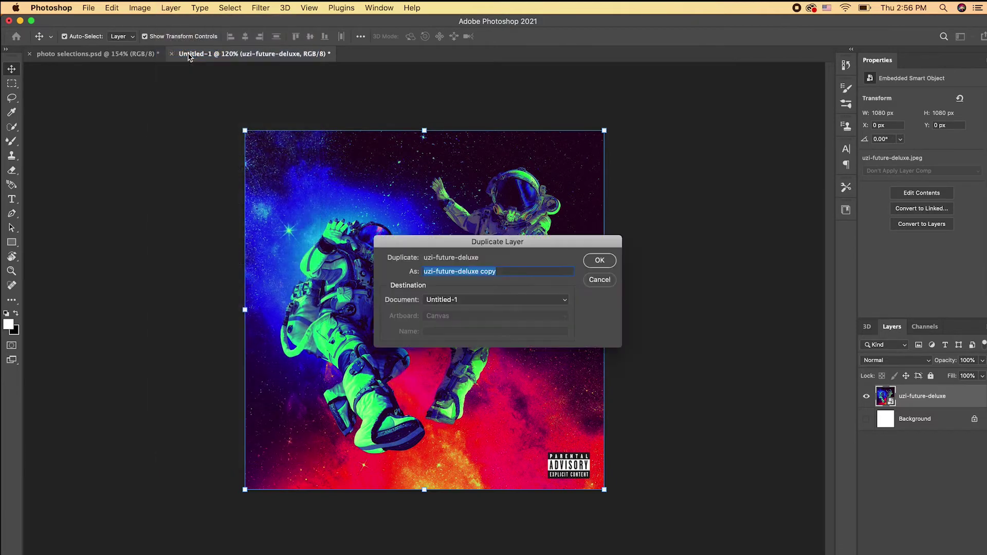
key(Return)
click(183, 8)
click(187, 53)
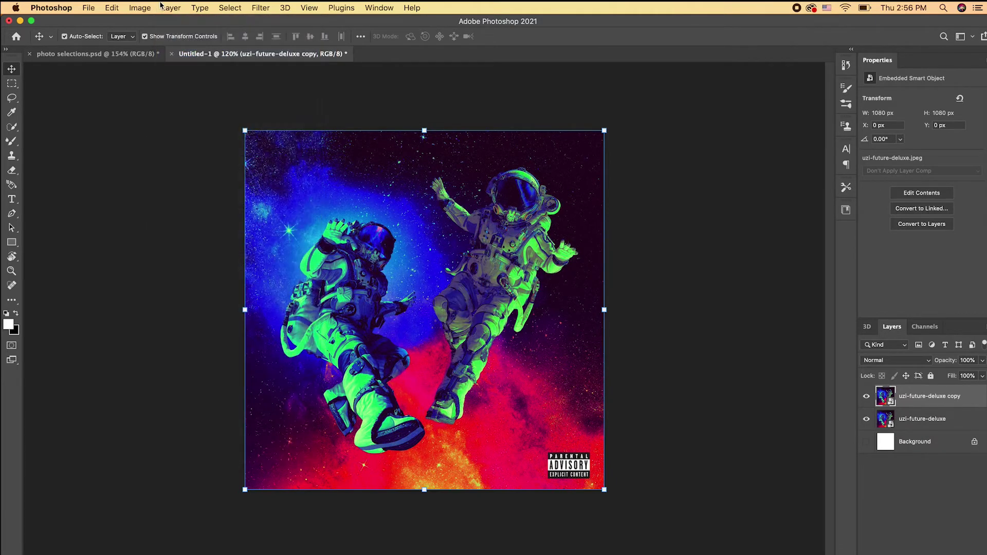
key(Return)
click(177, 8)
click(198, 53)
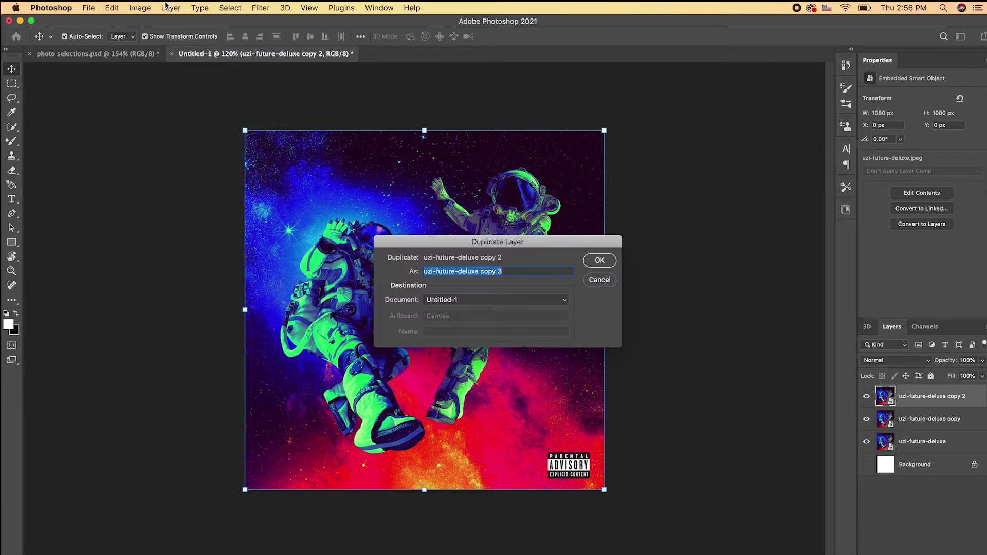
key(Return)
click(171, 8)
click(190, 54)
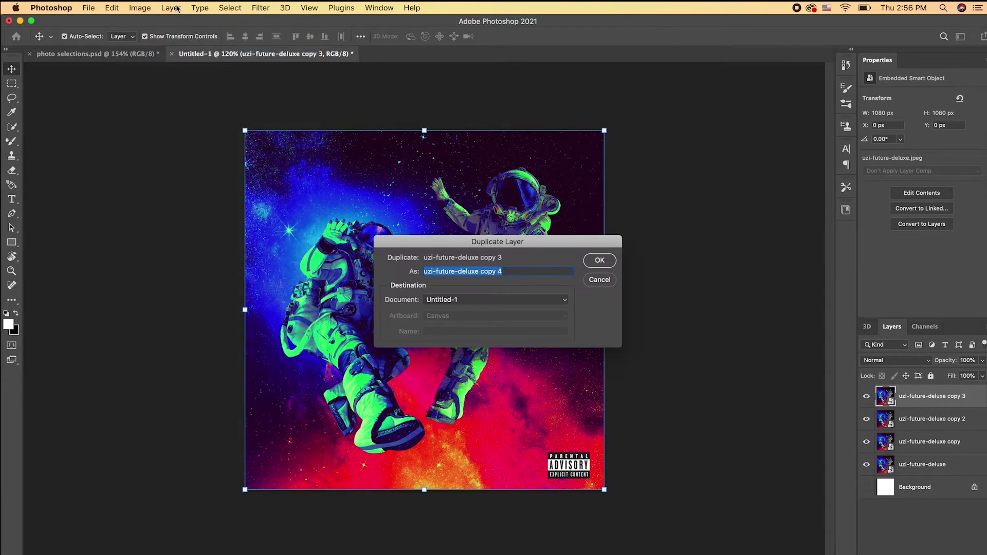
key(Return)
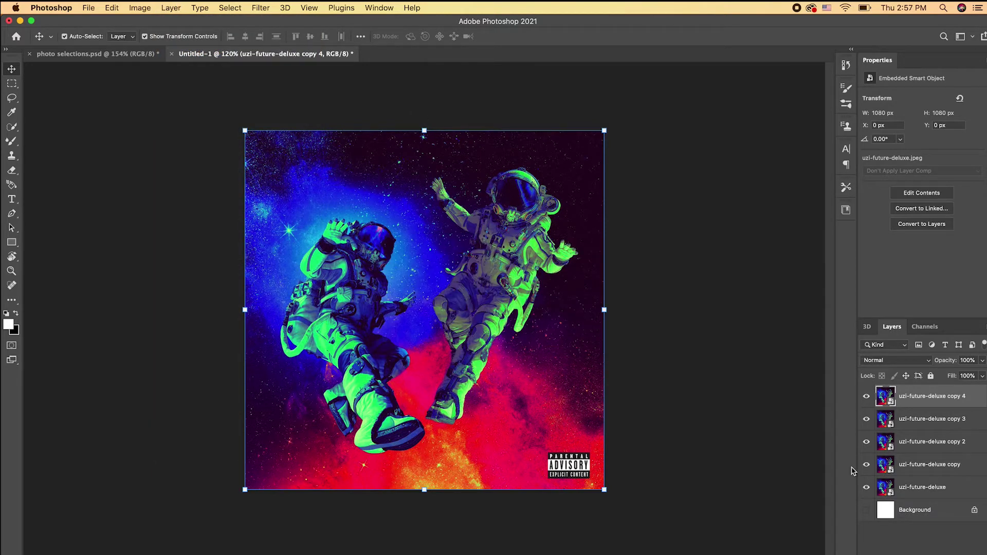
Rename the lowest uzi-future-deluxe layer as ORIGINAL
double_click(914, 487)
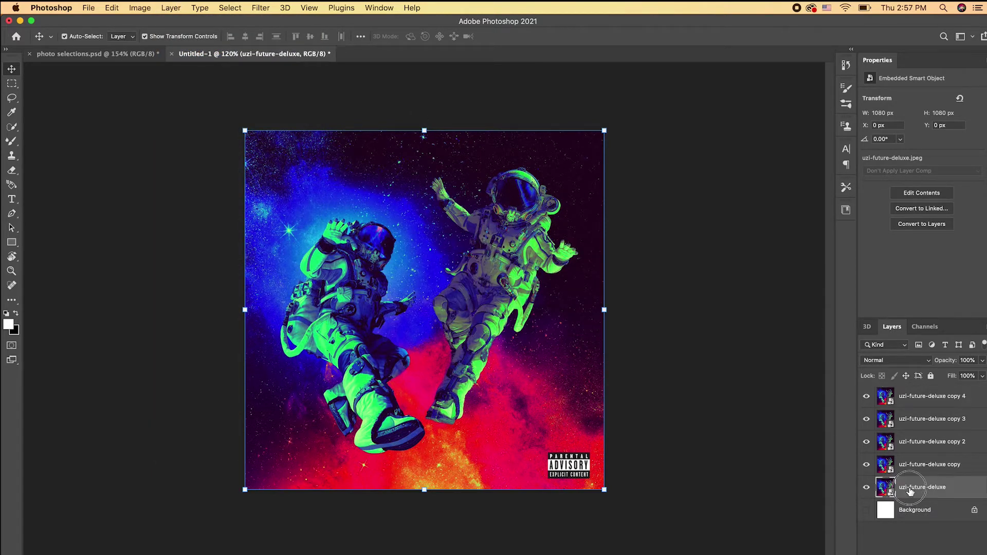
text(0)
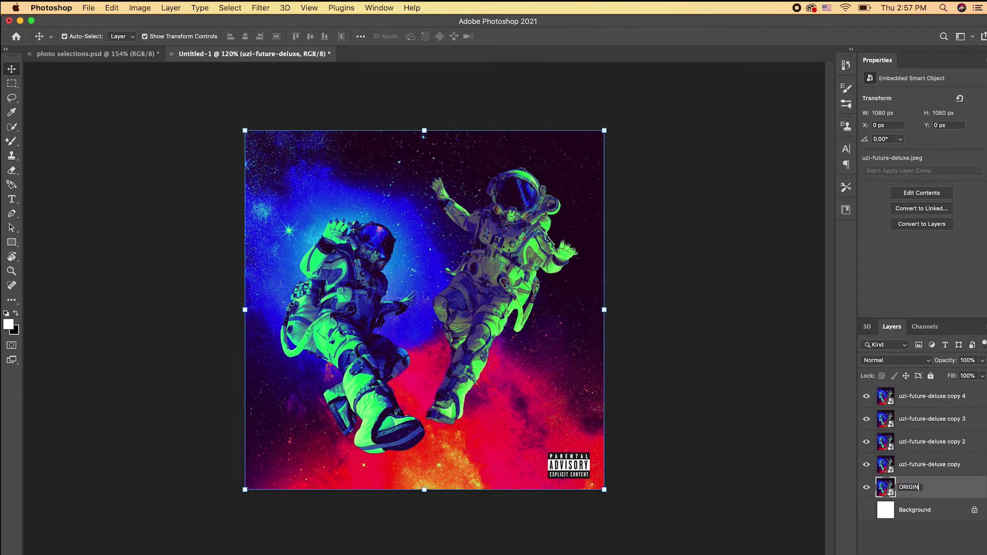
key(Return)
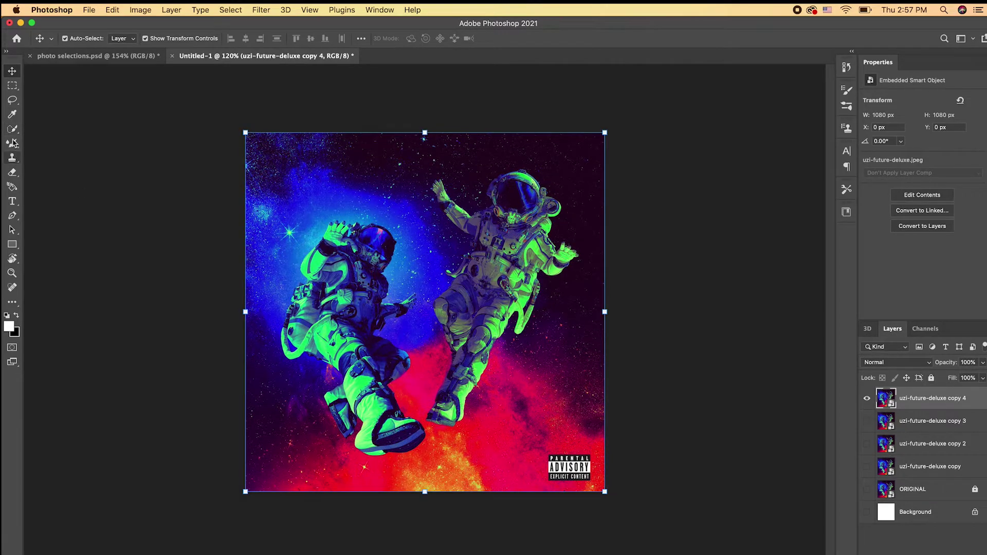
Select both astronauts on uzi-future-deluxe copy 4 with Select Subject and add the right astronaut's missing knee area with Quick Selection
click(13, 129)
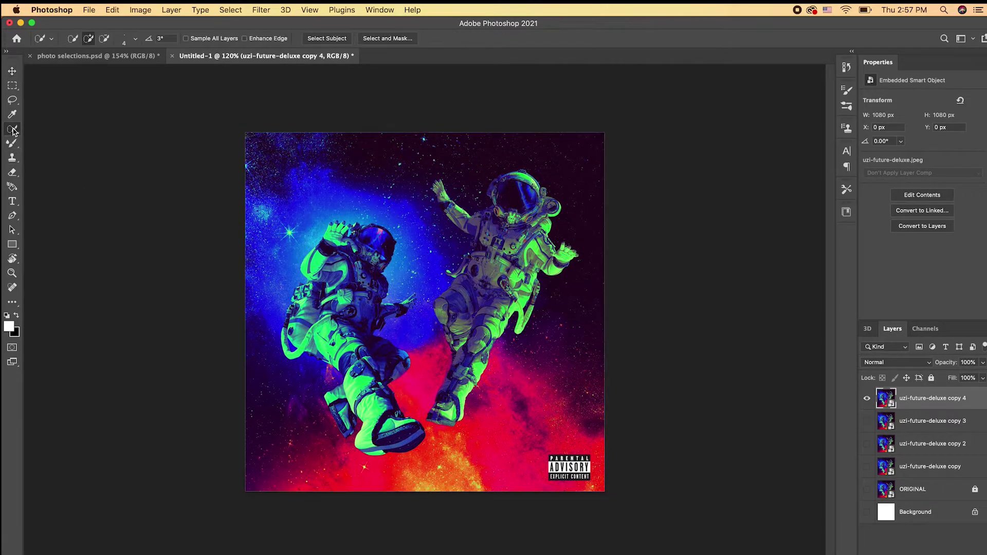
click(320, 38)
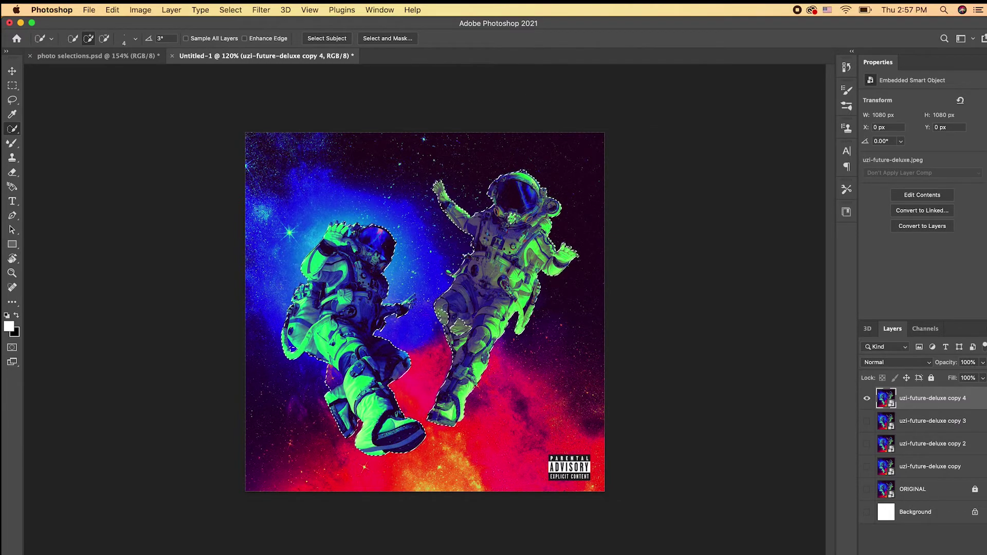
scroll(425, 312, up, 5)
drag(469, 321, 458, 326)
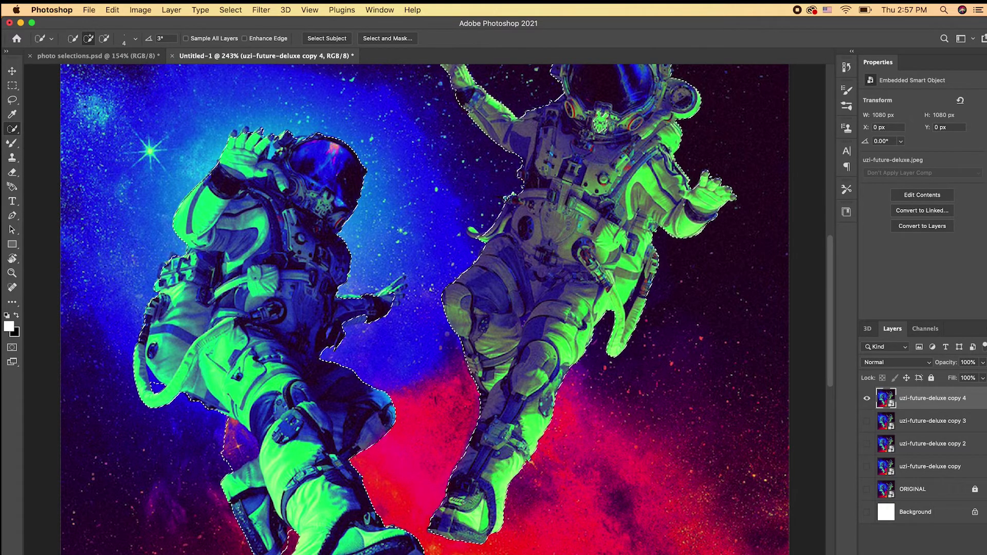
Refine the astronaut selection with Quick Selection, subtracting the background patches beside the left astronaut's rear leg and inside the hose loop
key(alt)
drag(627, 307, 631, 302)
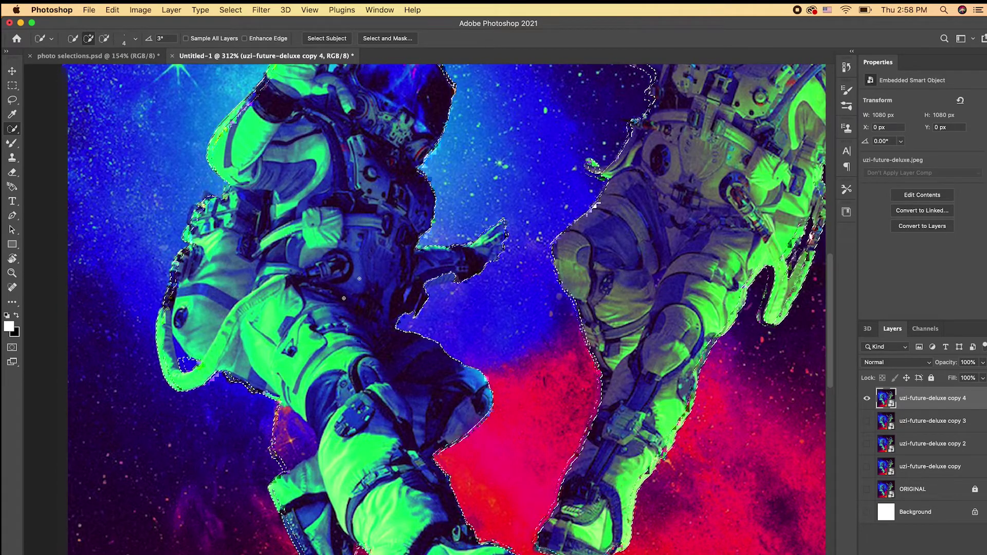
scroll(270, 435, down, 2)
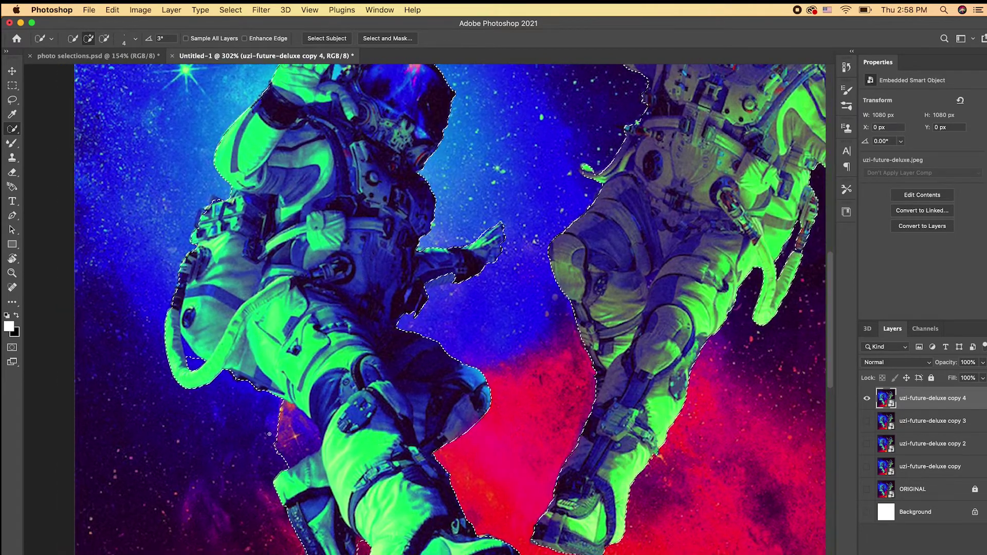
drag(280, 433, 310, 441)
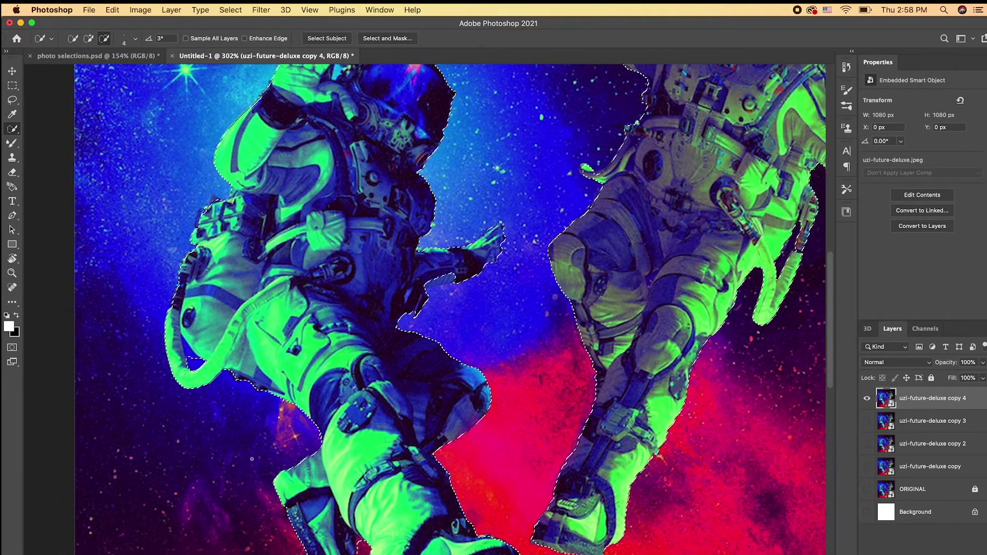
drag(192, 362, 189, 353)
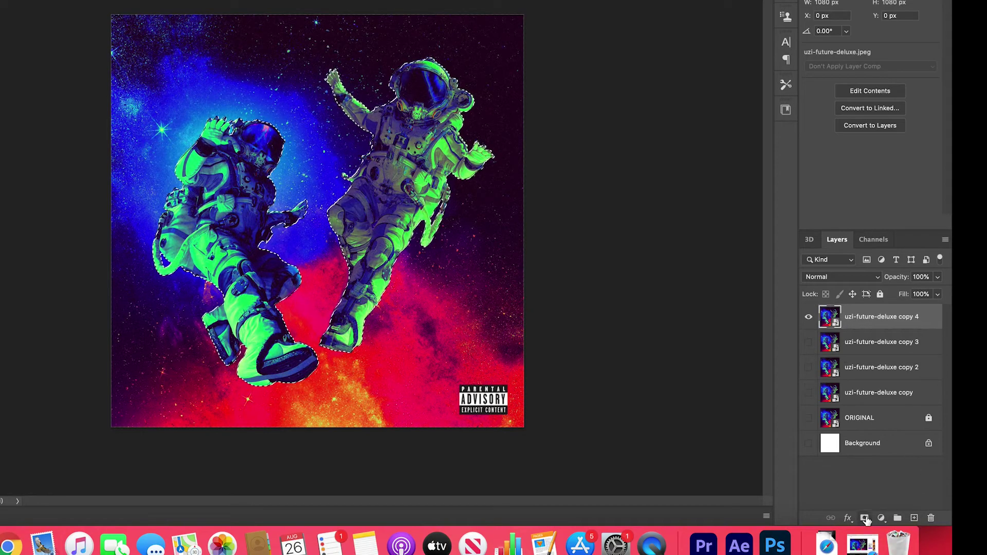
Add a layer mask to uzi-future-deluxe copy 4 from the astronaut selection and raise the mask's Smooth value in Select and Mask
click(866, 518)
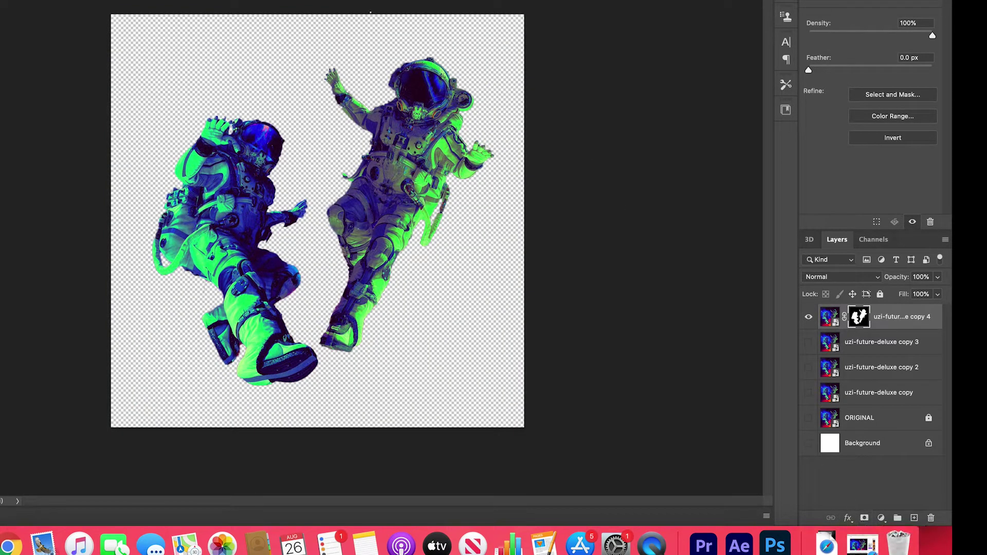
double_click(857, 318)
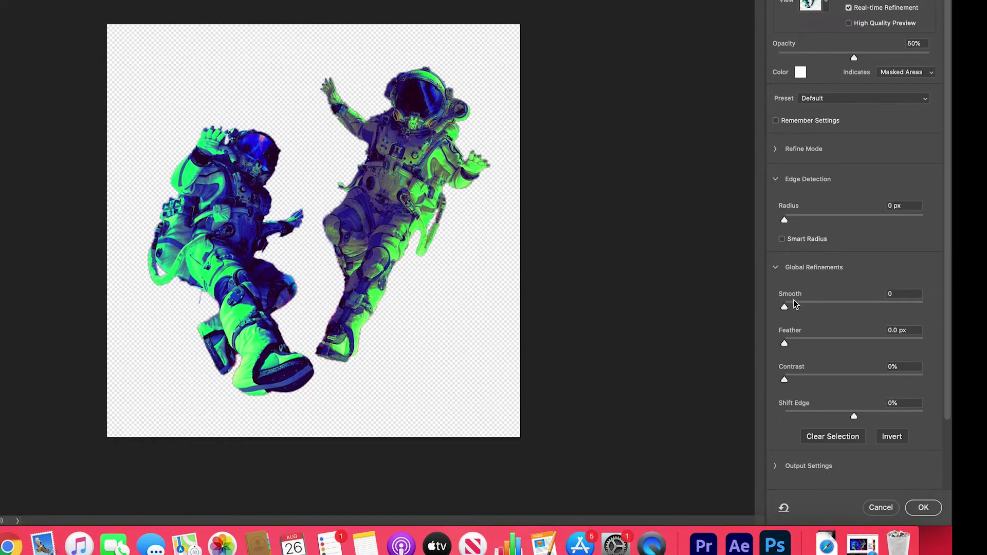
click(799, 304)
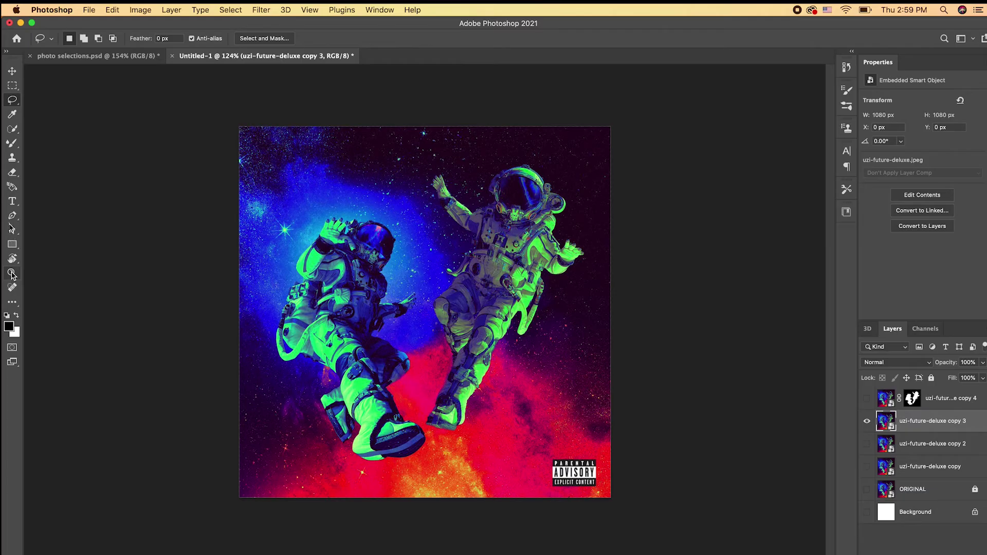
On uzi-future-deluxe copy 3, trace a Pen path from beneath the left astronaut's front foot, along the right side and around the outstretched hand
key(p)
click(86, 42)
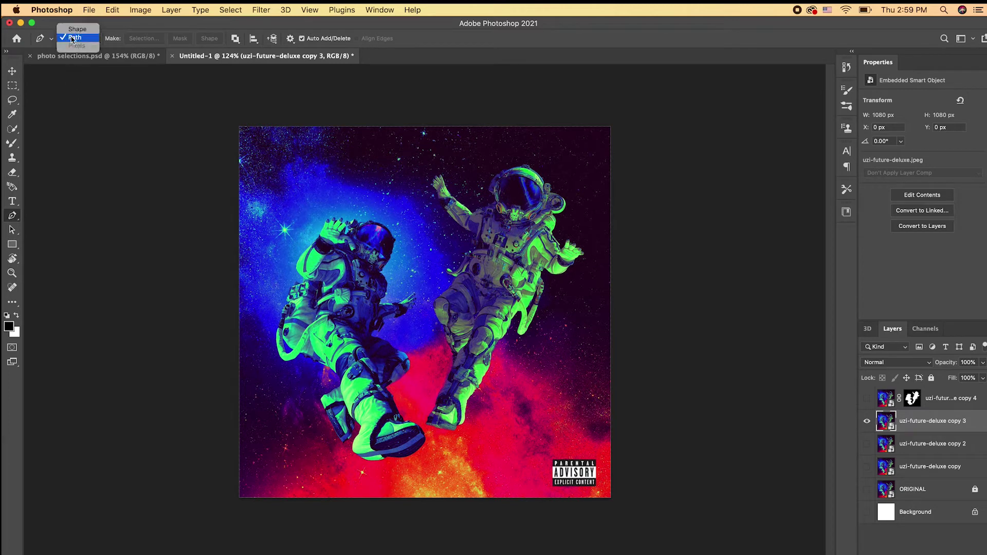
click(80, 39)
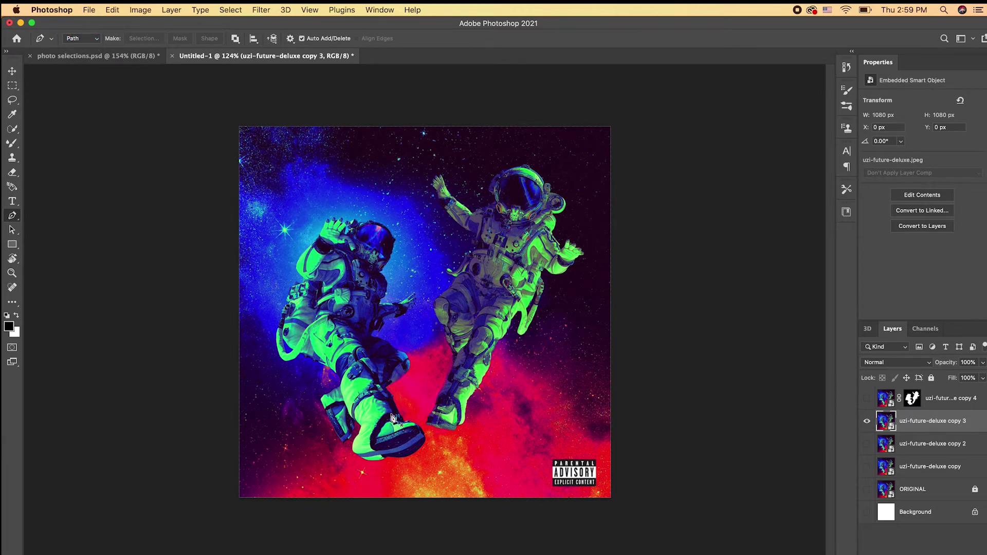
key(super+0)
click(338, 504)
drag(369, 504, 406, 439)
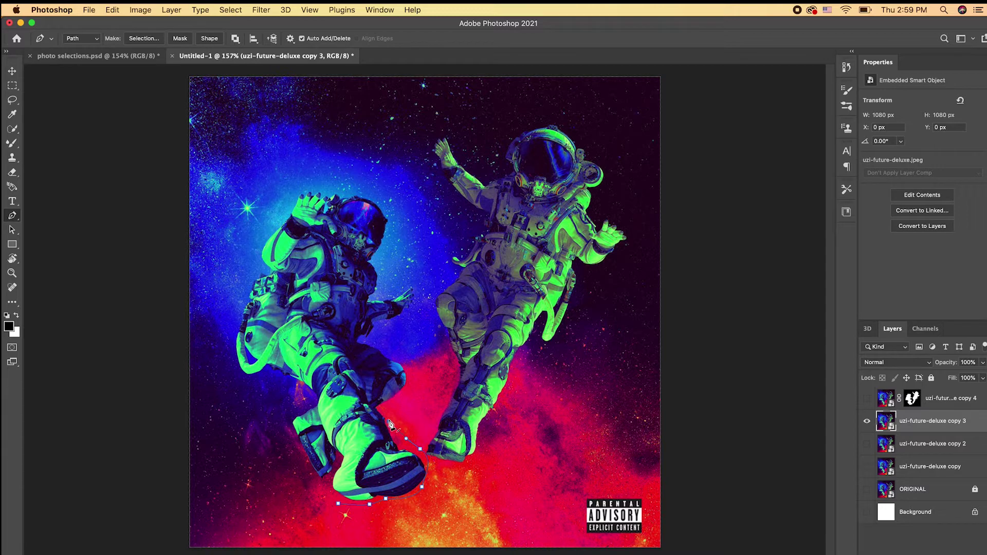
click(405, 396)
drag(403, 359, 414, 280)
click(392, 290)
click(375, 299)
Continue the path over the left astronaut's head, backpack and rear leg, and convert it to an anti-aliased new selection with 0-pixel feather
drag(375, 200, 261, 262)
drag(242, 302, 256, 380)
click(268, 372)
click(294, 382)
drag(311, 399, 291, 438)
click(143, 38)
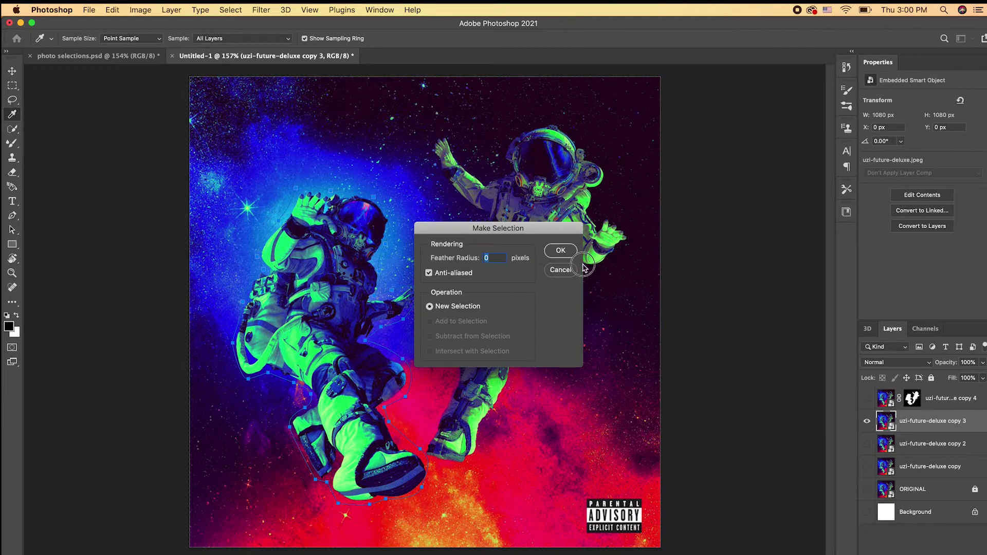
click(568, 255)
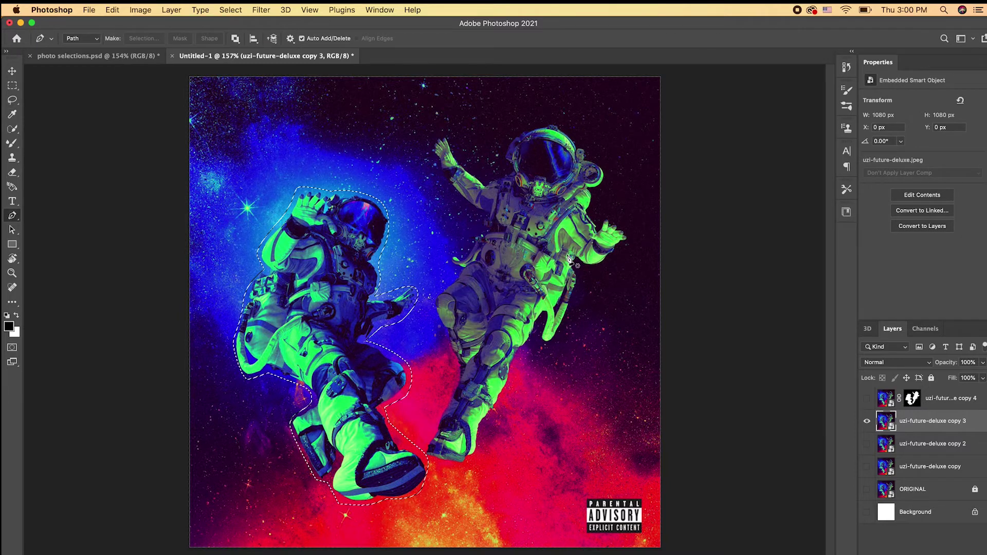
Rasterize uzi-future-deluxe copy 3, remove the selected left astronaut with Content-Aware Fill output to the current layer, and deselect
right_click(925, 425)
click(810, 295)
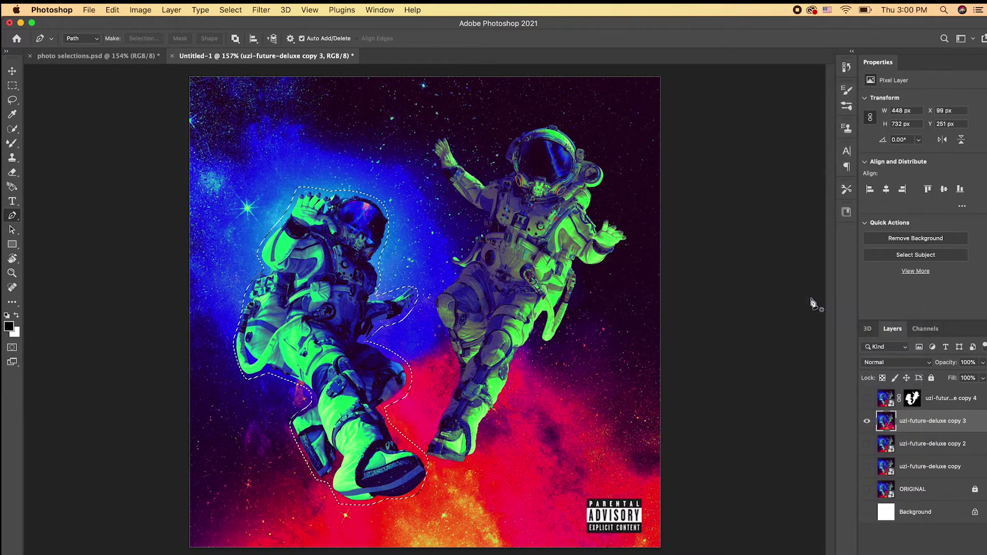
click(112, 10)
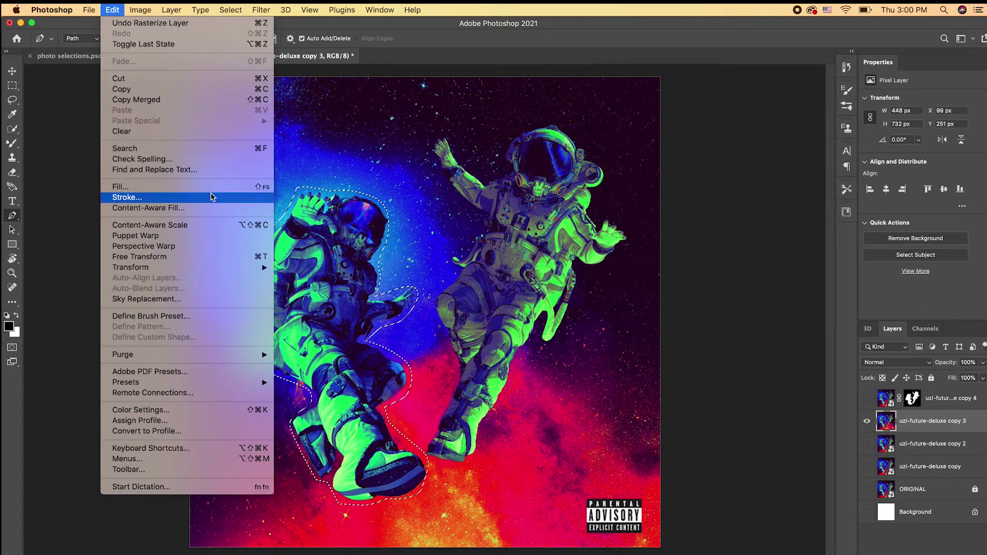
click(215, 208)
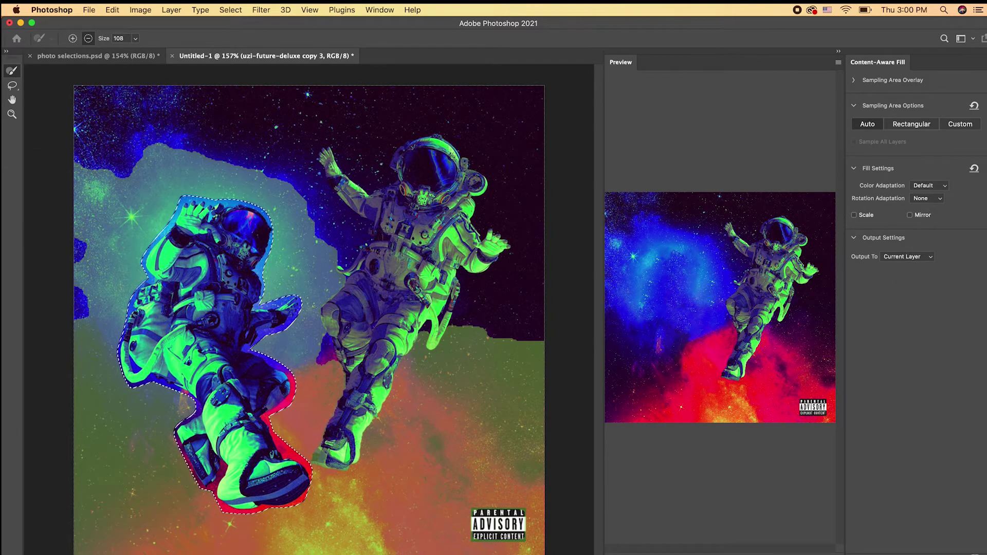
key(Return)
key(super+d)
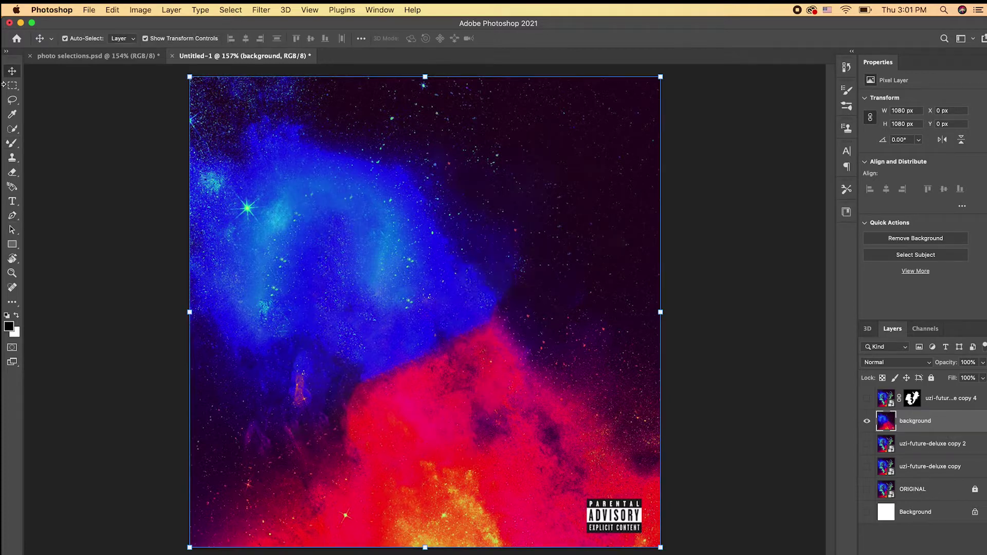
Marquee-select the Parental Advisory label on the background layer and remove it with Content-Aware Fill output to the current layer
click(7, 88)
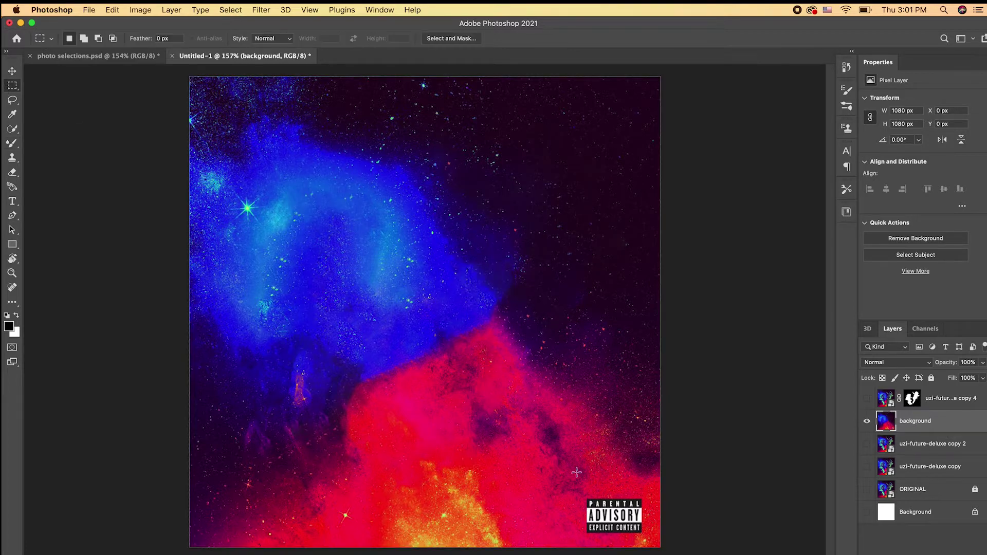
key(super+t)
key(Escape)
drag(585, 497, 641, 534)
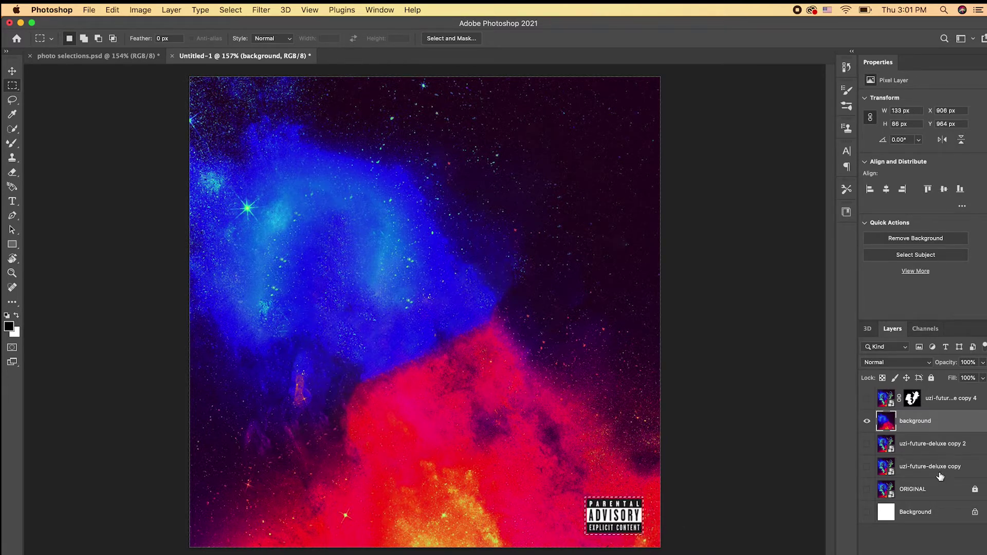
click(171, 10)
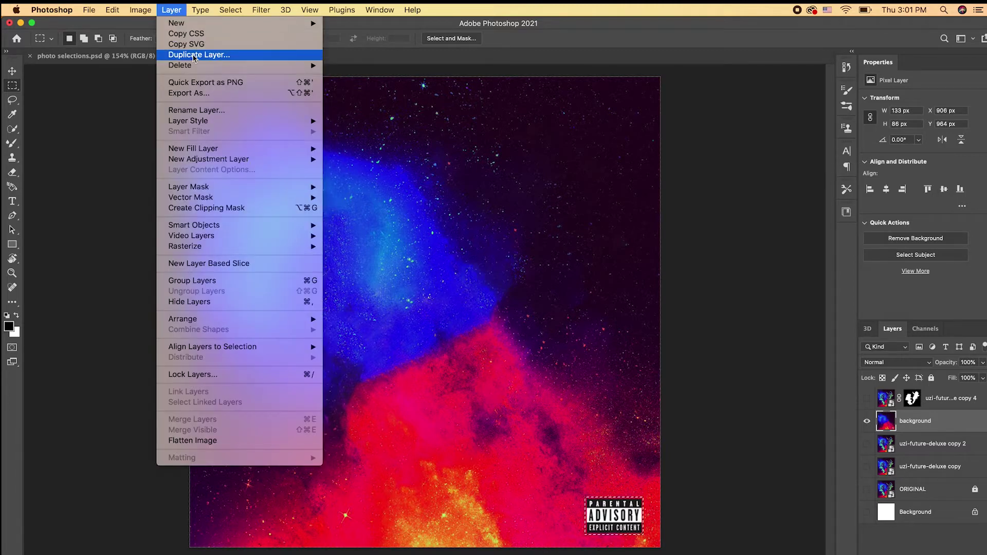
click(172, 9)
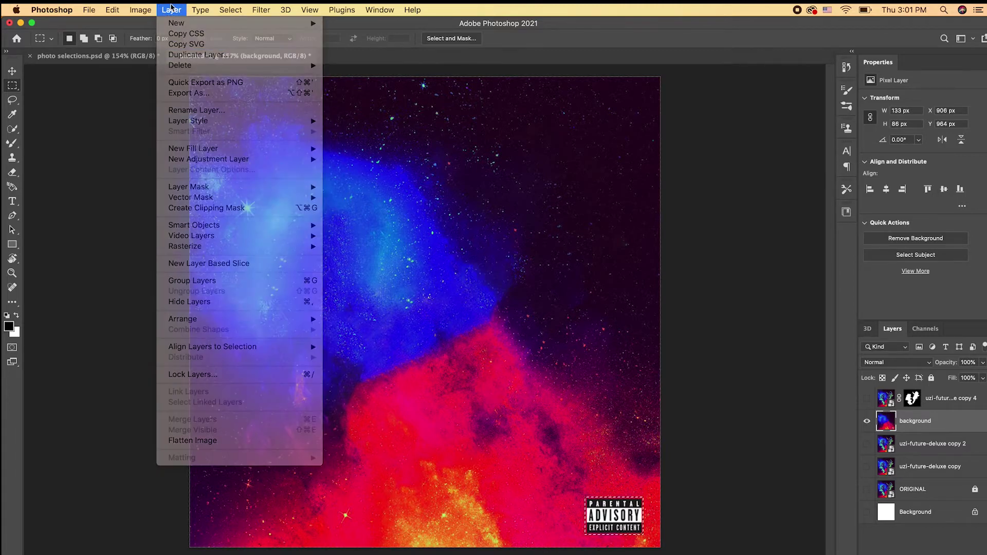
click(116, 10)
click(194, 208)
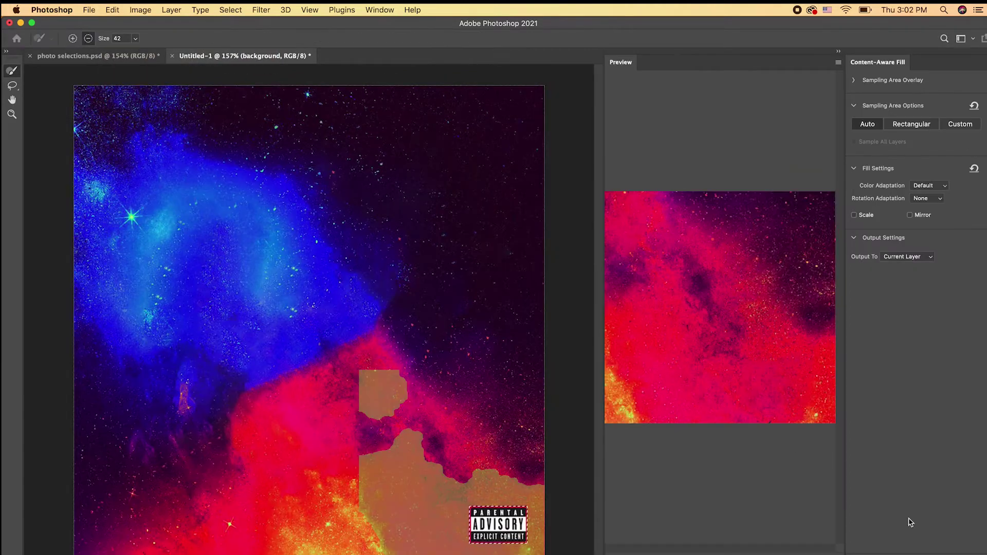
key(Return)
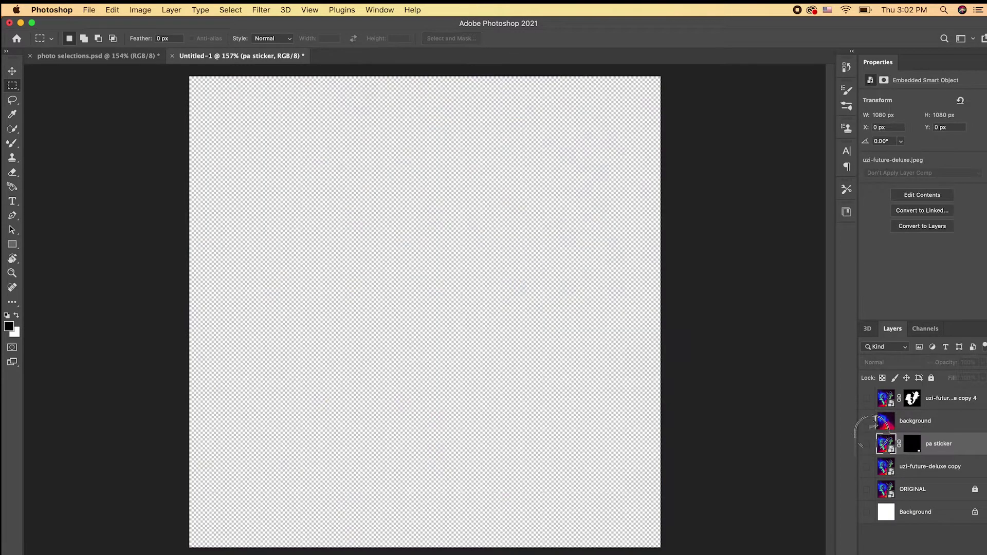
Preview the masked astronauts over the filled background, leaving only uzi-future-deluxe copy 4 visible
click(867, 422)
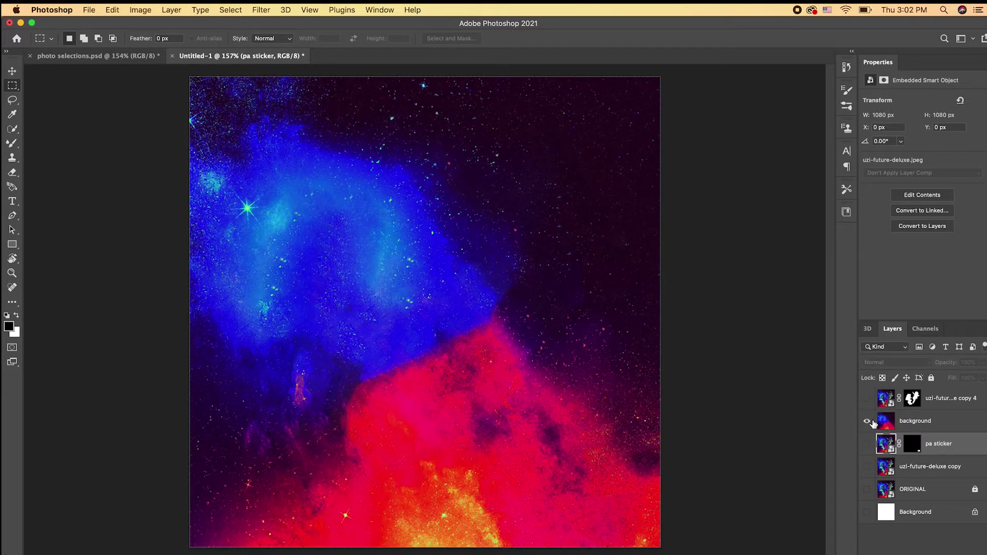
click(868, 401)
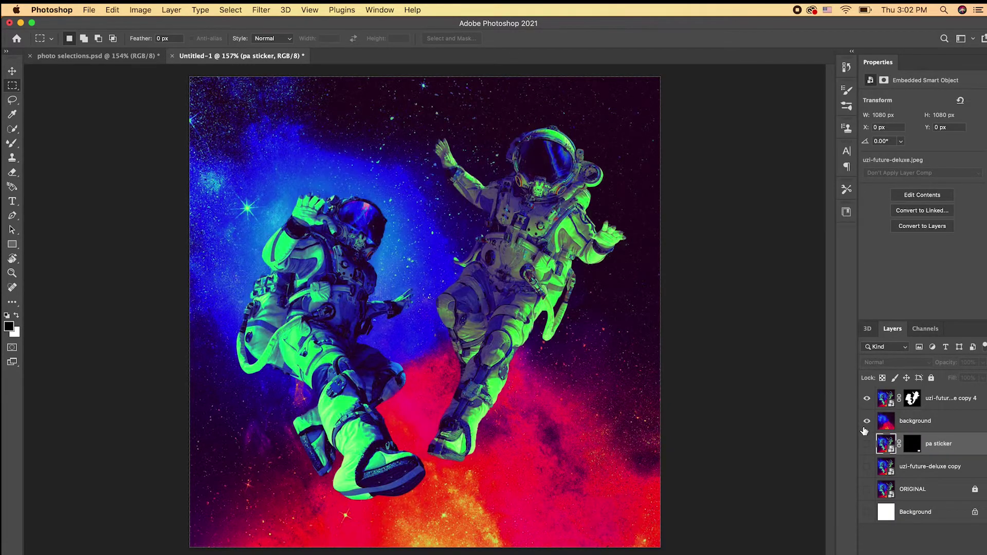
click(867, 422)
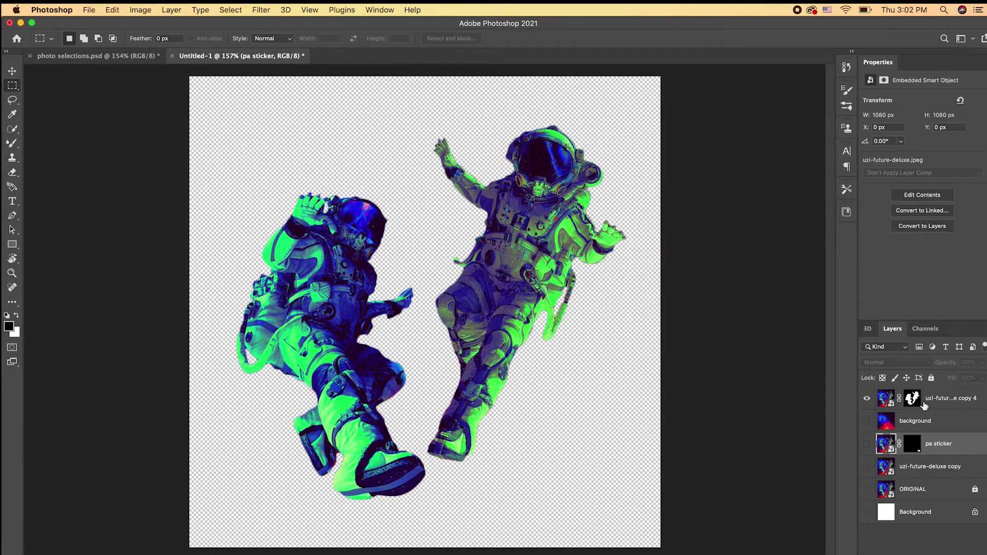
Duplicate uzi-future-deluxe copy 4 as uzi-future-deluxe copy 5 in the same document, and hide copy 4
click(921, 401)
click(171, 10)
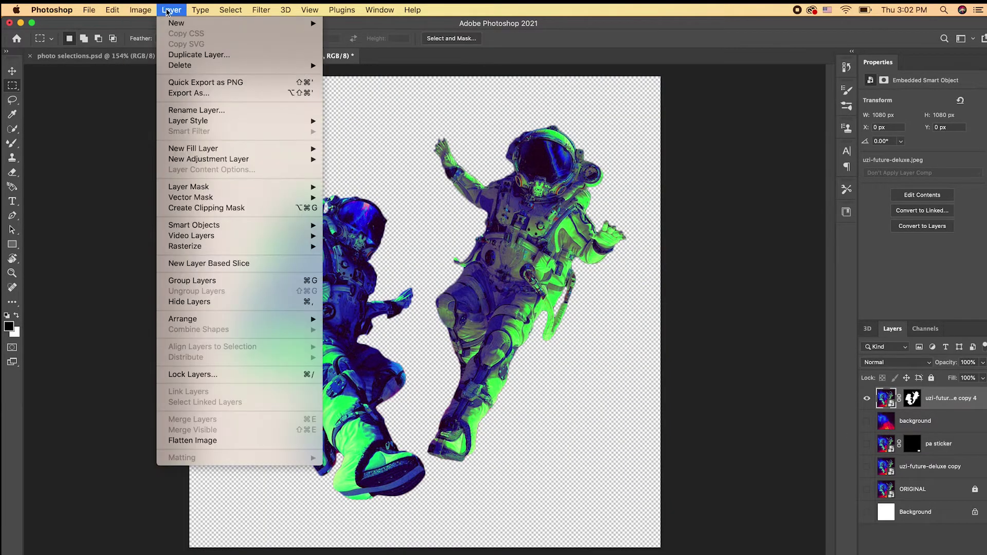
click(186, 55)
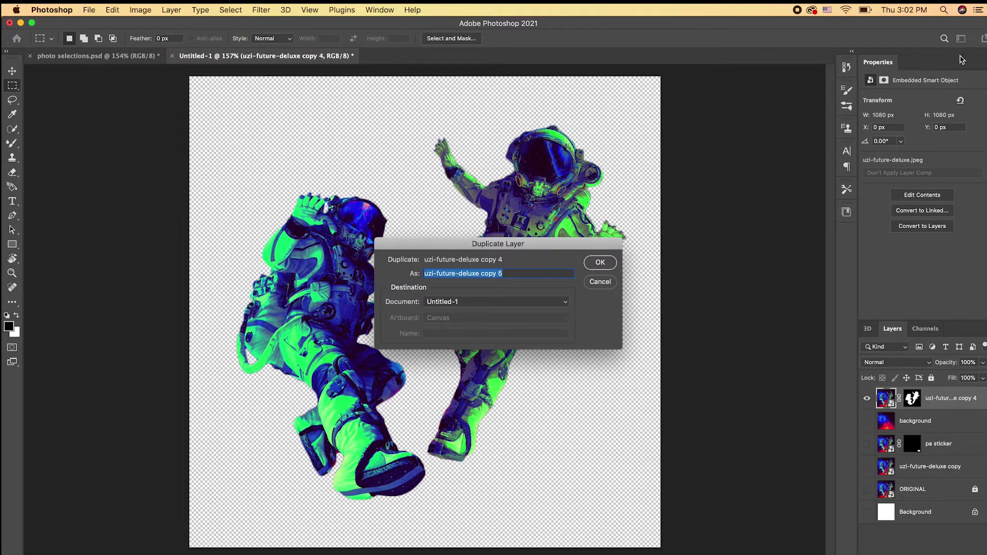
click(600, 262)
click(880, 420)
click(867, 421)
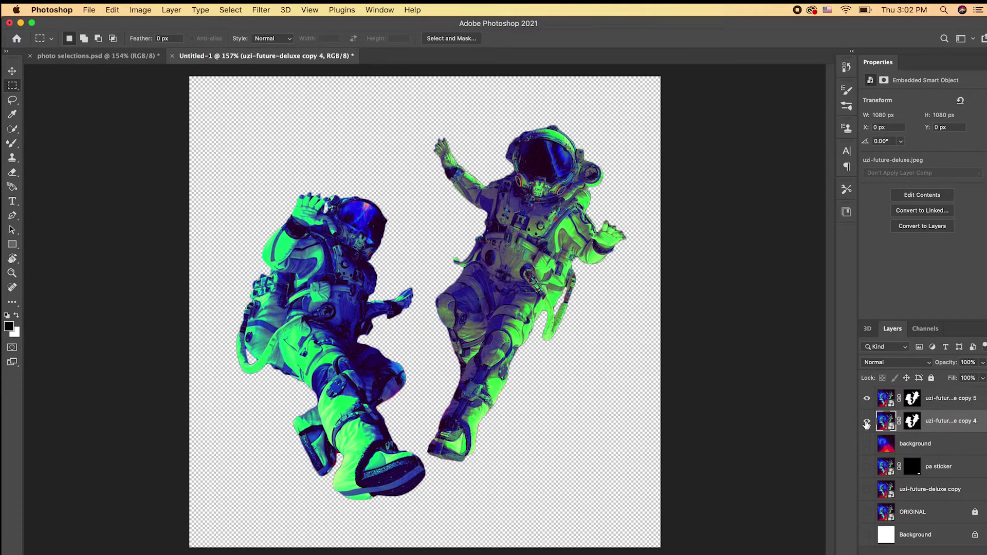
Rasterize uzi-future-deluxe copy 5 and erase its right astronaut, and erase the left astronaut from uzi-future-deluxe copy 4
click(889, 400)
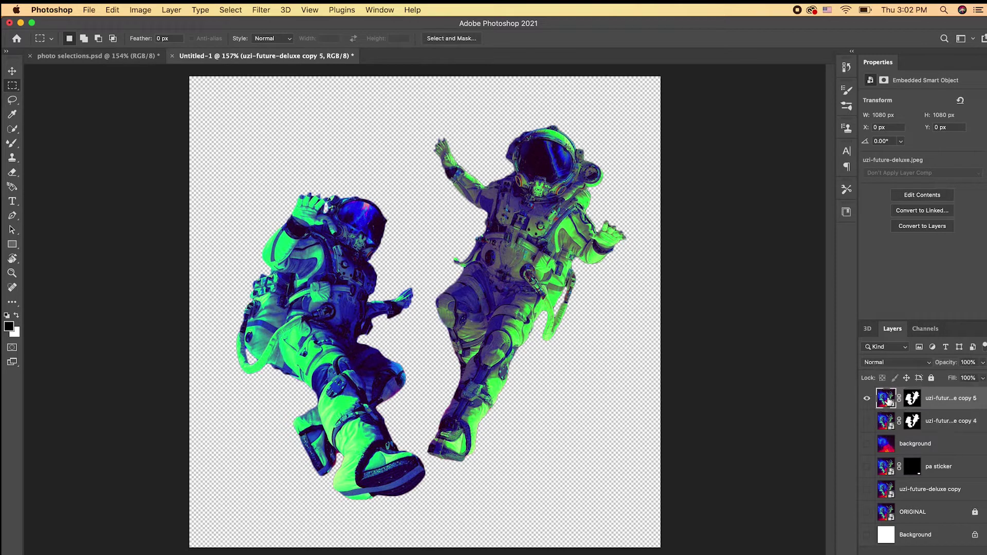
click(11, 172)
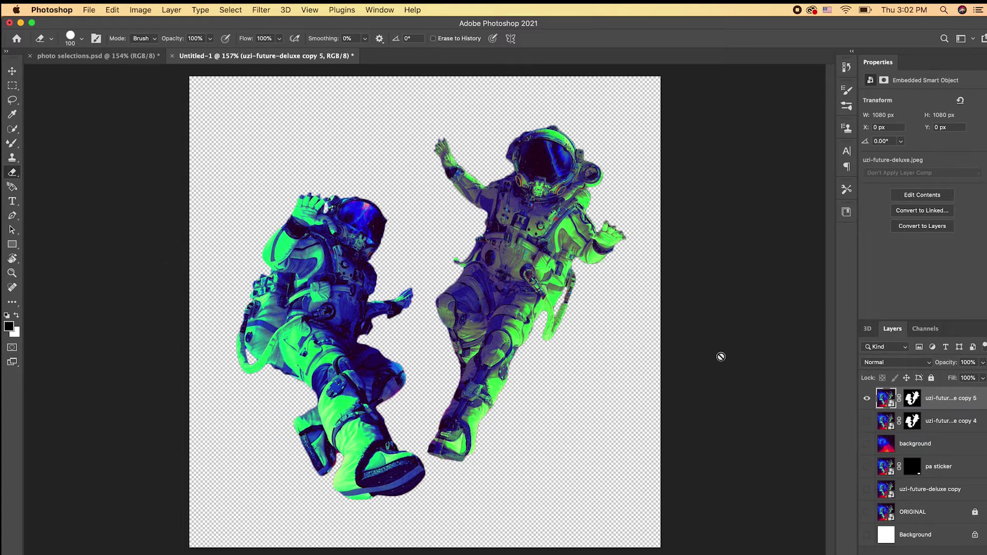
click(651, 353)
click(584, 205)
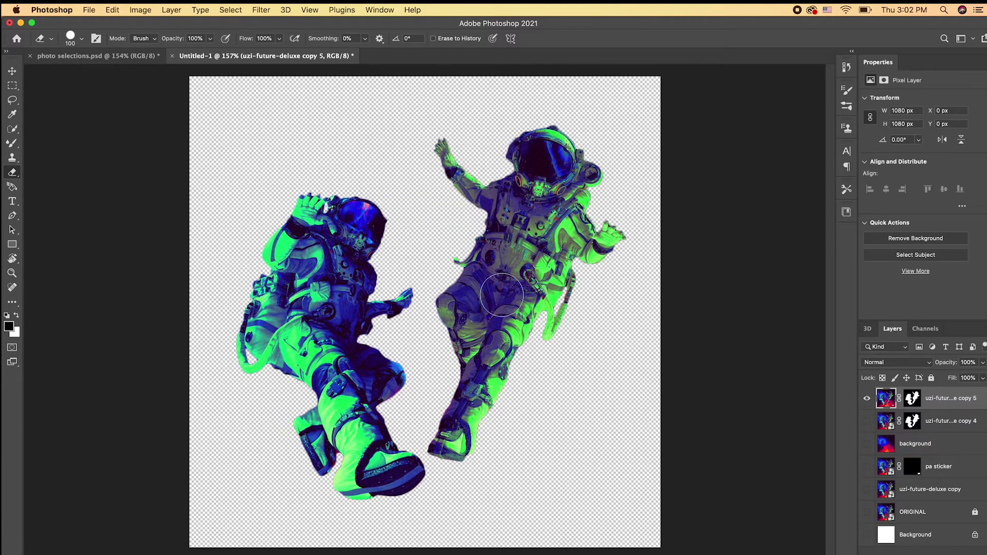
mouse_move(443, 147)
mouse_down()
mouse_move(450, 138)
mouse_move(502, 288)
mouse_move(610, 243)
mouse_move(552, 152)
mouse_move(584, 137)
mouse_move(485, 209)
mouse_move(543, 266)
mouse_move(463, 441)
mouse_move(452, 433)
mouse_move(448, 444)
mouse_move(453, 231)
mouse_move(557, 314)
mouse_up()
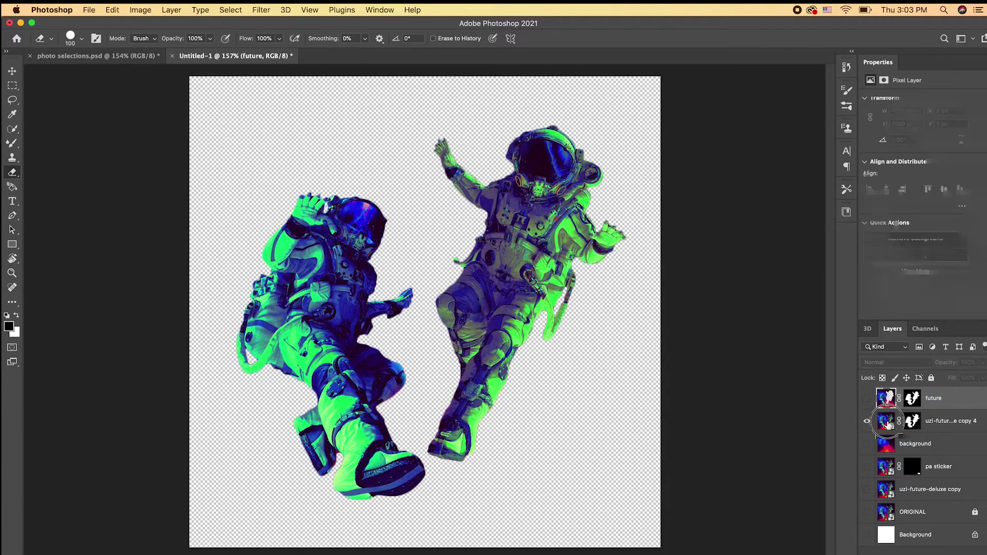
click(887, 425)
mouse_move(360, 267)
mouse_down()
mouse_move(375, 165)
mouse_move(353, 165)
mouse_move(332, 479)
mouse_move(298, 353)
mouse_up()
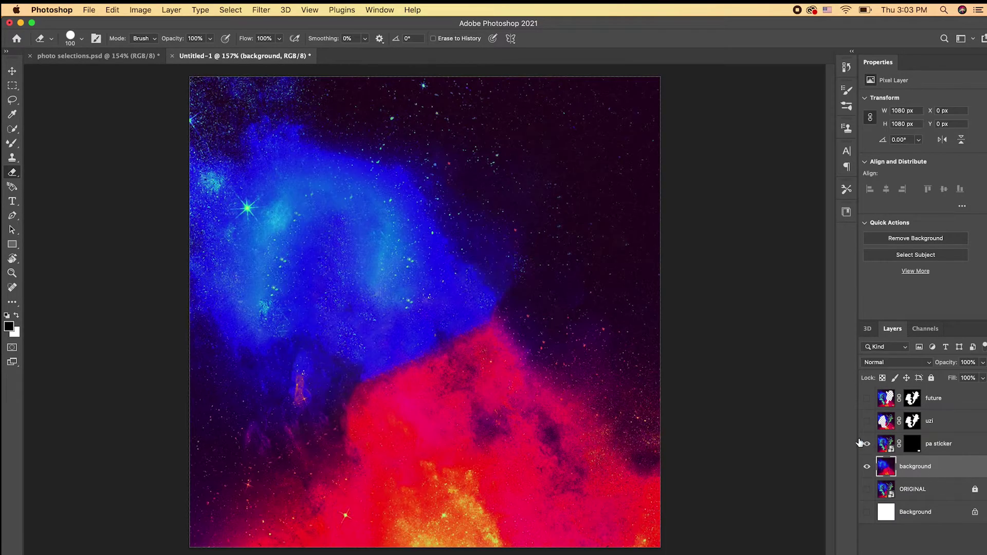
Make the pa sticker, uzi and future layers visible above the background, and open the document's export options
click(864, 444)
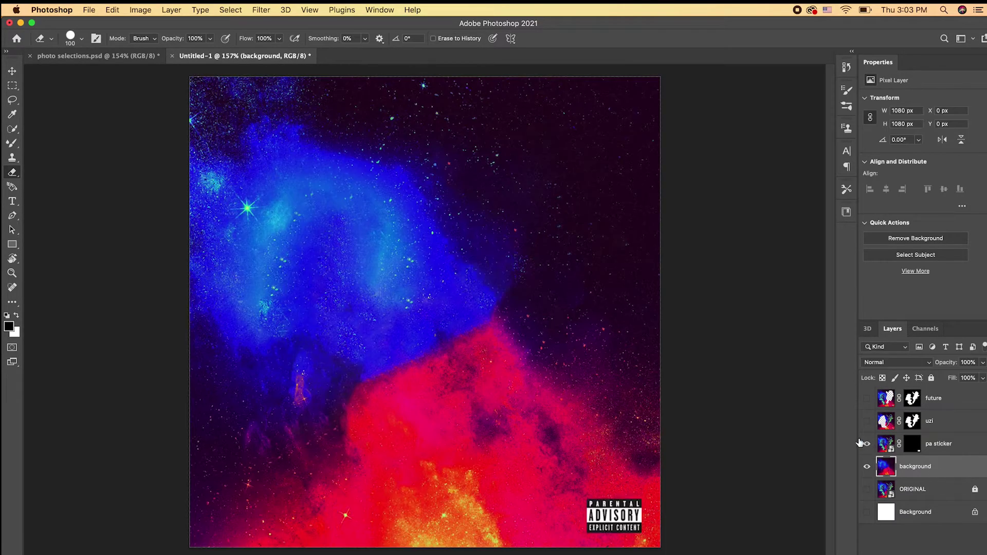
click(866, 421)
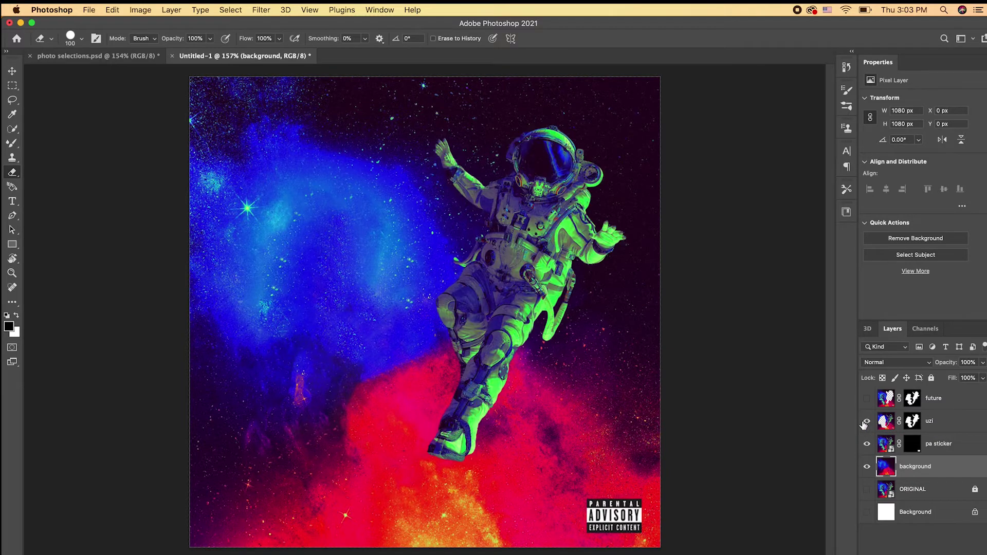
click(866, 399)
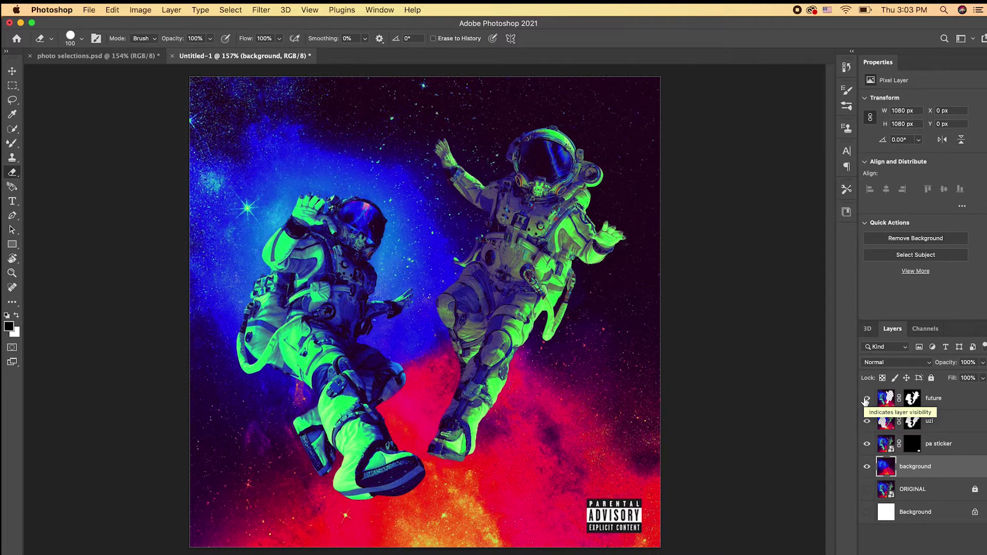
click(89, 10)
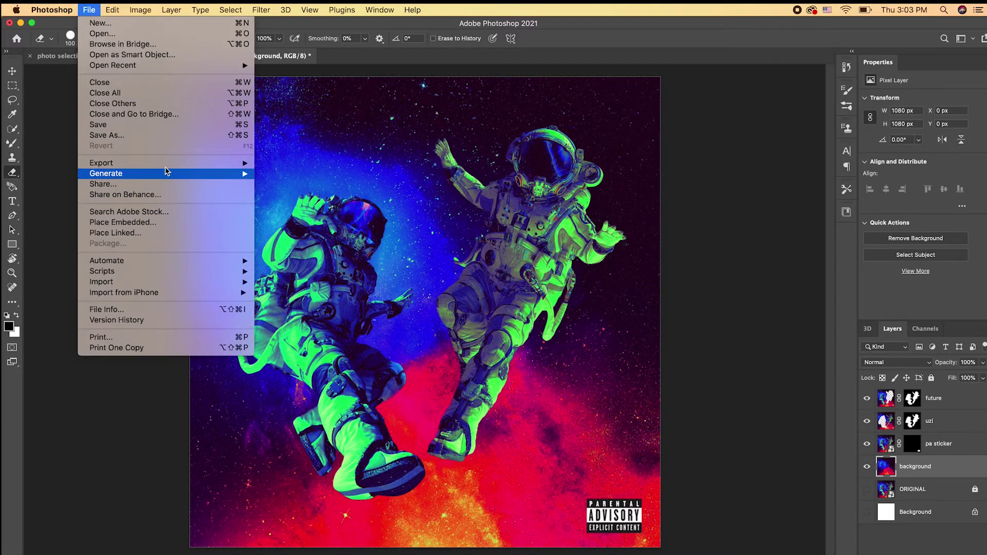
mouse_move(225, 167)
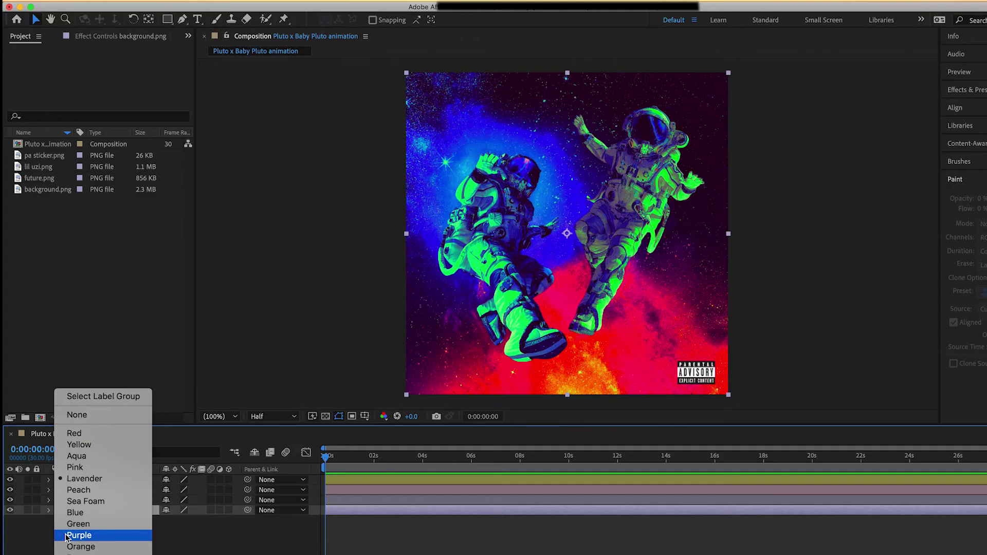
In After Effects, set background.png's label color to Purple and pre-compose all four layers as "full cover"
click(70, 536)
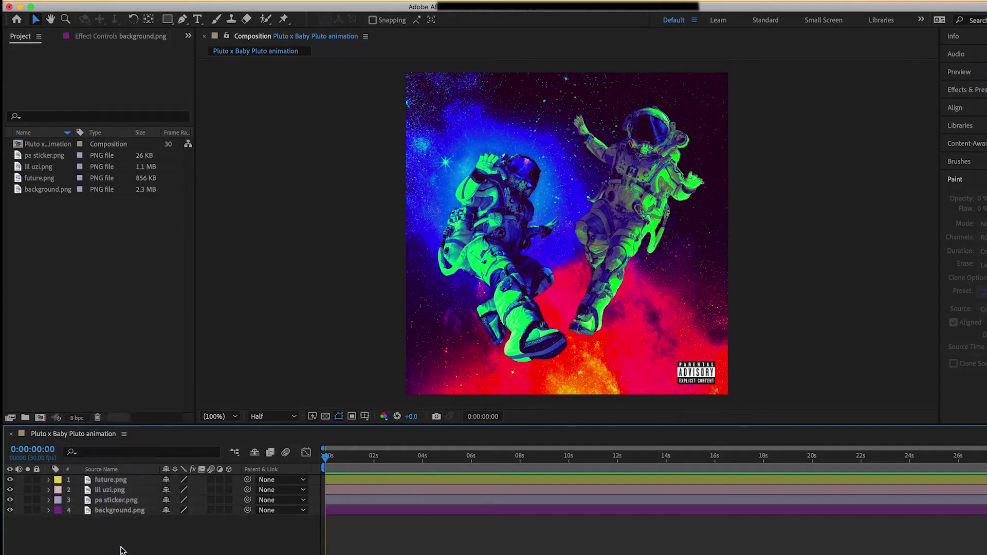
click(115, 501)
click(115, 509)
shift+click(112, 479)
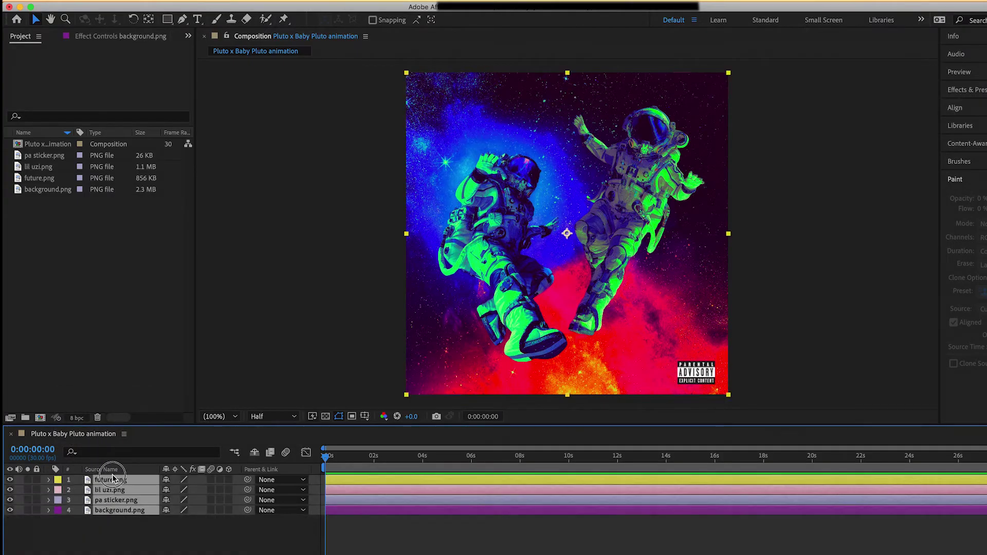
right_click(120, 491)
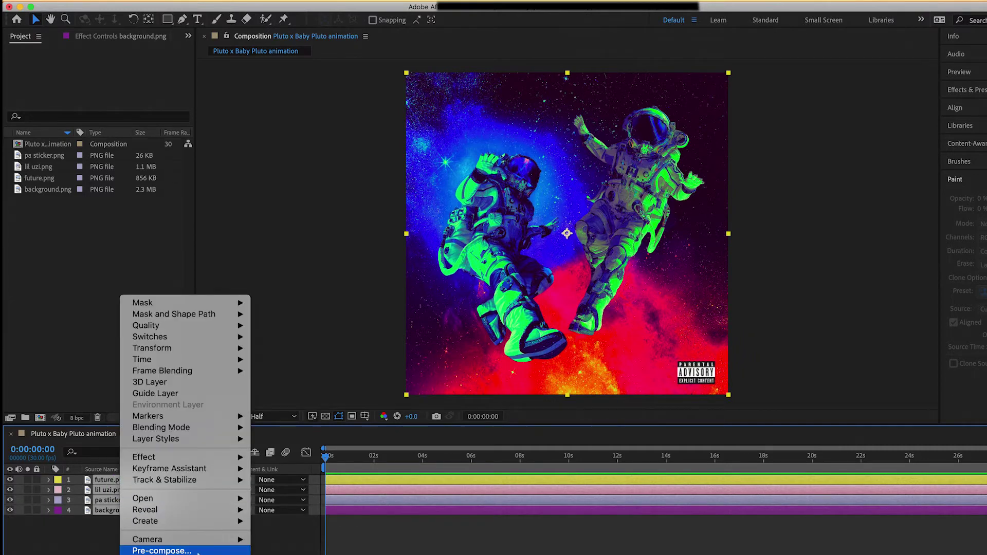
click(162, 551)
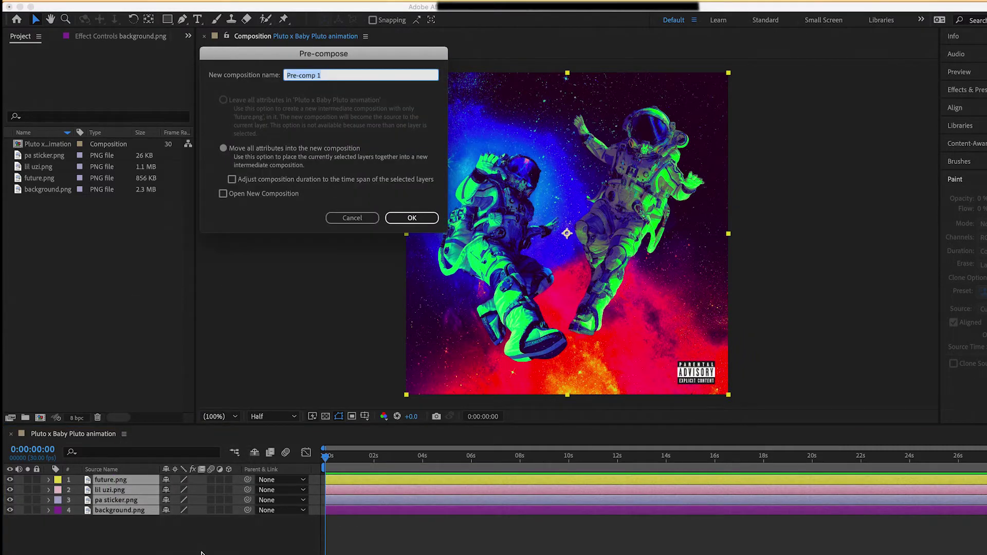
text(full cover)
key(Return)
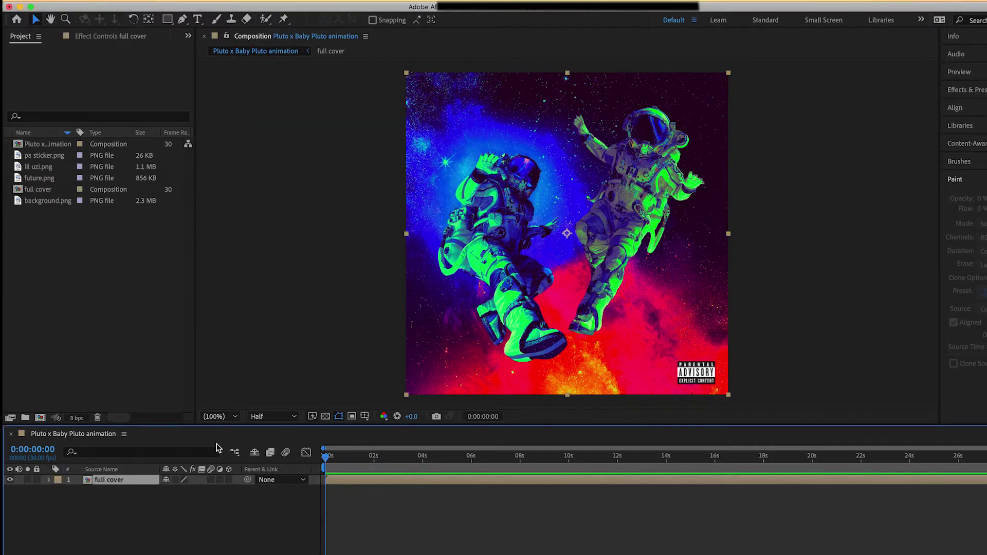
Open the full cover composition, hide the background, pa sticker and lil uzi layers, and select future.png
double_click(138, 481)
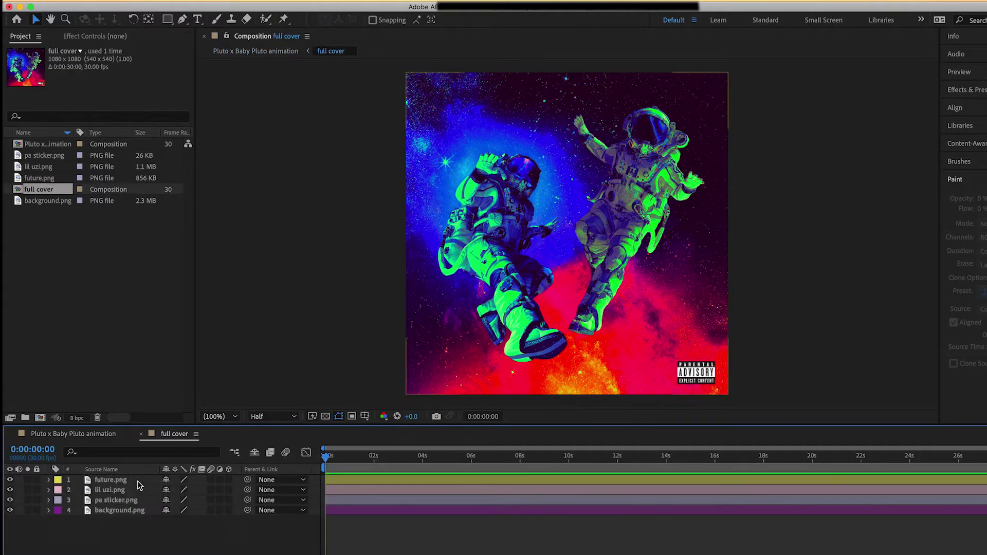
drag(9, 514, 10, 490)
click(100, 481)
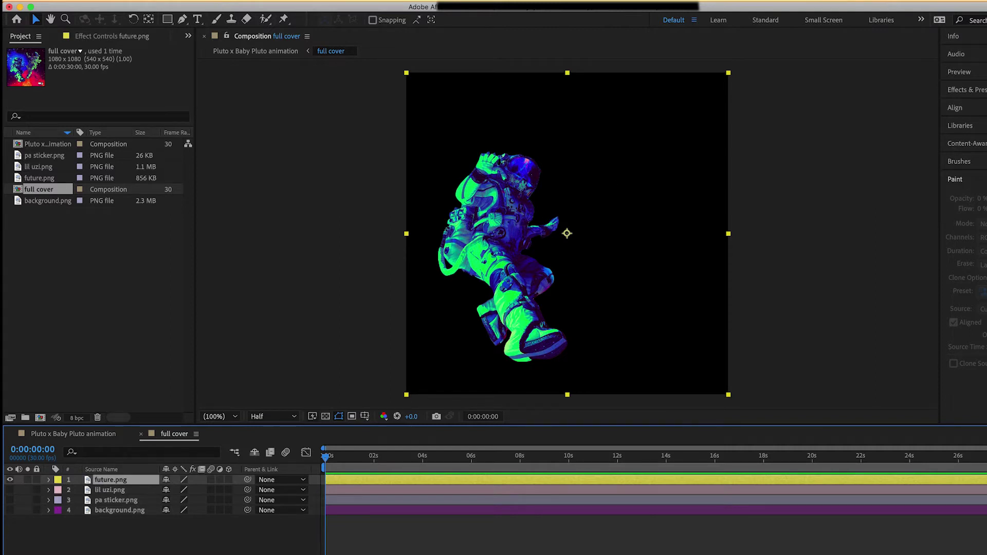
Place Puppet Advanced pins on the future.png astronaut's waist, front lower leg and outstretched arm at time zero
drag(283, 19, 375, 62)
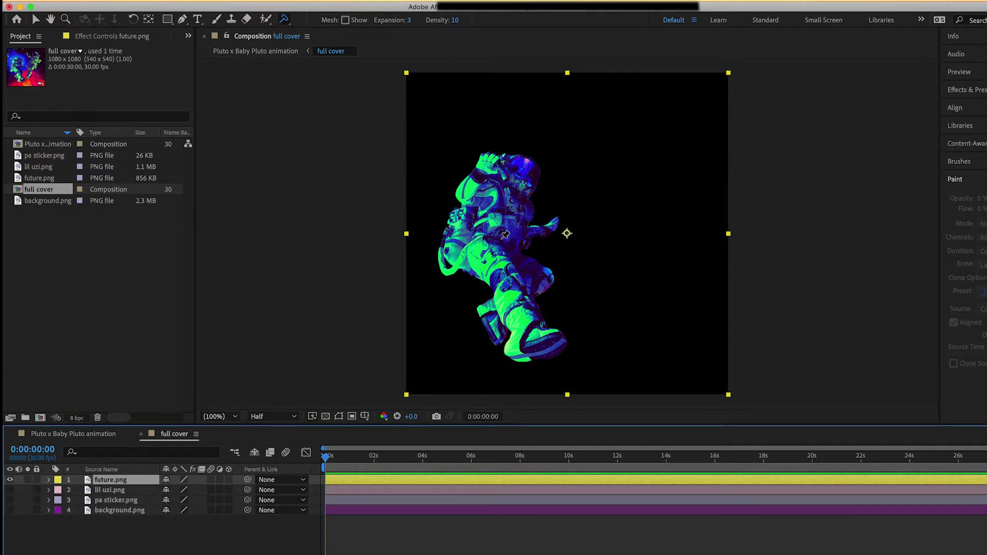
click(502, 238)
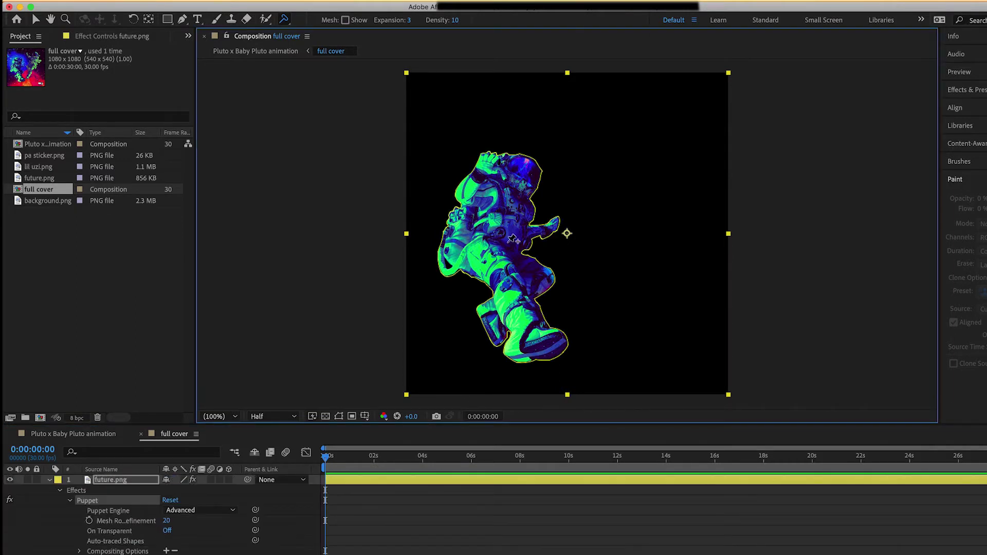
mouse_move(326, 456)
mouse_down()
mouse_move(351, 461)
mouse_move(326, 458)
mouse_up()
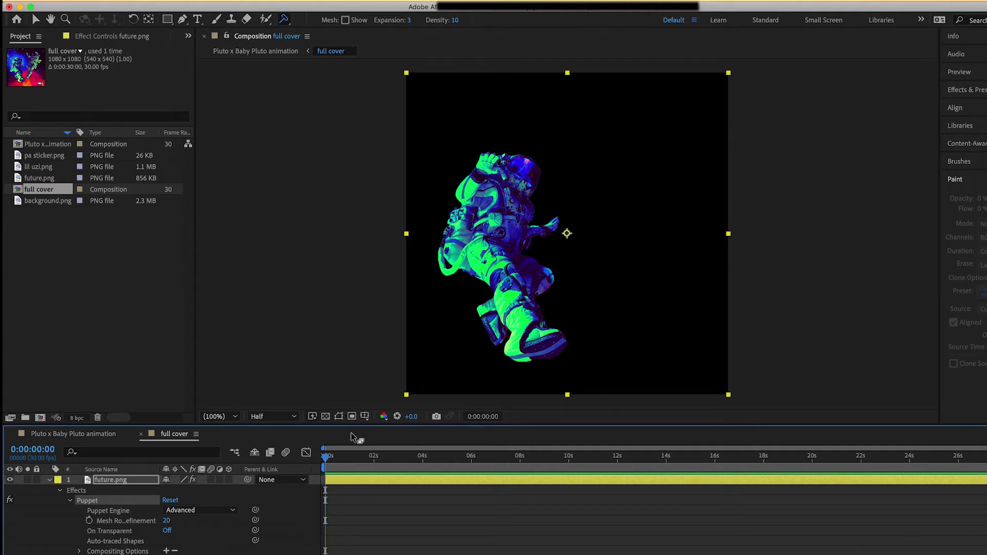
click(507, 243)
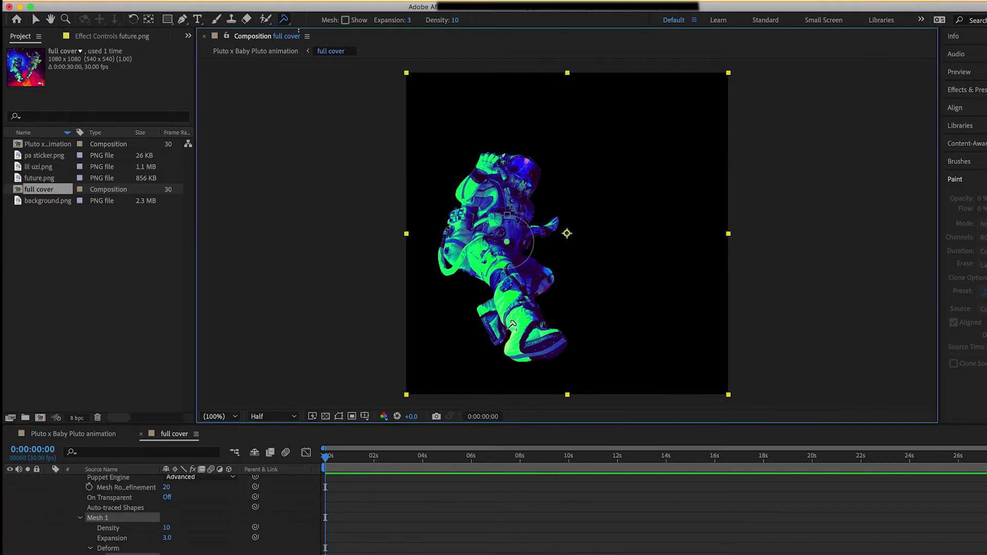
click(526, 326)
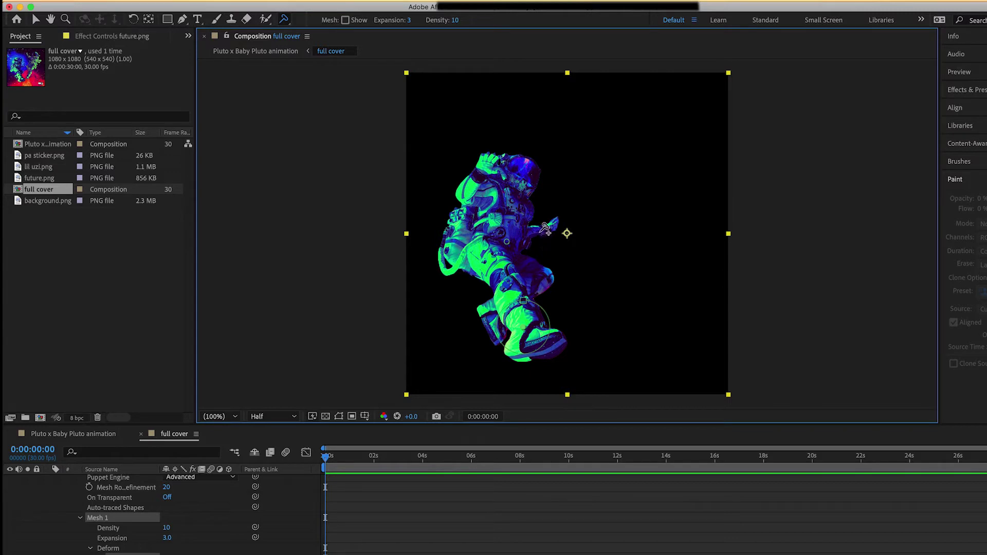
click(541, 231)
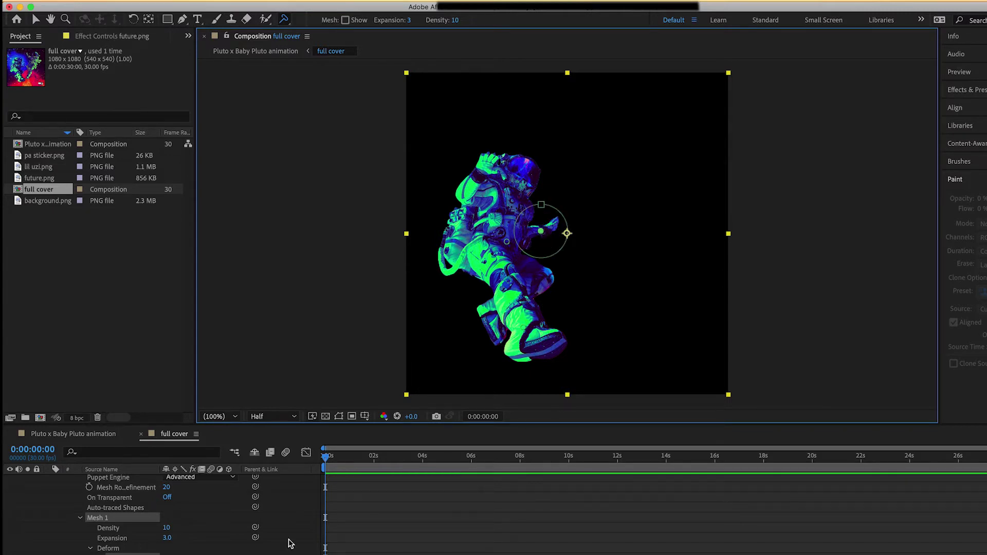
Reveal future.png's keyframed properties and rotate the waist puppet pin slightly counterclockwise at 0:00:01:13
scroll(312, 531, down, 3)
key(u)
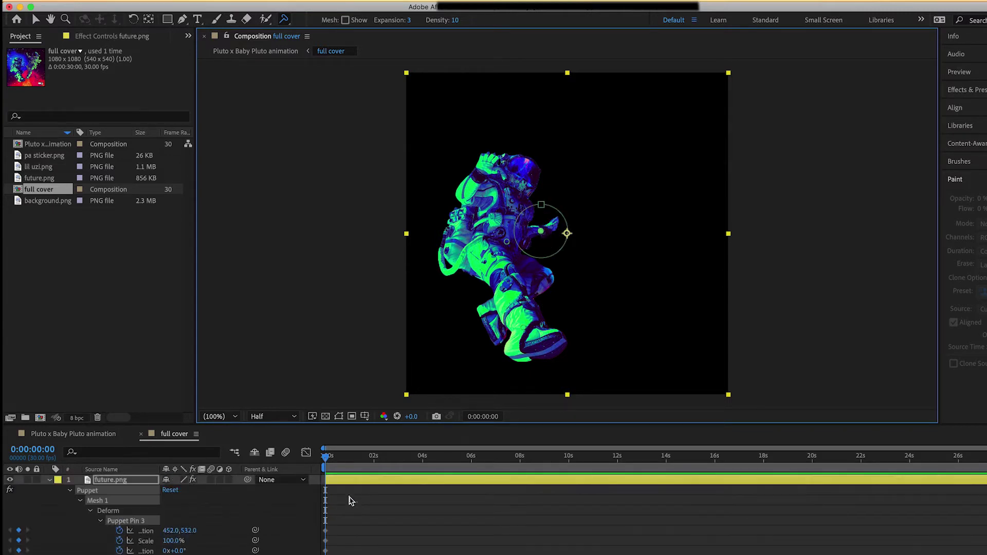
click(360, 457)
scroll(389, 521, down, 4)
click(392, 526)
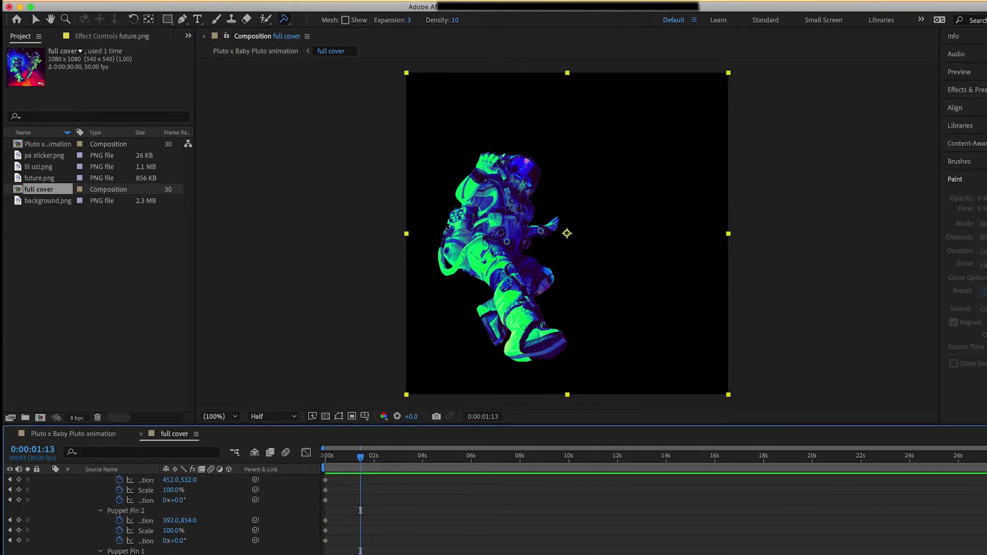
click(507, 242)
drag(533, 242, 533, 239)
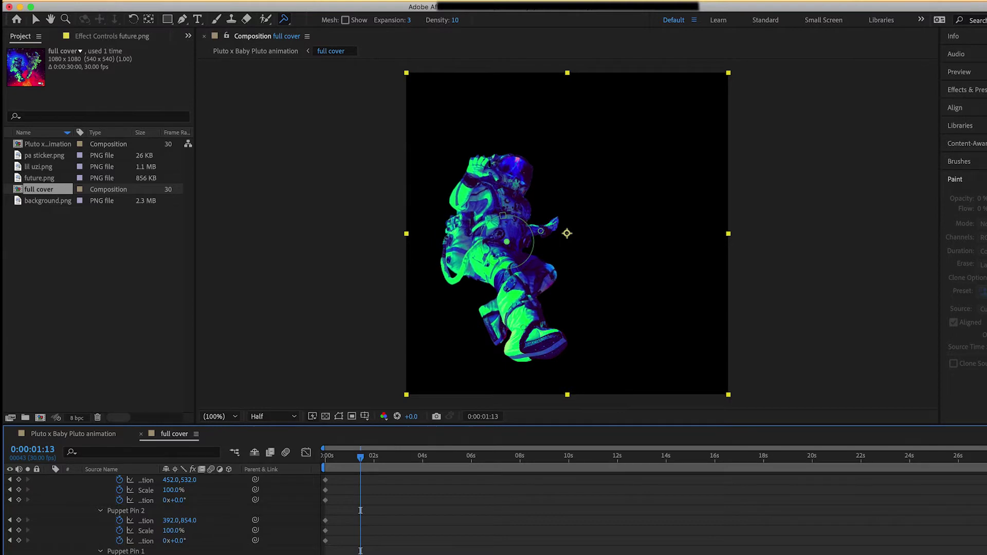
Move the astronaut's front leg puppet pin to 412, 844 at 0:00:01:13
click(498, 353)
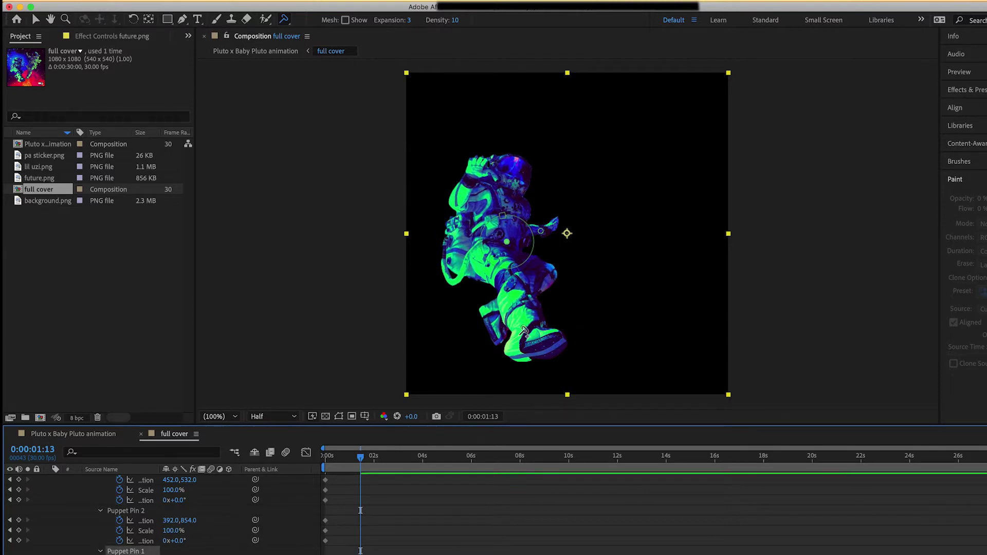
key(v)
drag(521, 330, 528, 328)
Move the outstretched arm's puppet pin up to 442, 504 at 0:00:01:13, leaving its rotation keyframe undone
click(541, 231)
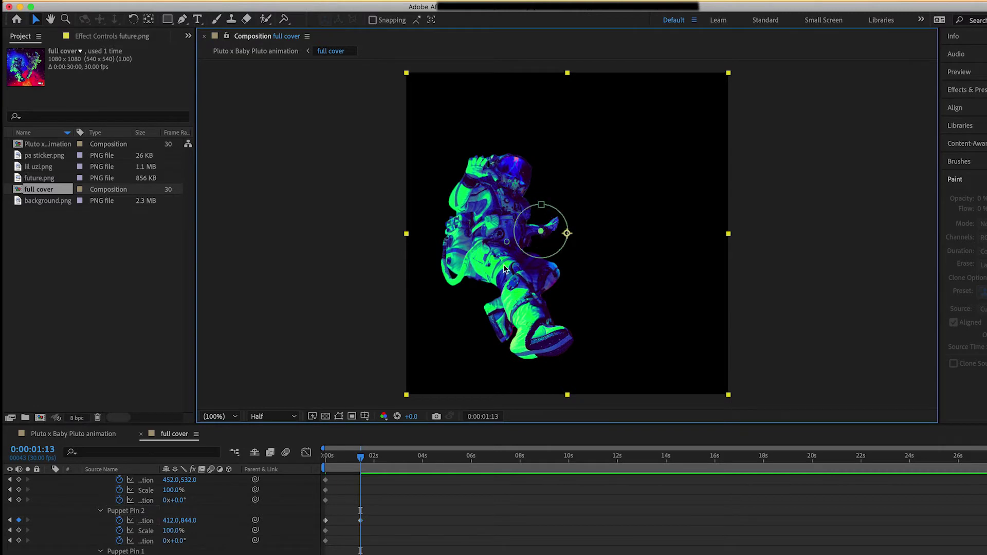
scroll(157, 521, up, 3)
drag(177, 551, 173, 550)
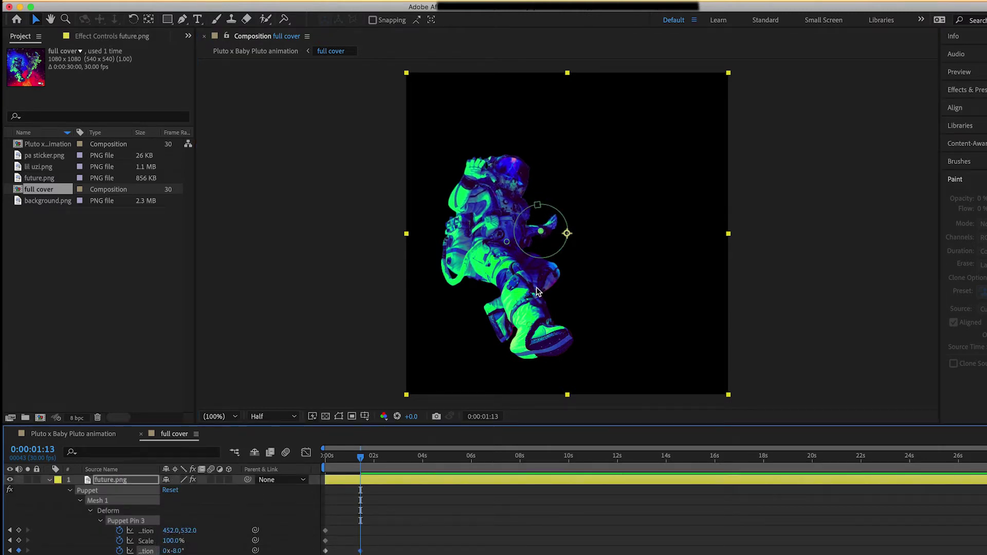
key(ctrl+z)
drag(544, 233, 540, 226)
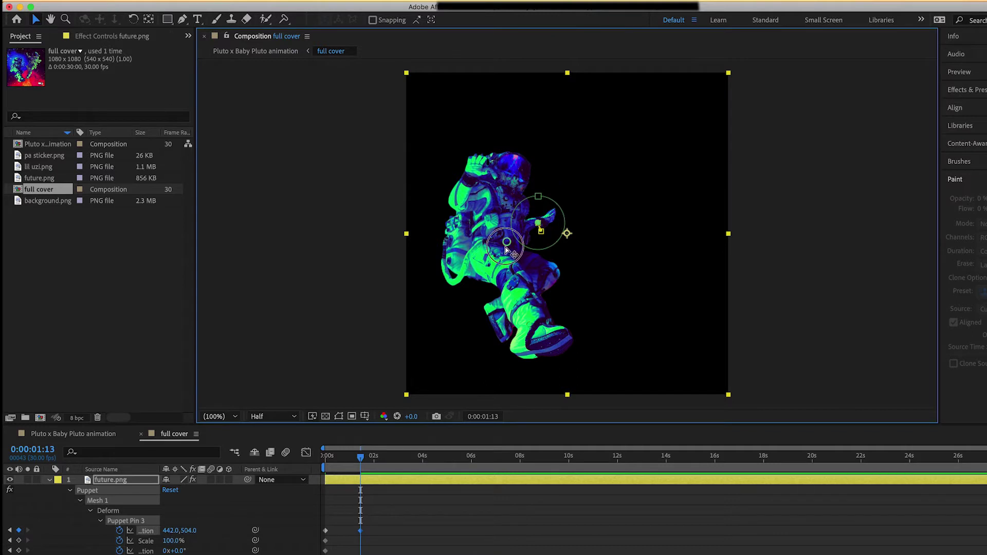
Play the future.png astronaut's pin movement from the start of the composition
click(392, 495)
drag(361, 456, 317, 464)
key(space)
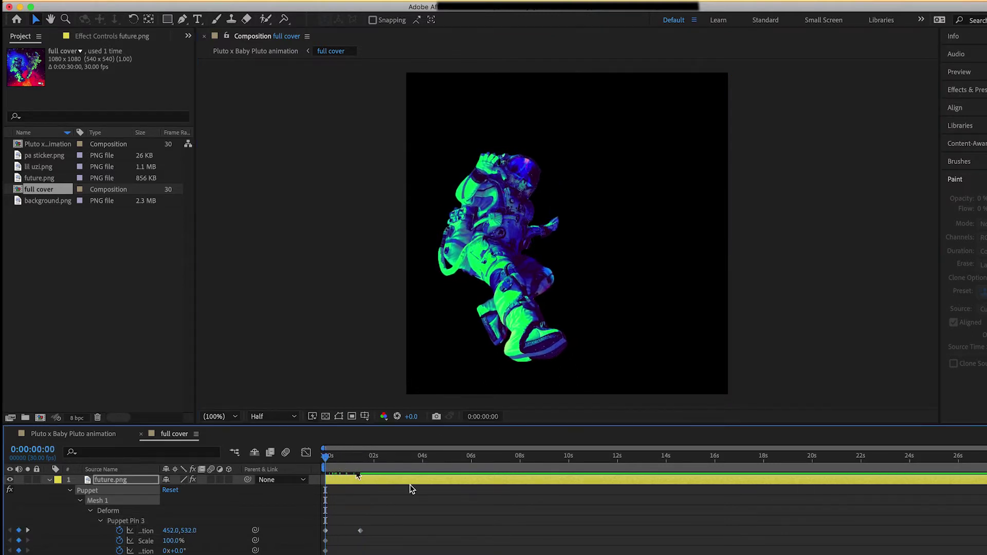
key(space)
Apply Easy Ease to all of future.png's puppet pin keyframes
scroll(366, 514, down, 3)
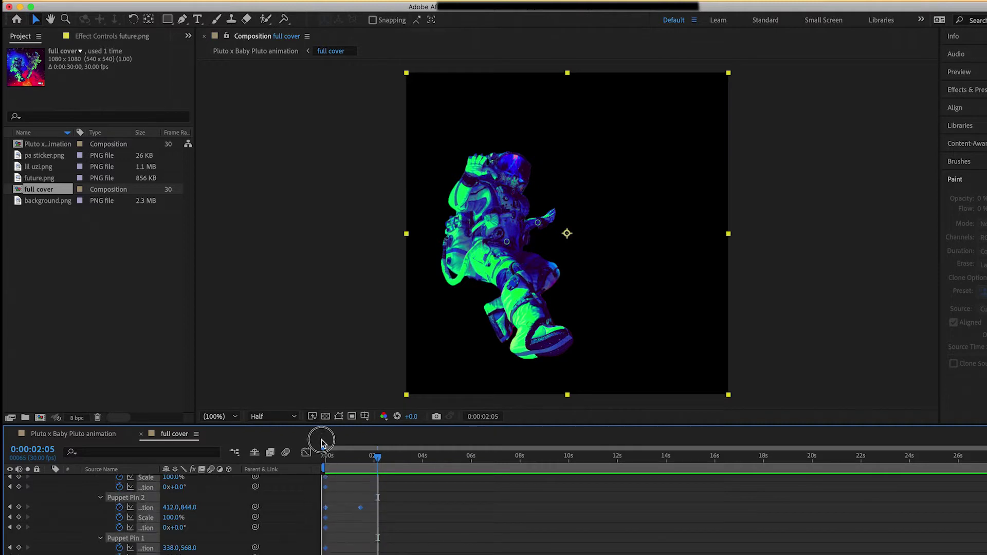
scroll(319, 511, up, 3)
click(361, 531)
right_click(361, 535)
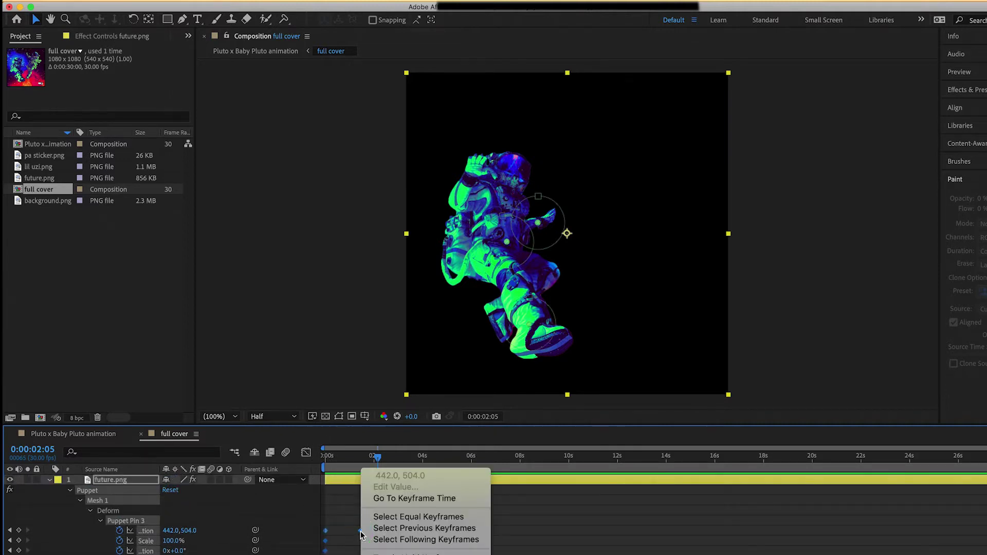
mouse_move(437, 551)
click(523, 537)
scroll(363, 522, down, 3)
Play the eased animation from time zero and stop at 0:00:03:07
click(378, 458)
drag(378, 457, 326, 457)
click(418, 502)
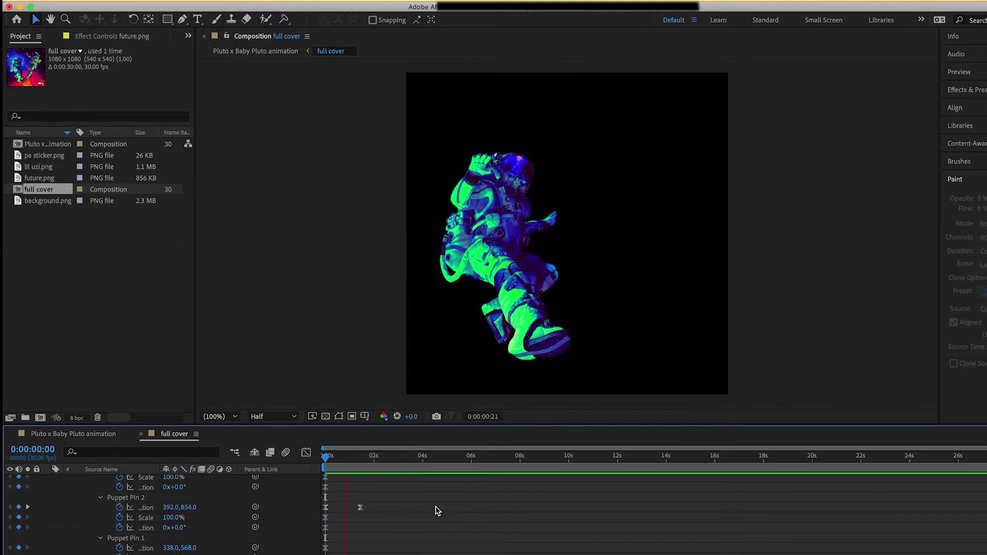
key(space)
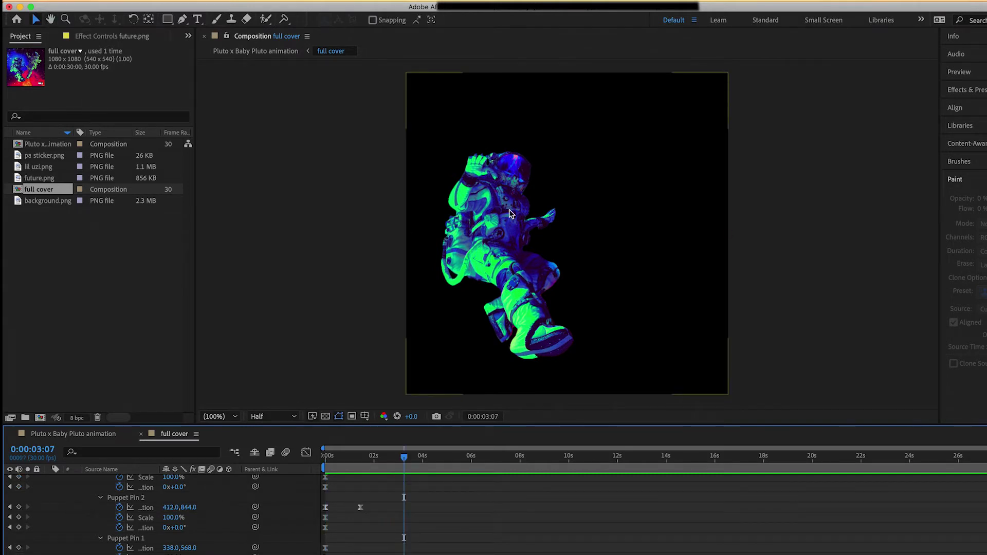
At 0:00:03:07, rotate the waist pin clockwise and place the arm, leg and waist pins at 460,504, 388,852 and 330,564
click(137, 540)
drag(180, 554, 187, 554)
click(539, 222)
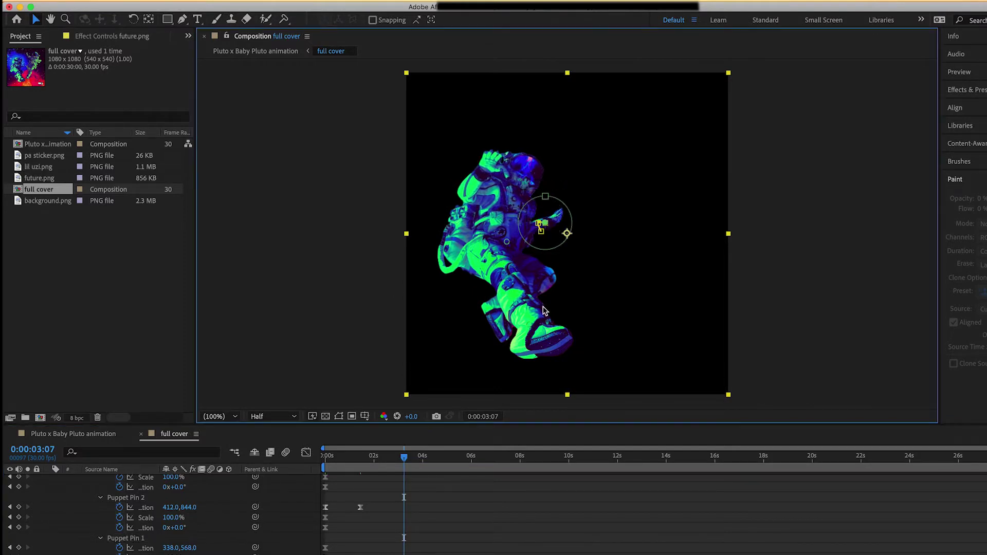
drag(532, 330, 524, 329)
drag(503, 242, 506, 244)
click(540, 224)
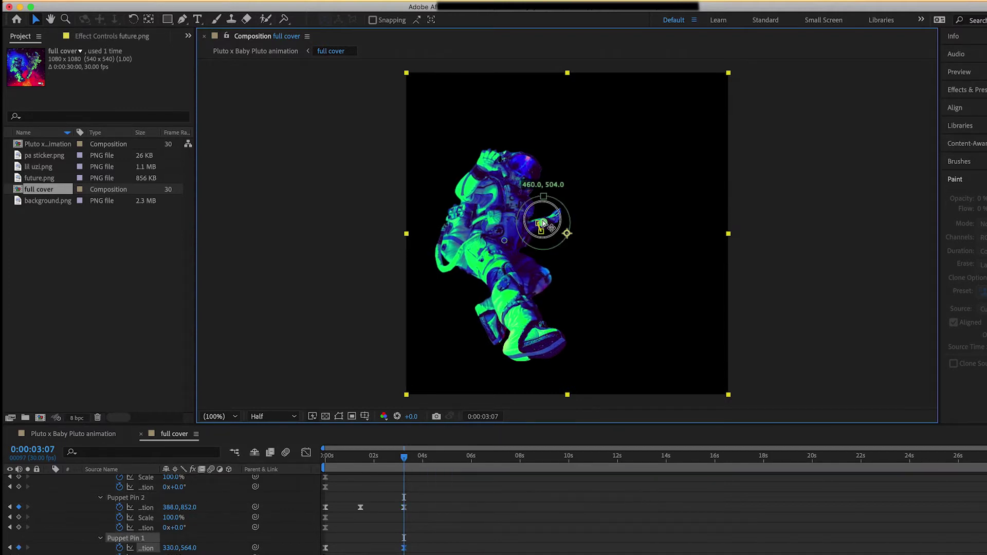
Check the waist pin's keyframe at 0:00:03:07 and play the full pin animation from the start until 0:00:04:23
key(space)
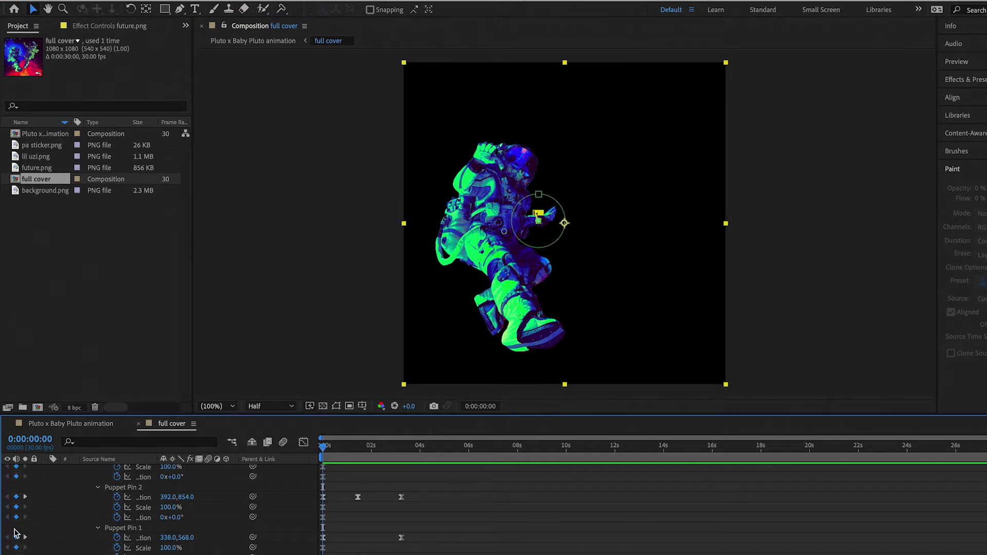
click(25, 538)
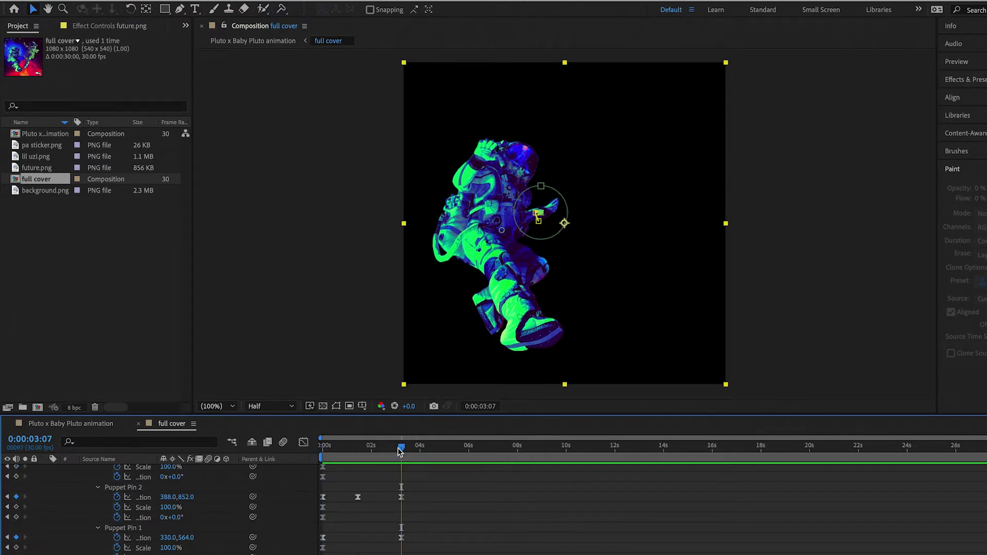
key(Home)
key(space)
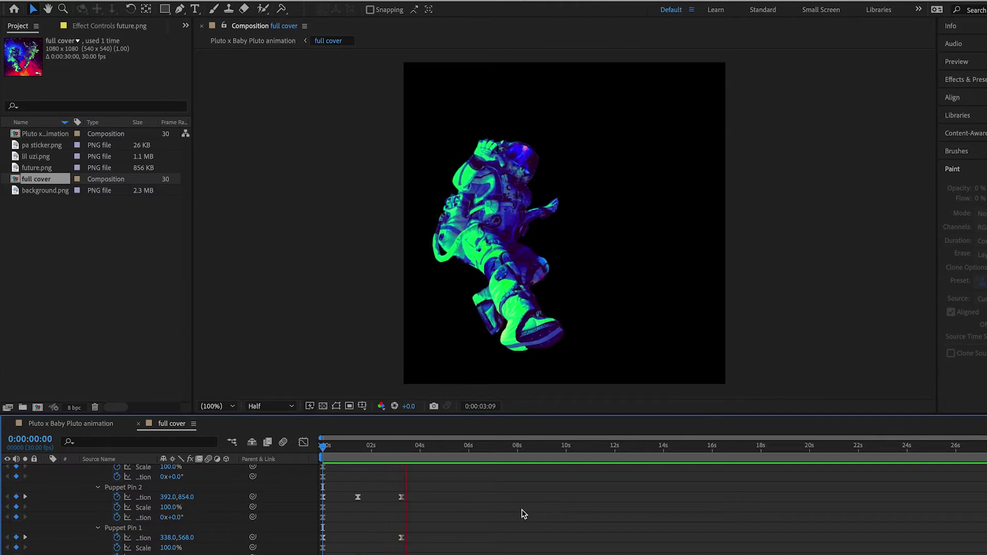
key(space)
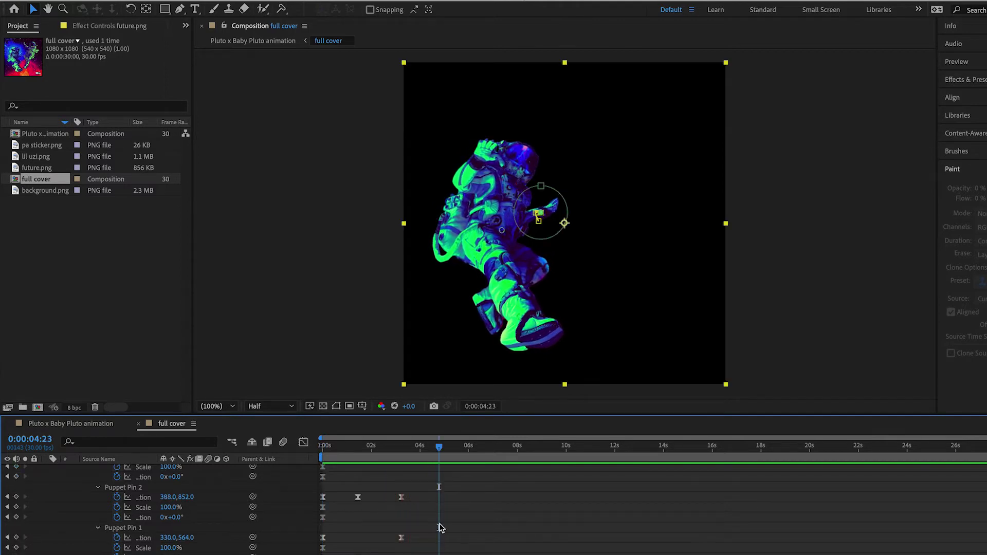
Duplicate all of future.png's puppet pin keyframes at 0:00:04:23 and play the extended animation from the start
scroll(436, 535, up, 5)
click(443, 515)
scroll(493, 513, down, 4)
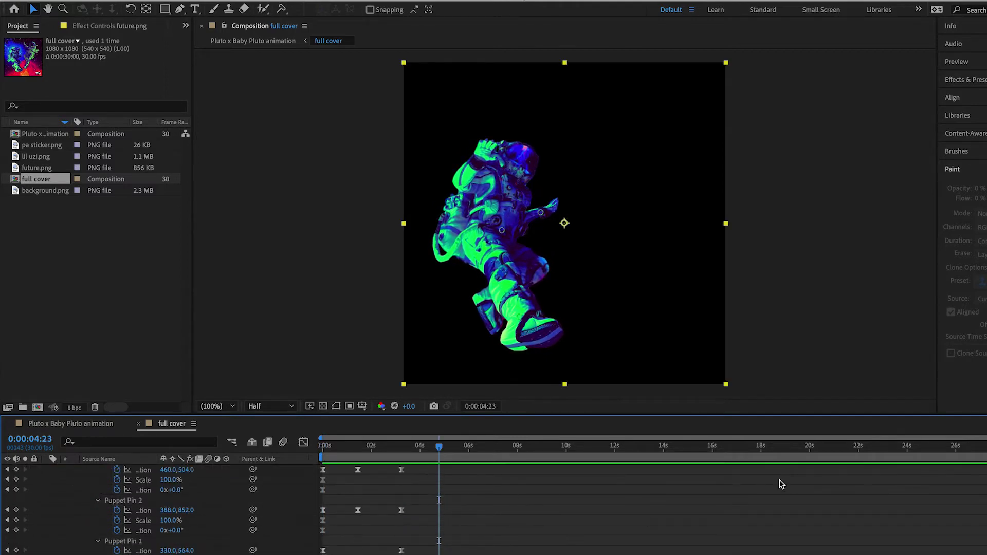
drag(421, 491, 320, 553)
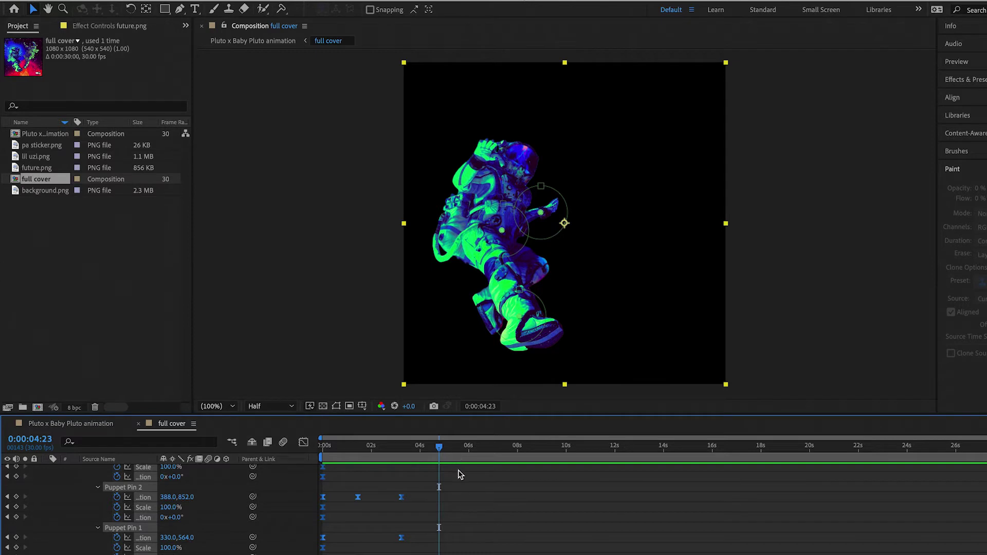
key(ctrl+v)
key(Home)
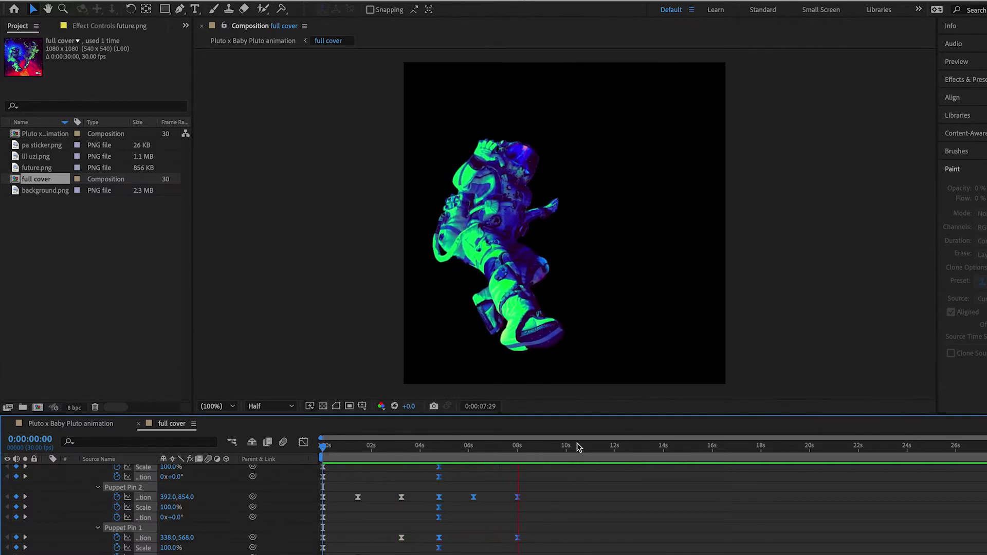
key(space)
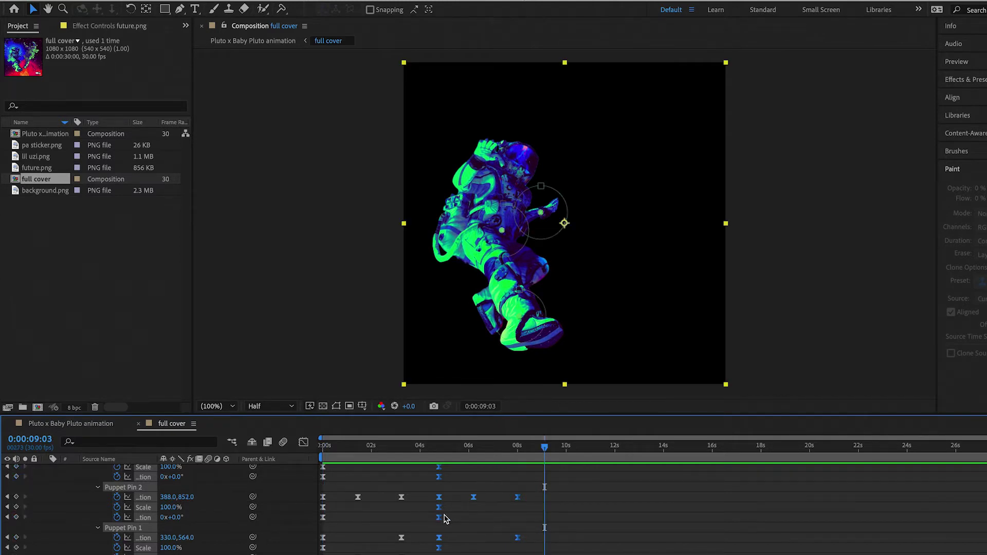
Collapse the lil uzi.png layer's properties, hide that layer and show only background.png
scroll(439, 514, up, 3)
click(424, 495)
click(47, 480)
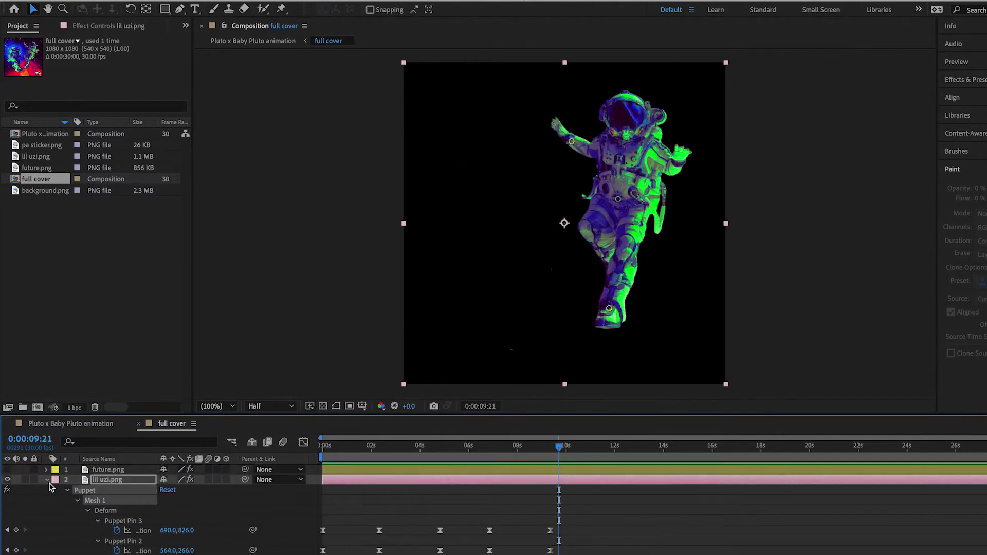
click(46, 480)
click(7, 480)
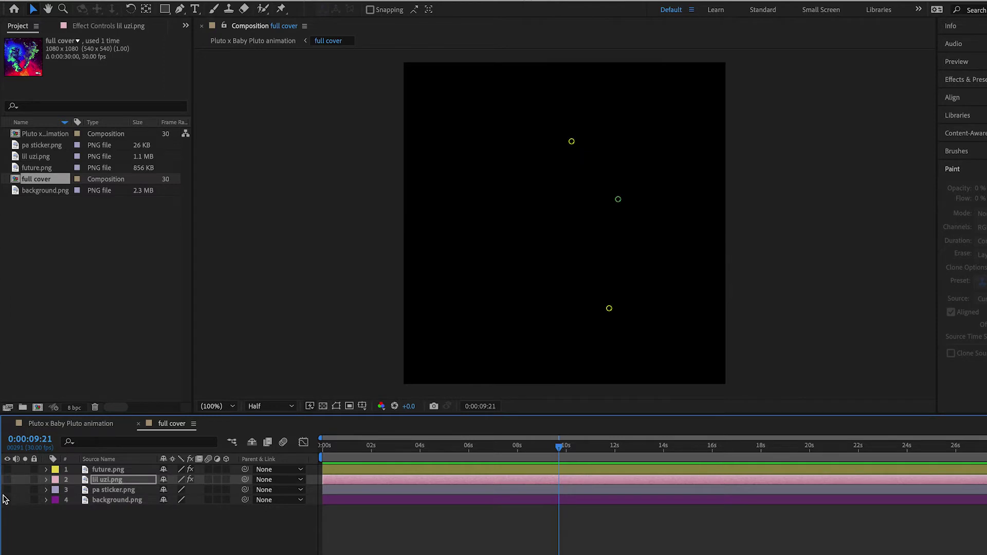
click(7, 490)
click(7, 490)
click(7, 501)
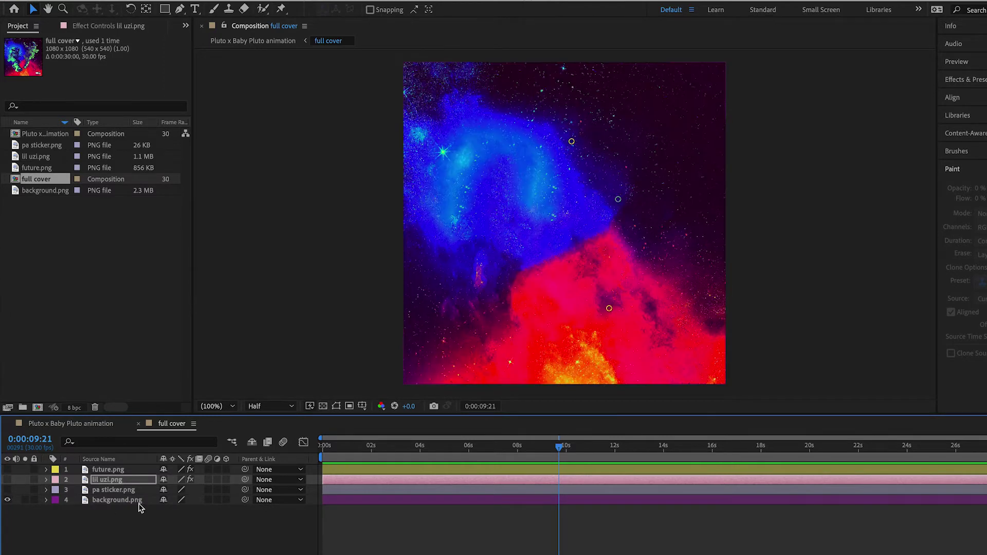
Apply the Turbulent Displace effect to the background.png layer
click(139, 501)
click(181, 539)
click(123, 501)
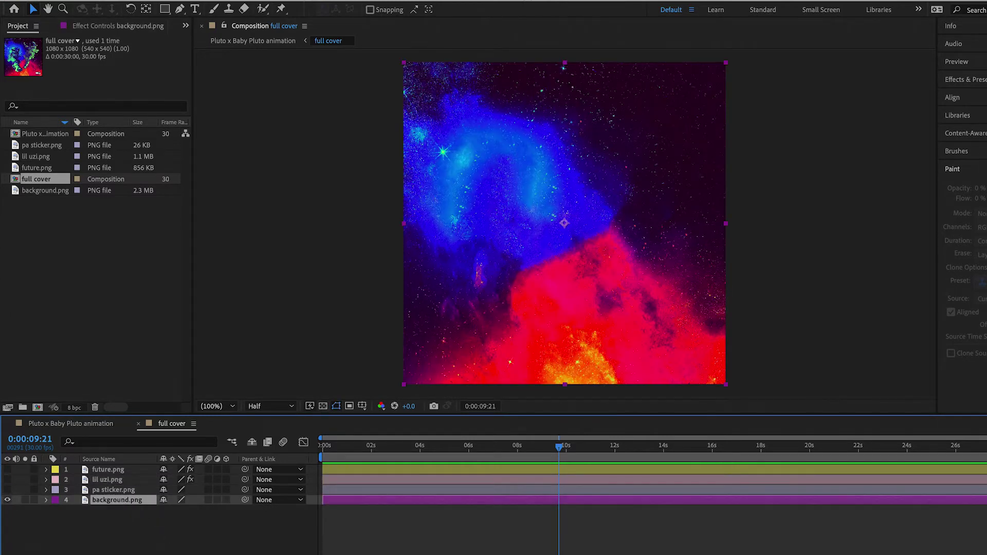
click(964, 79)
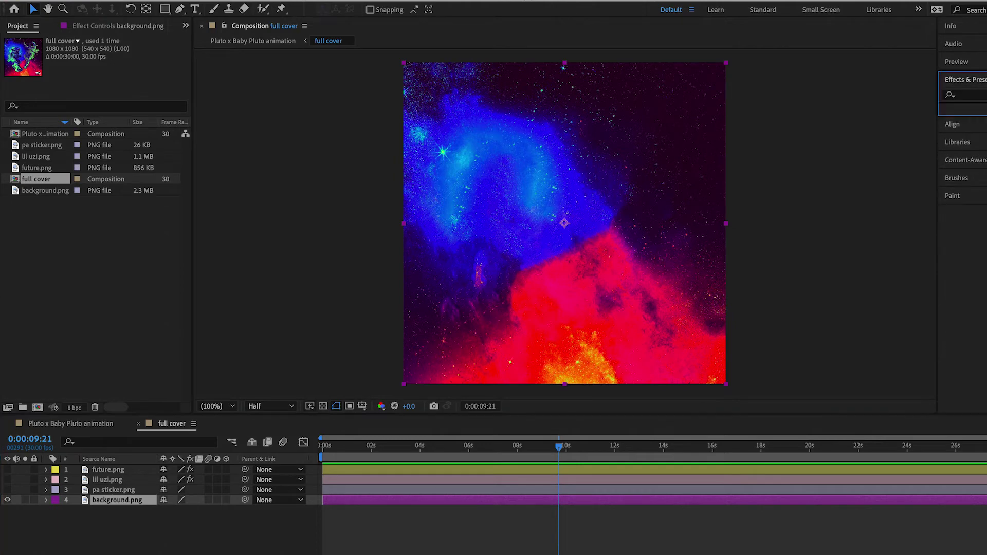
click(974, 94)
text(turbulent d)
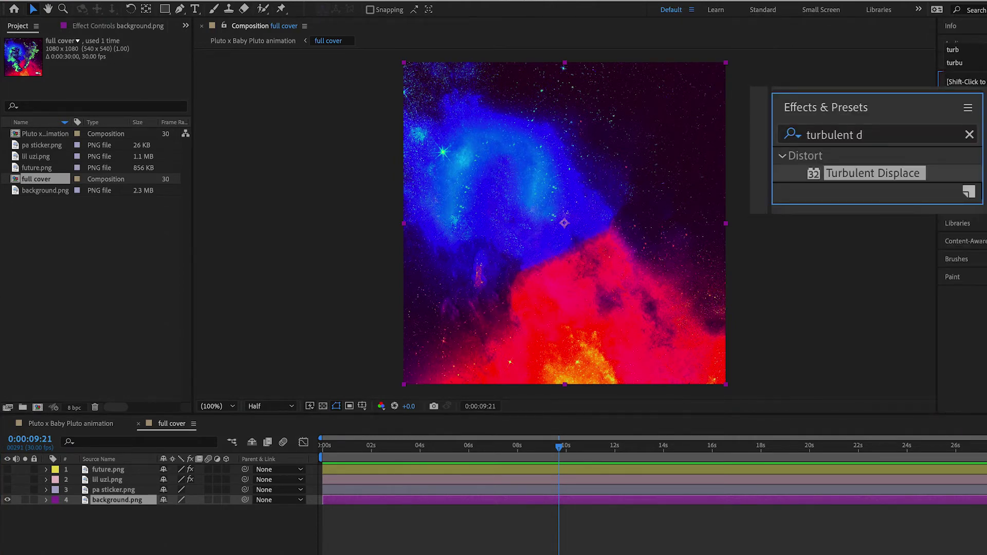
double_click(978, 118)
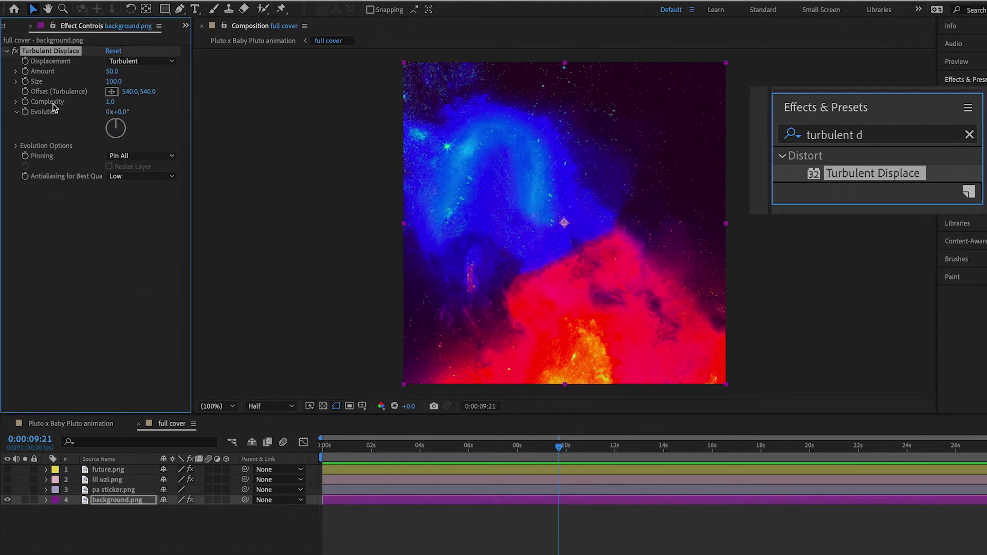
Keyframe Turbulent Displace's Offset (Turbulence) at 540, 540 at time zero and reveal the keyframe on background.png
mouse_move(128, 92)
mouse_down()
mouse_move(410, 163)
mouse_move(346, 149)
mouse_up()
mouse_move(647, 222)
mouse_down()
mouse_move(683, 354)
mouse_move(679, 289)
mouse_up()
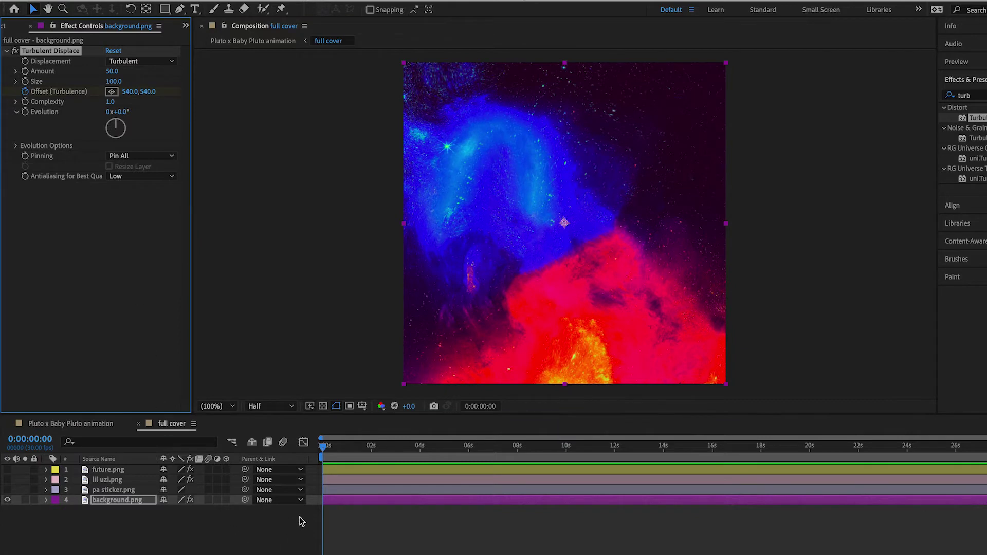
key(u)
Keyframe a new turbulence offset point at 0:00:07:09 and another at 60, 64 at 0:00:17:04, and play from the start
drag(366, 437, 500, 445)
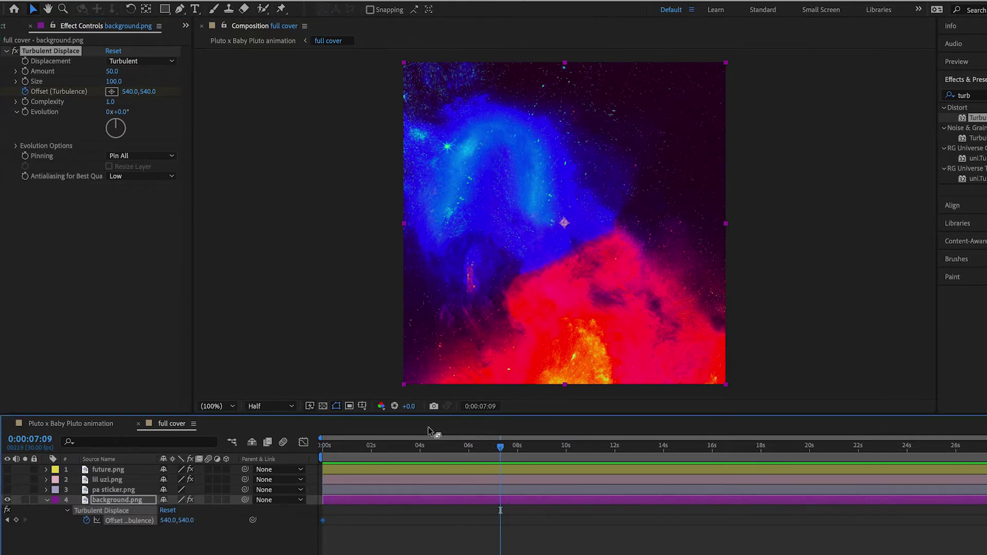
key(F2)
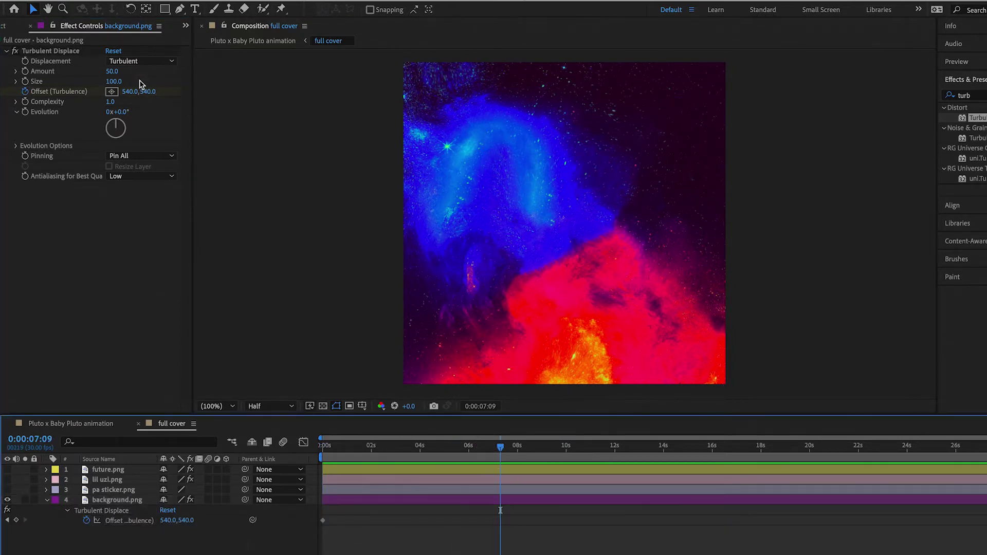
click(112, 92)
click(572, 269)
drag(572, 269, 424, 85)
click(740, 450)
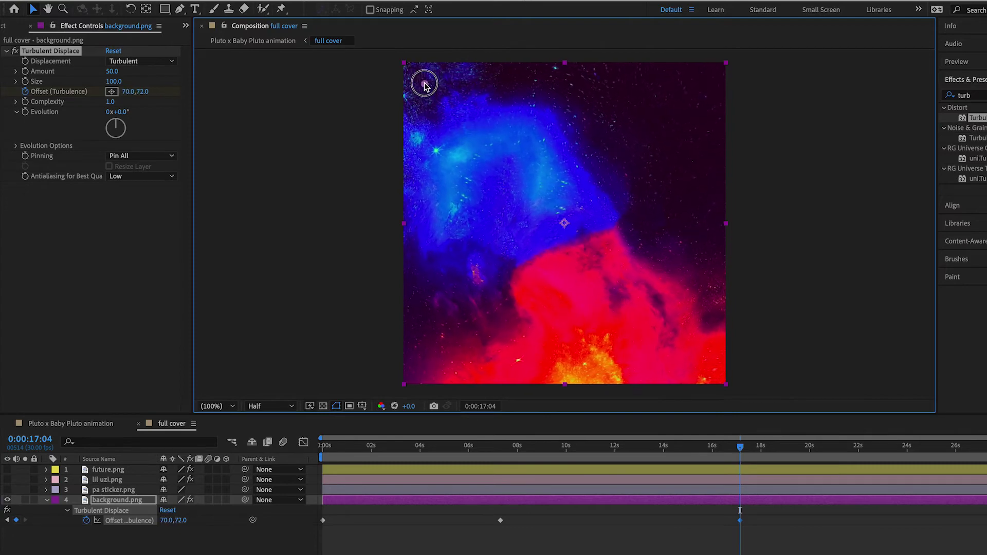
key(Home)
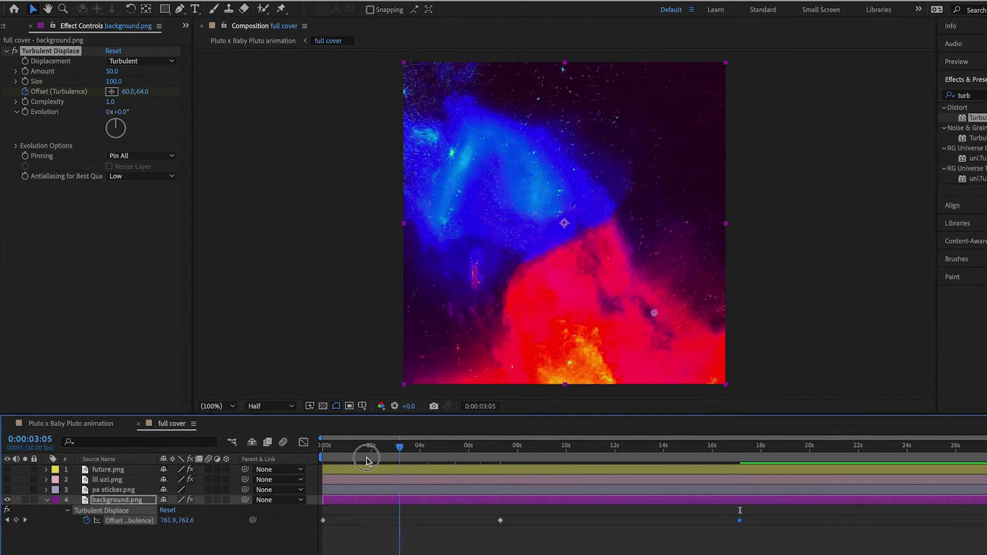
key(space)
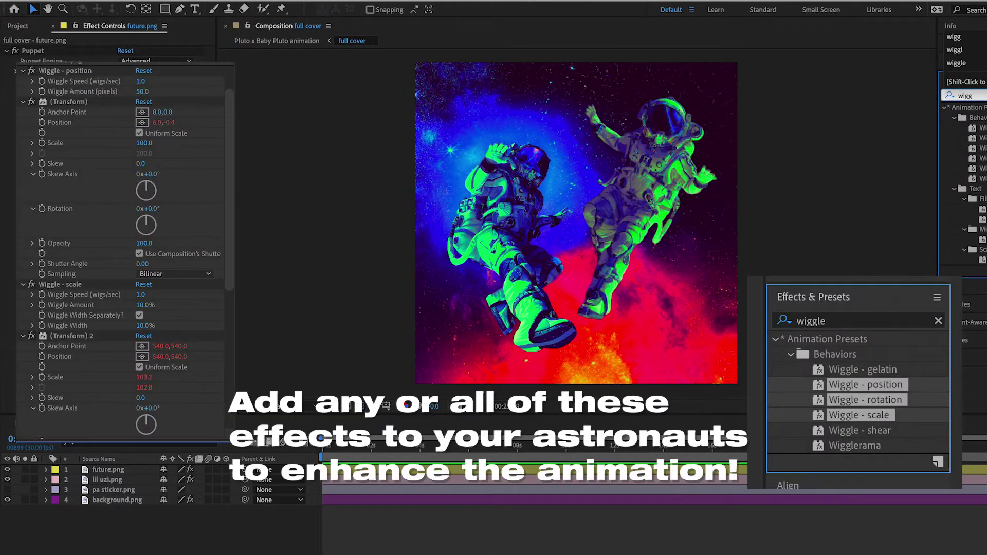
Apply the Wiggle - position preset to the future.png layer and preview its motion
click(853, 470)
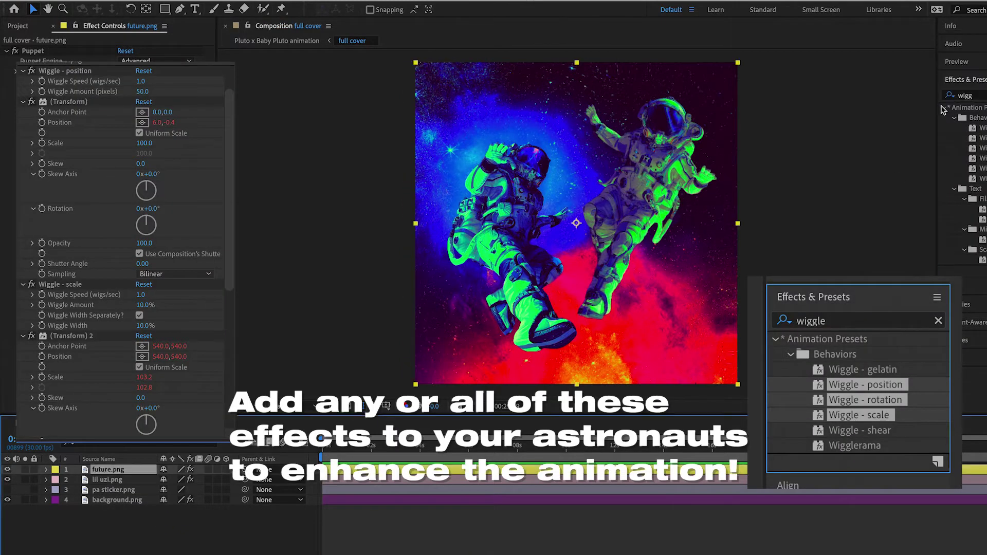
double_click(981, 138)
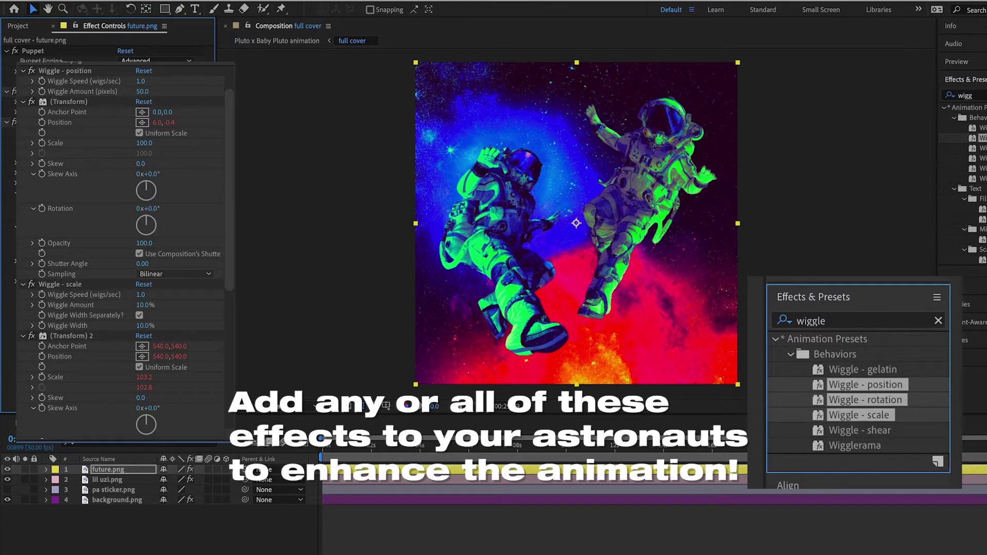
key(space)
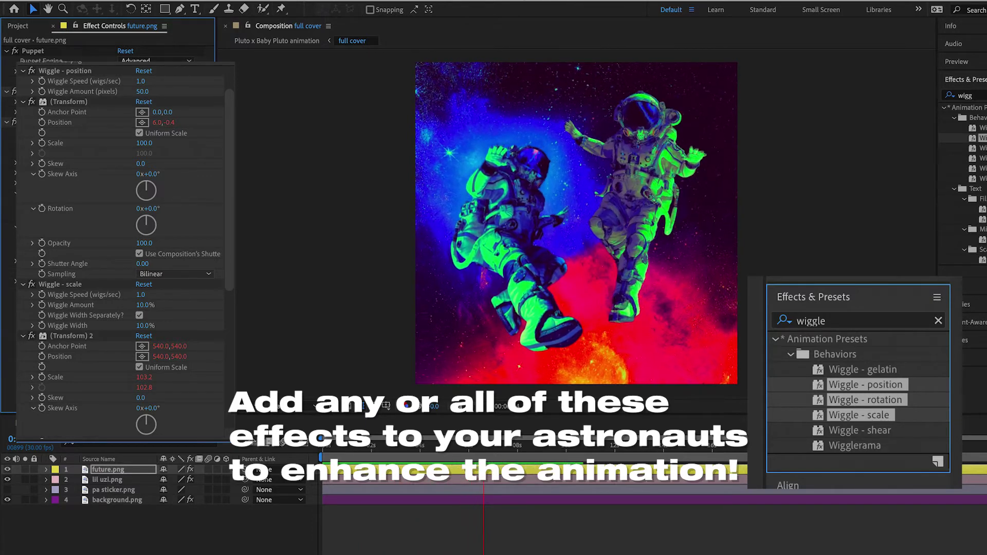
key(space)
Apply the Wiggle - position preset to the lil uzi.png layer in the full cover composition and preview it
double_click(94, 469)
click(109, 480)
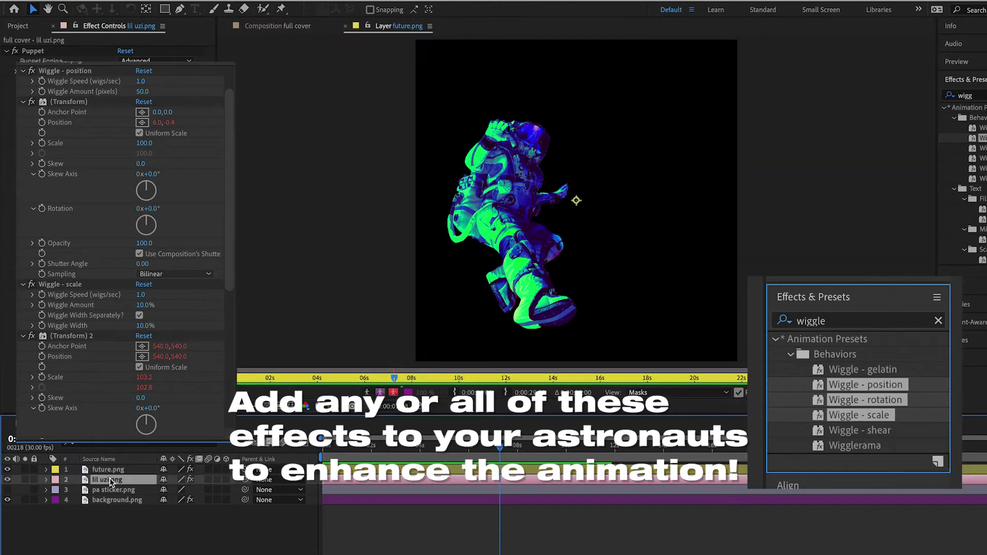
click(346, 25)
double_click(982, 138)
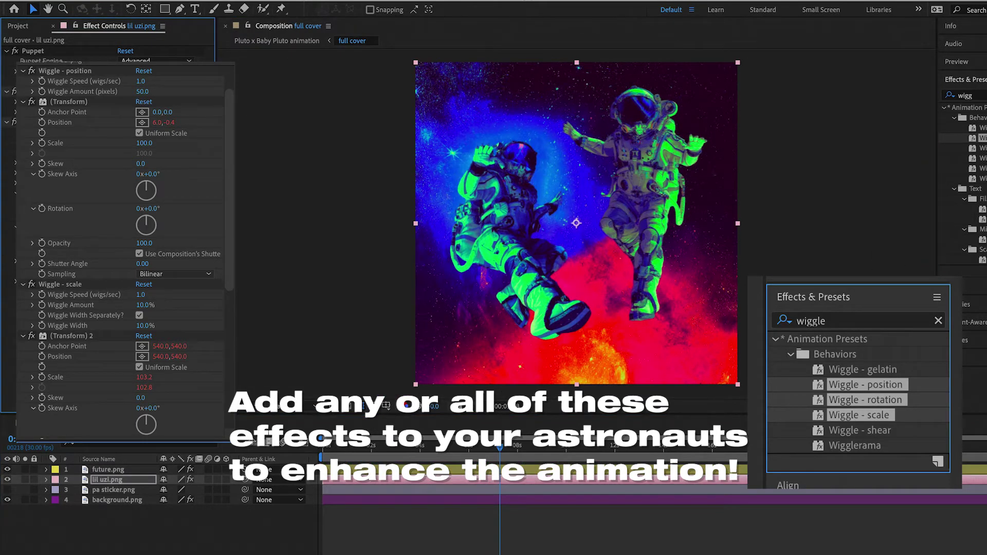
key(space)
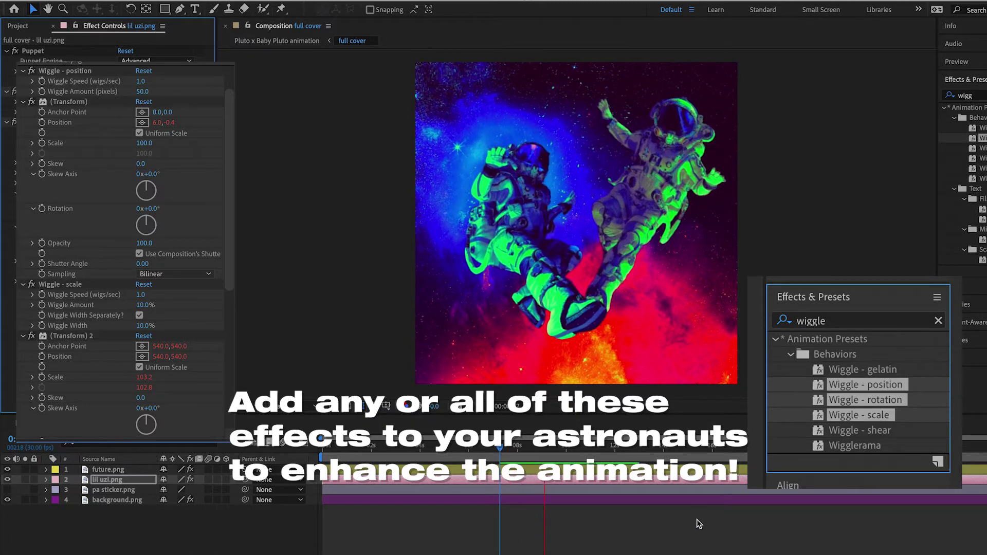
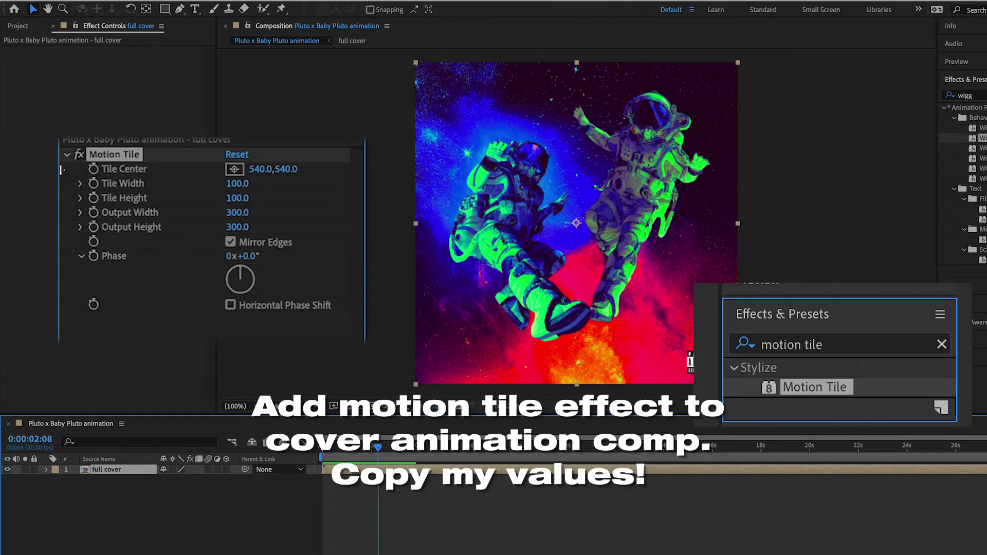
Search the effects library for Motion Tile
click(963, 95)
text(motio)
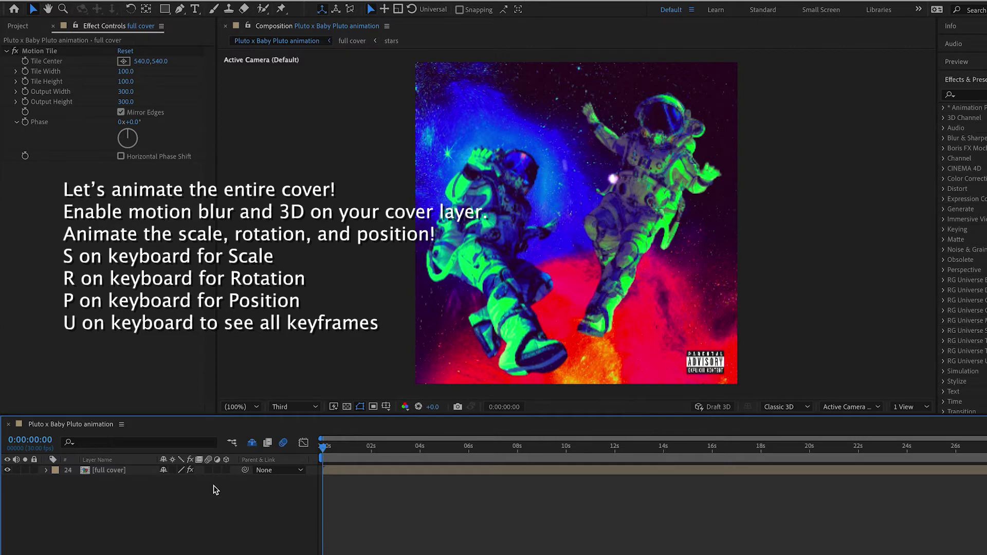
Enable motion blur and 3D on the full cover layer
click(208, 469)
click(227, 470)
click(142, 470)
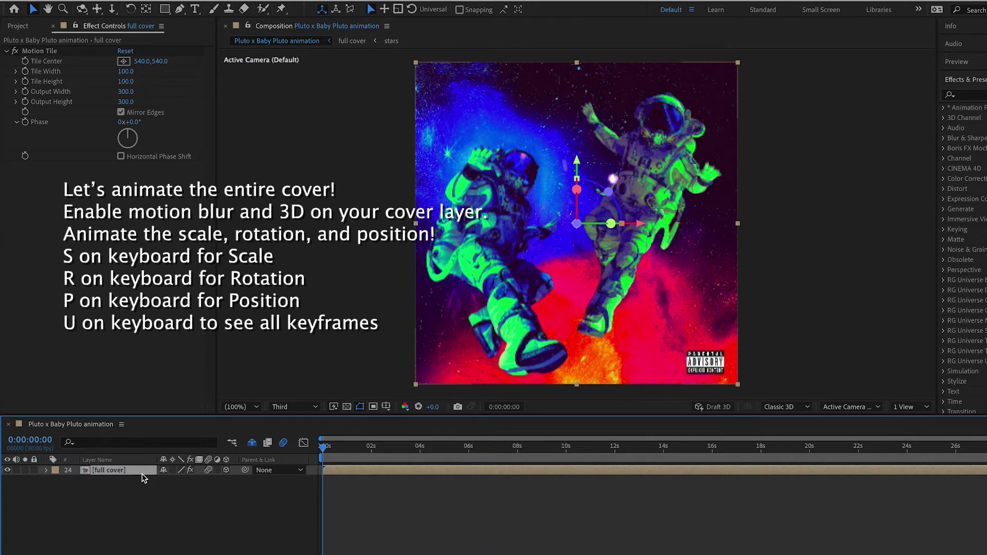
Reveal full cover's rotation properties and keyframe Z Rotation at 0° at 0:00:00:25
key(r)
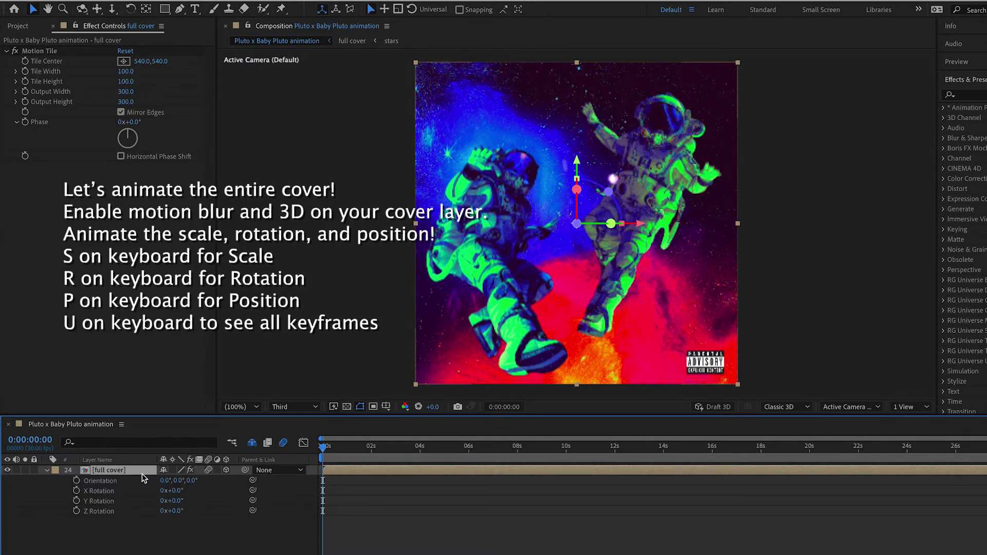
click(343, 451)
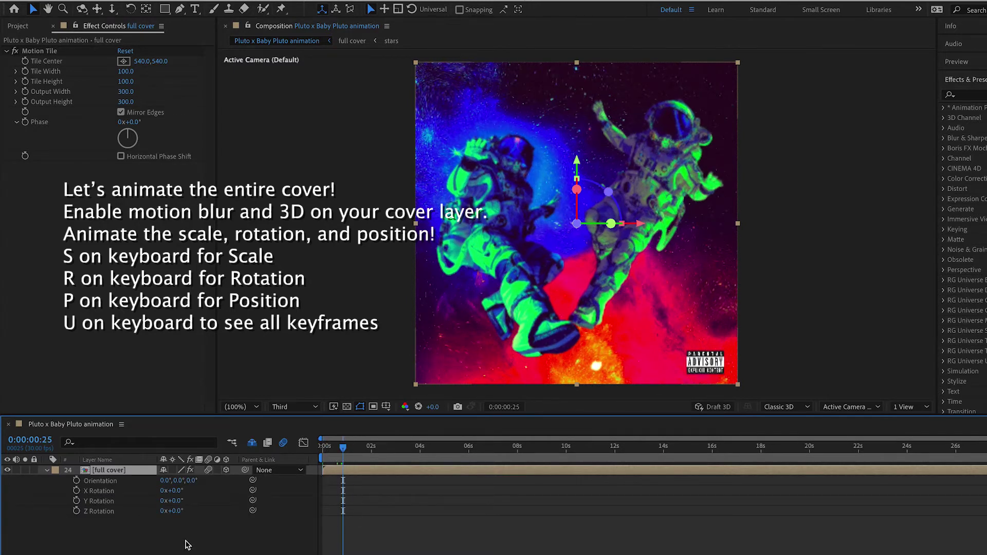
click(76, 511)
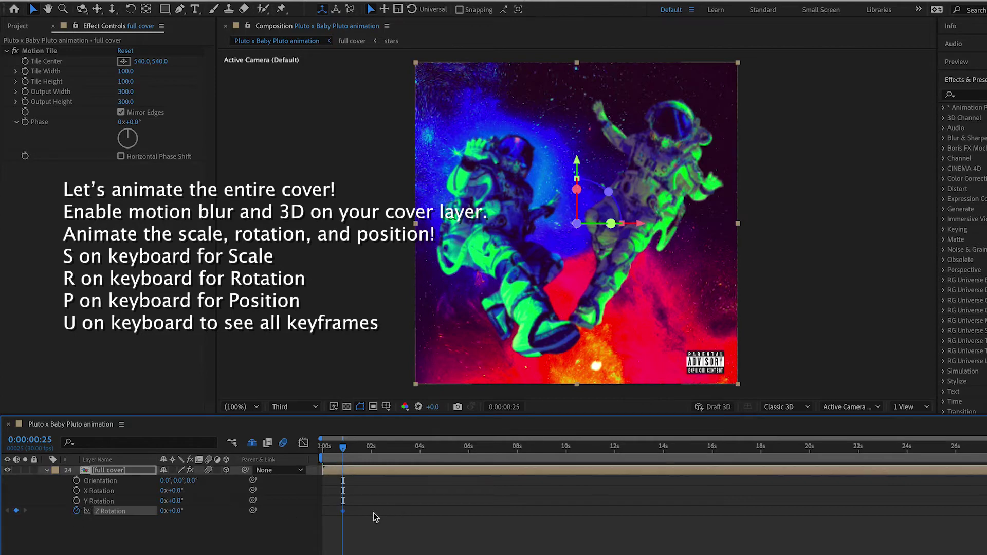
Set full cover's Z Rotation to 1x+0.0° at time zero and play the spin
drag(342, 451, 321, 454)
click(268, 533)
click(161, 513)
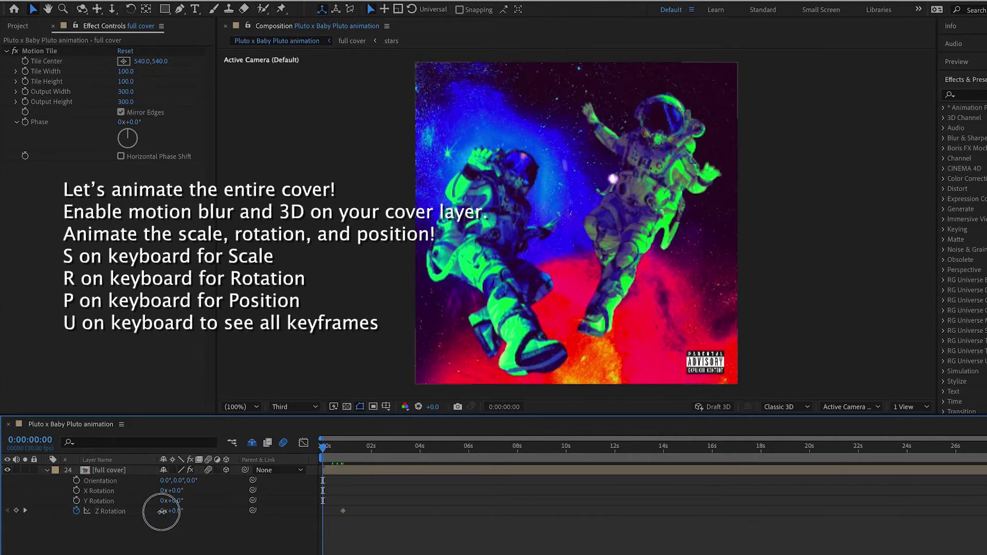
text(1)
key(Return)
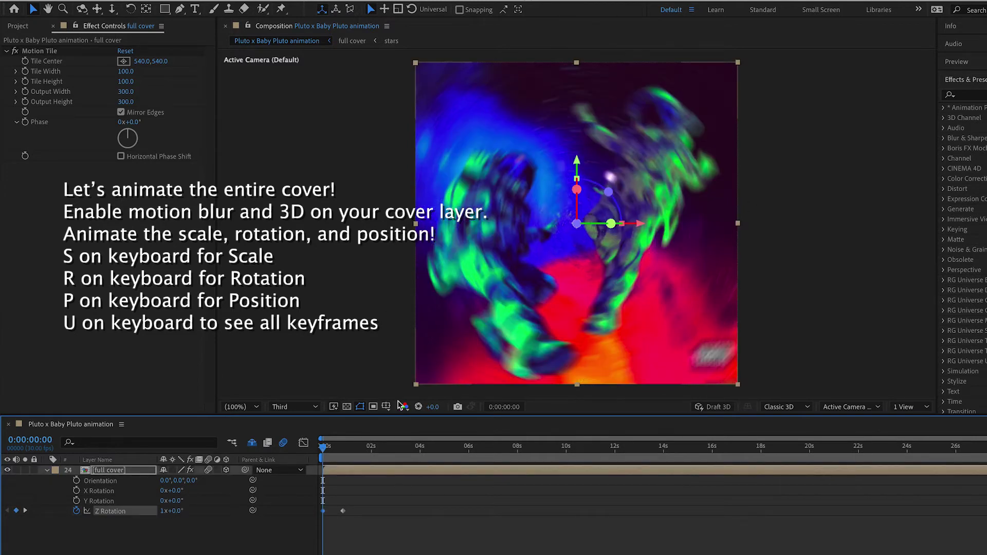
click(431, 500)
key(space)
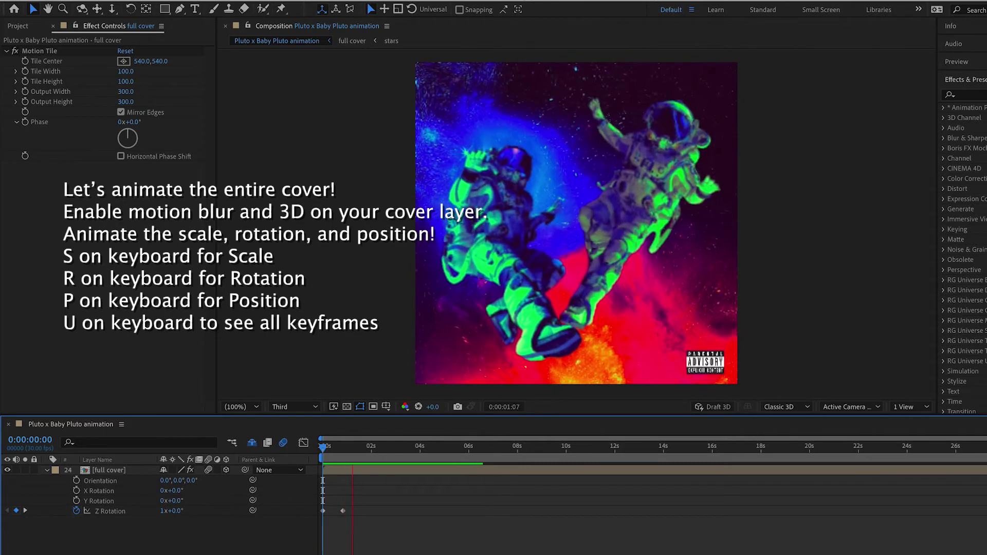
key(space)
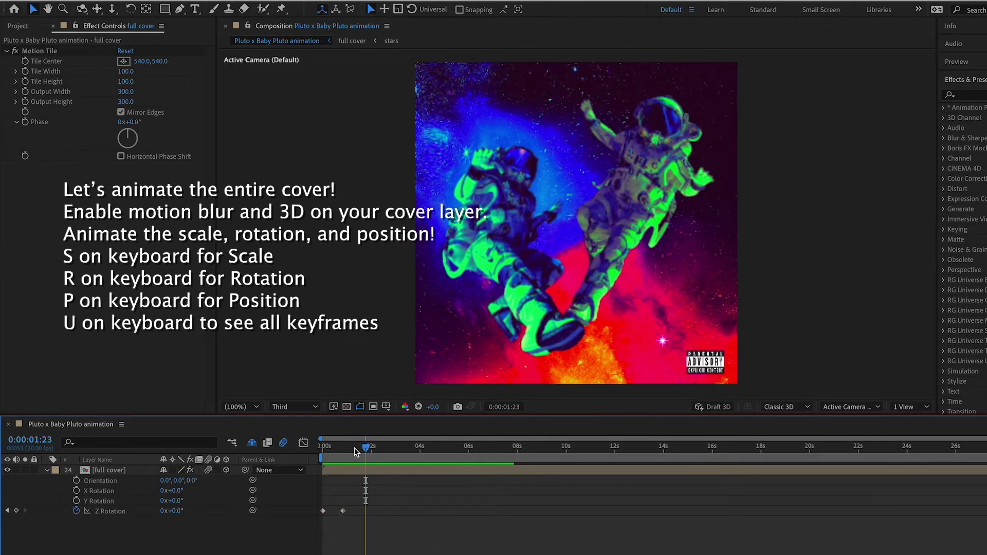
Add X Rotation and Y Rotation keyframes at 0° on full cover at 0:00:04:00
drag(354, 453, 345, 451)
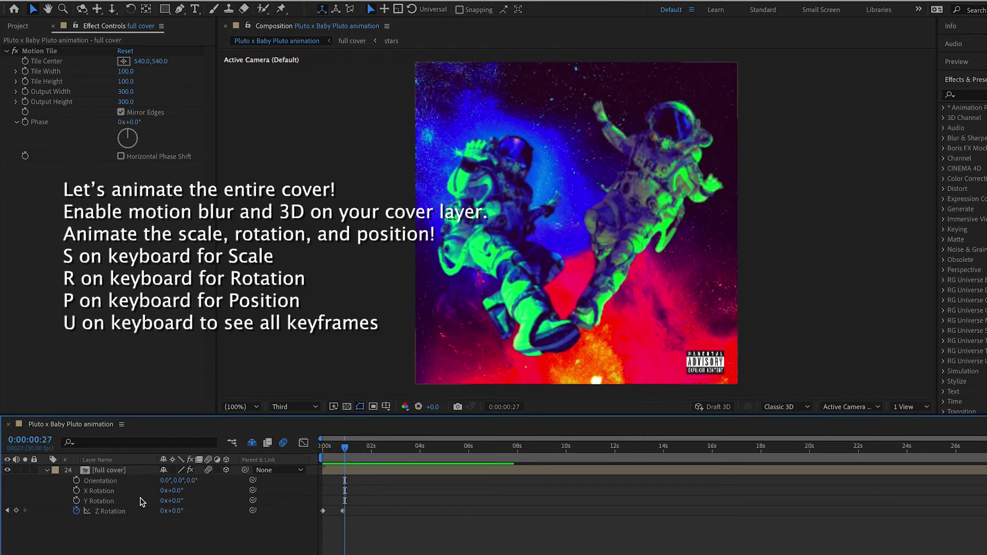
click(134, 472)
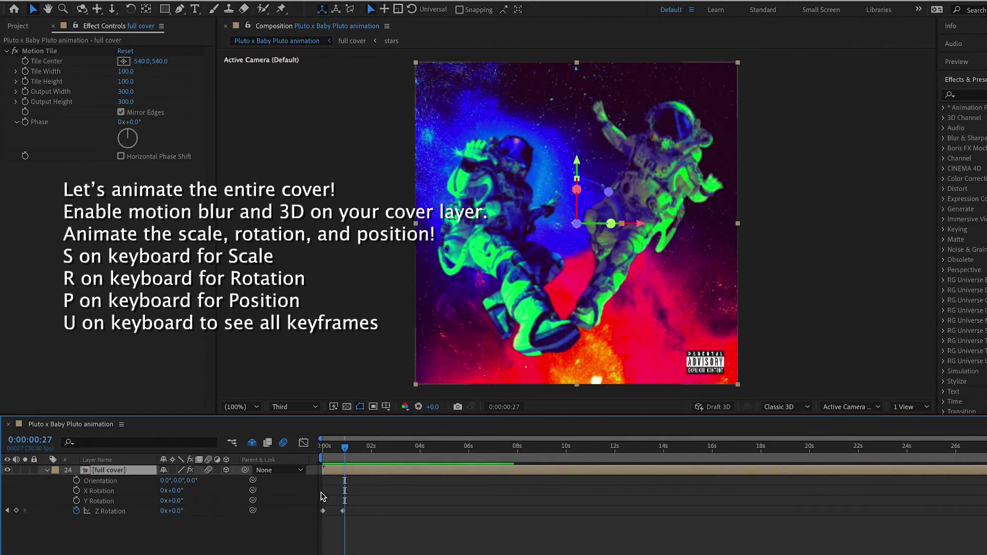
click(420, 448)
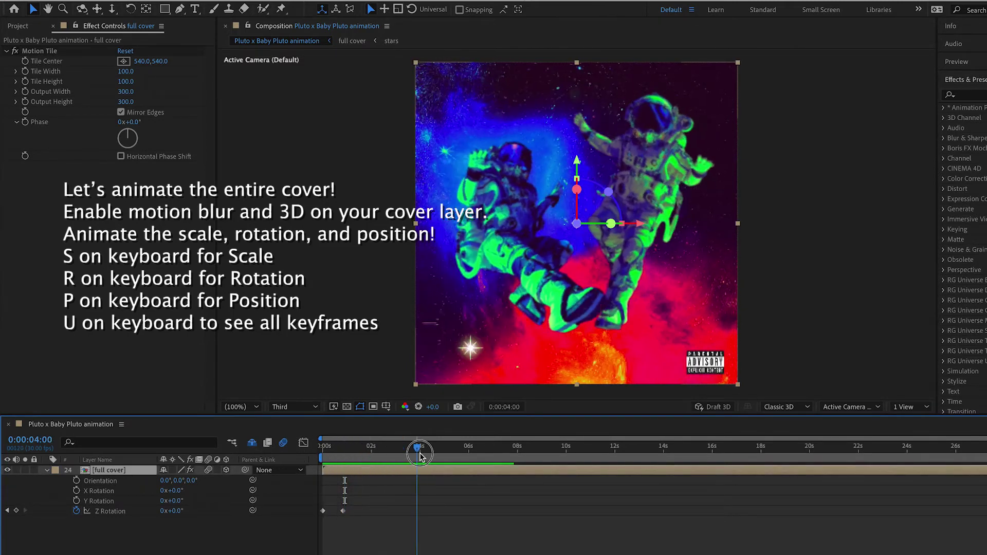
click(76, 490)
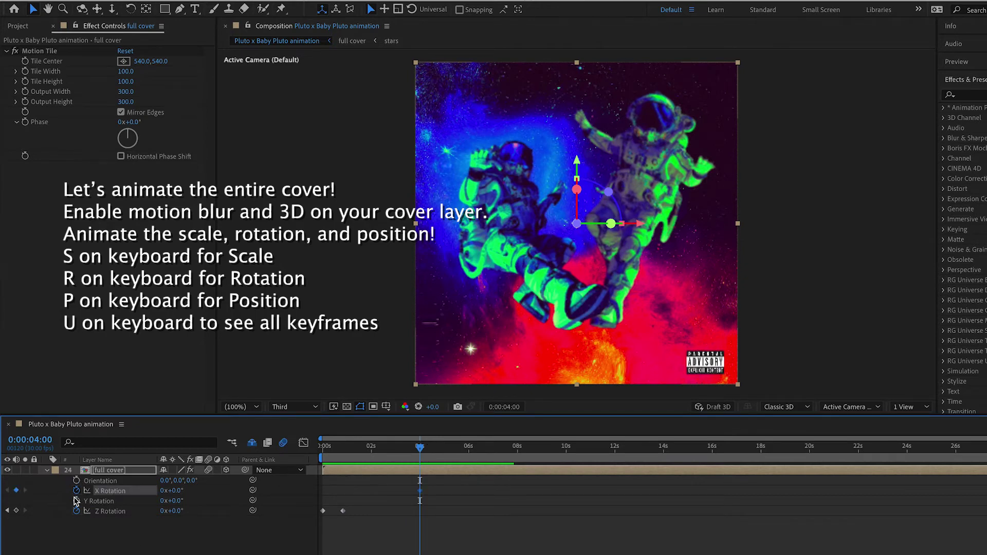
click(76, 501)
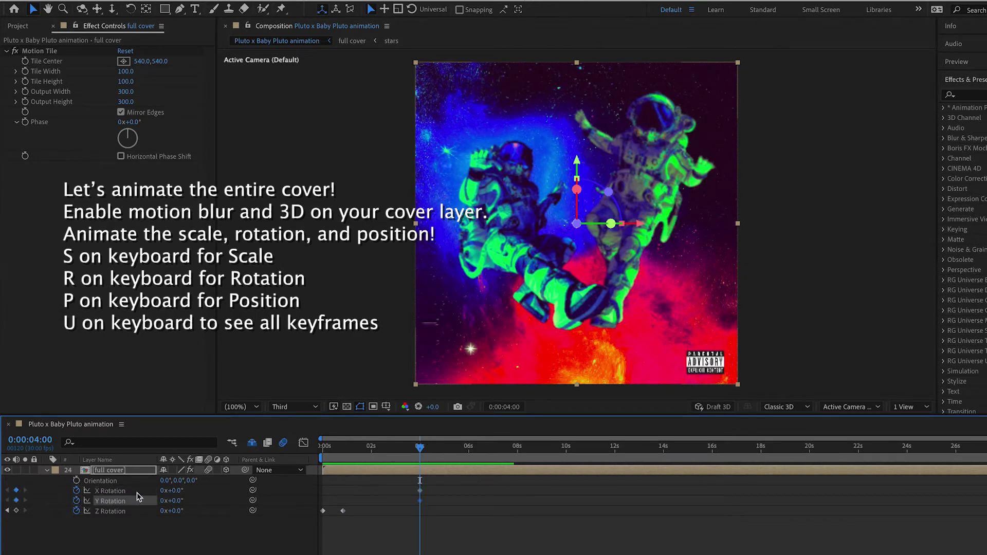
Set full cover's X Rotation to 11° and Y Rotation to 19° at 0:00:05:08, and preview from 0:00:03:28
click(450, 451)
click(450, 532)
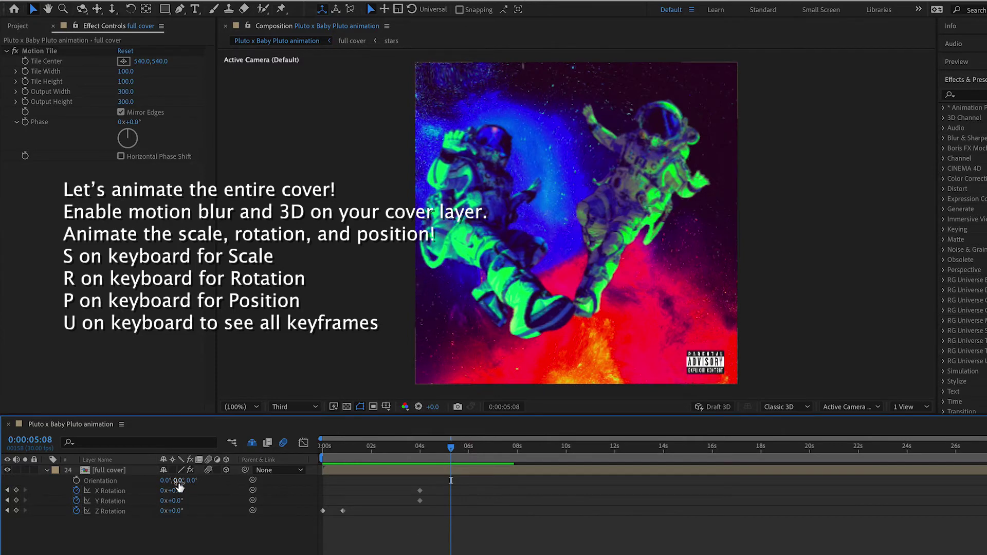
mouse_move(176, 491)
mouse_down()
mouse_move(165, 490)
mouse_move(185, 489)
mouse_move(191, 502)
mouse_up()
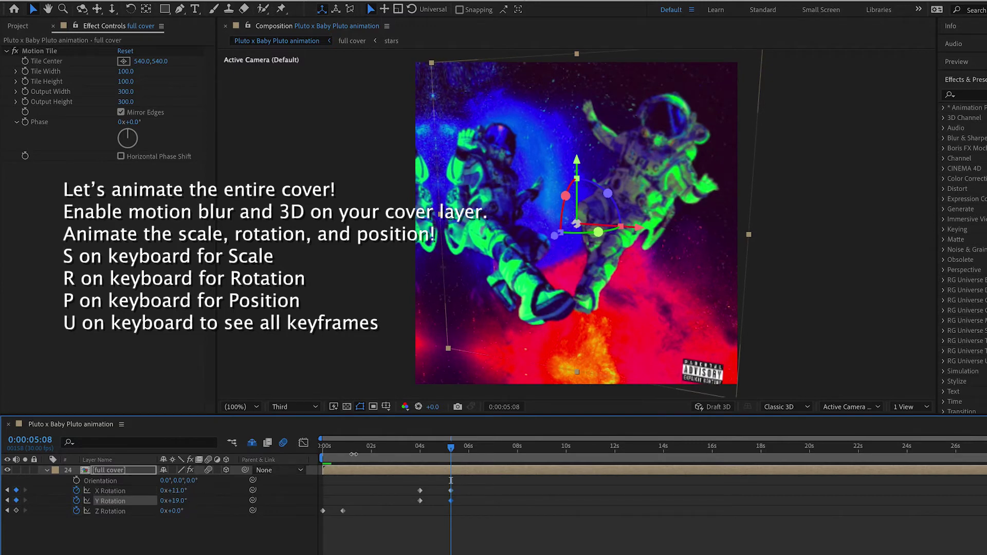
click(419, 447)
key(space)
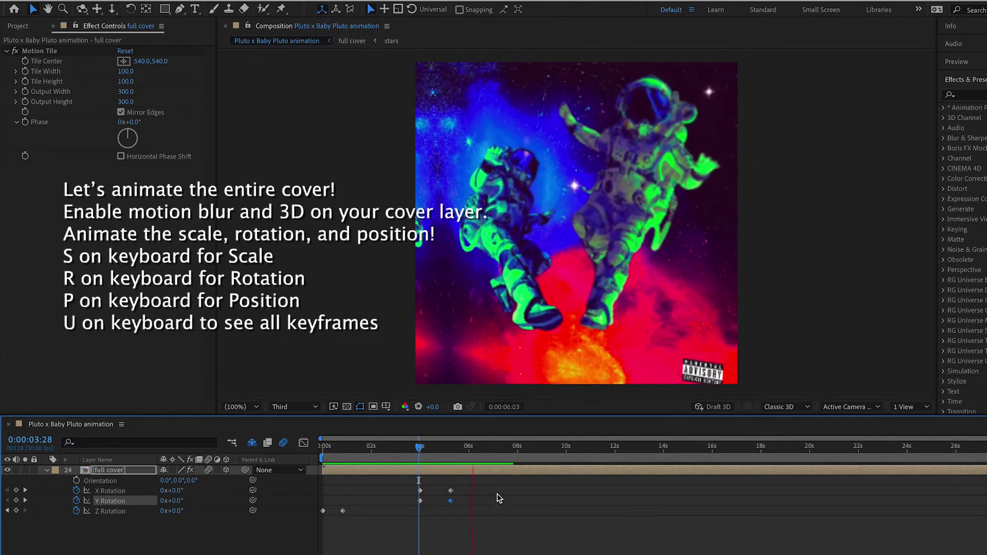
key(space)
Set full cover's X Rotation to -10° and Y Rotation to -25° at 0:00:06:26, and preview from 0:00:03:19
click(428, 510)
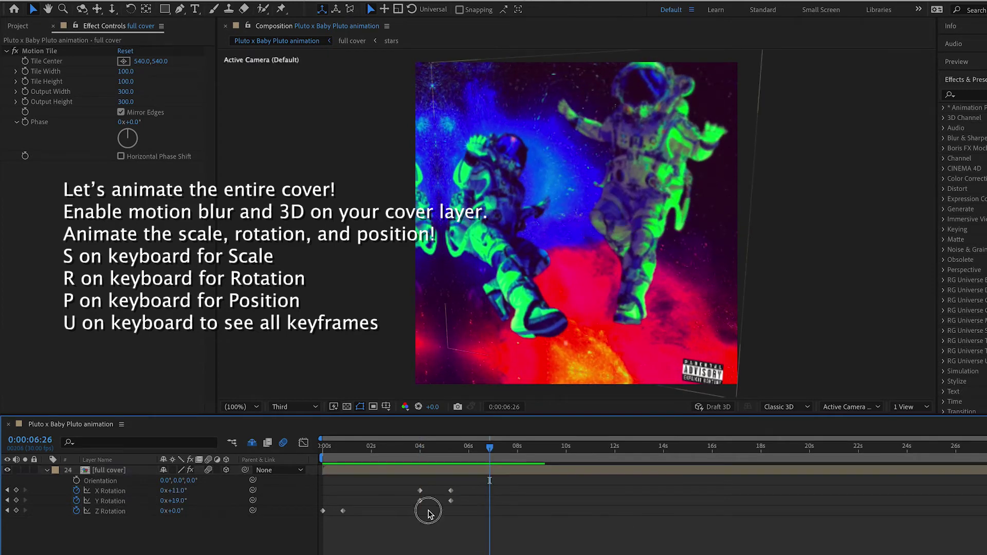
mouse_move(169, 501)
mouse_down()
mouse_move(192, 506)
mouse_move(150, 513)
mouse_move(165, 513)
mouse_move(169, 490)
mouse_up()
click(411, 448)
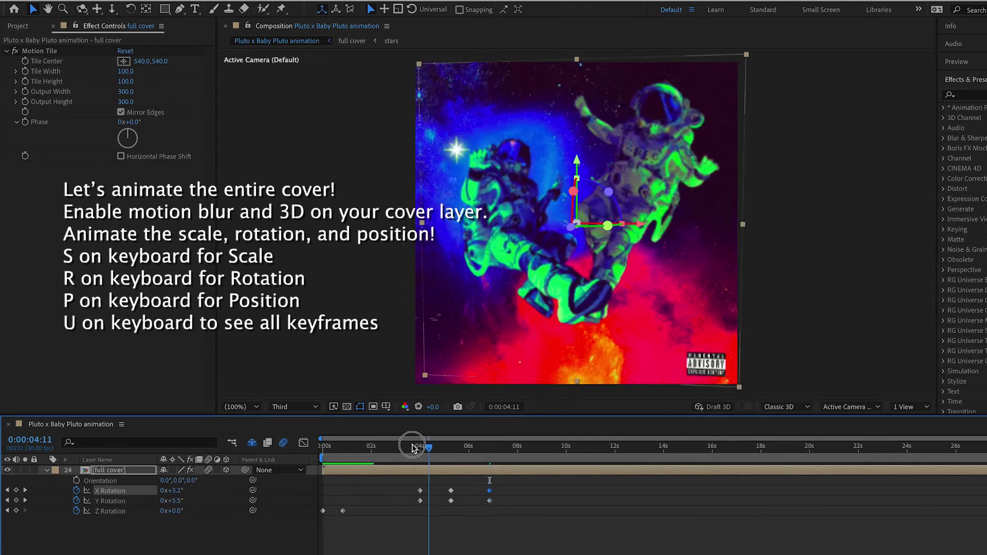
key(space)
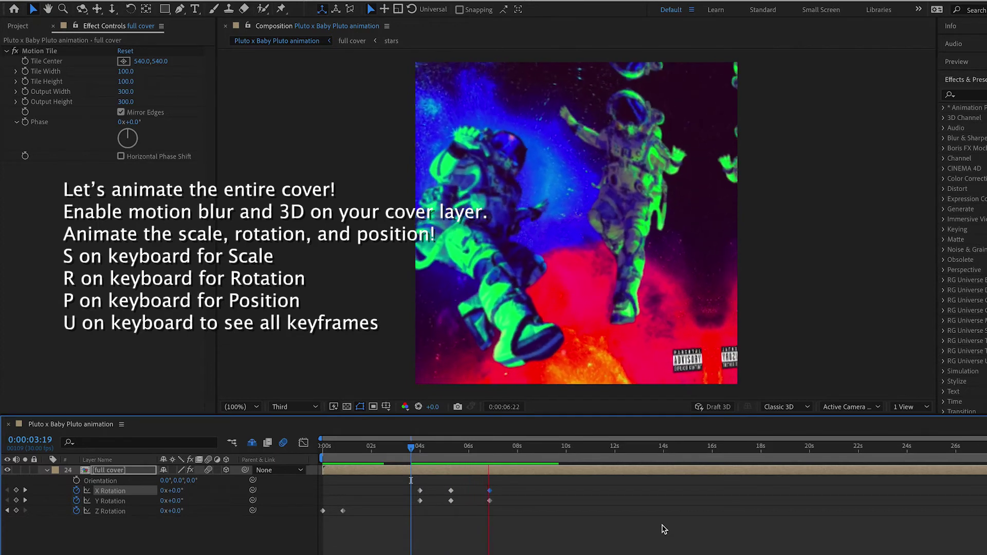
Copy full cover's X and Y Rotation keyframes from 0:00:05:08 and paste them at 0:00:07:28
click(493, 449)
drag(504, 453, 516, 448)
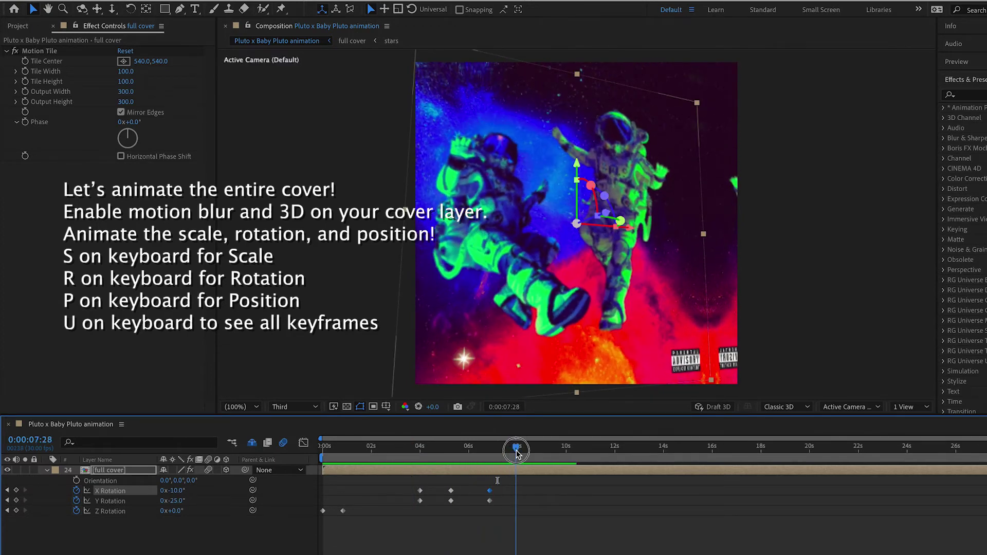
drag(446, 478, 454, 505)
key(ctrl+c)
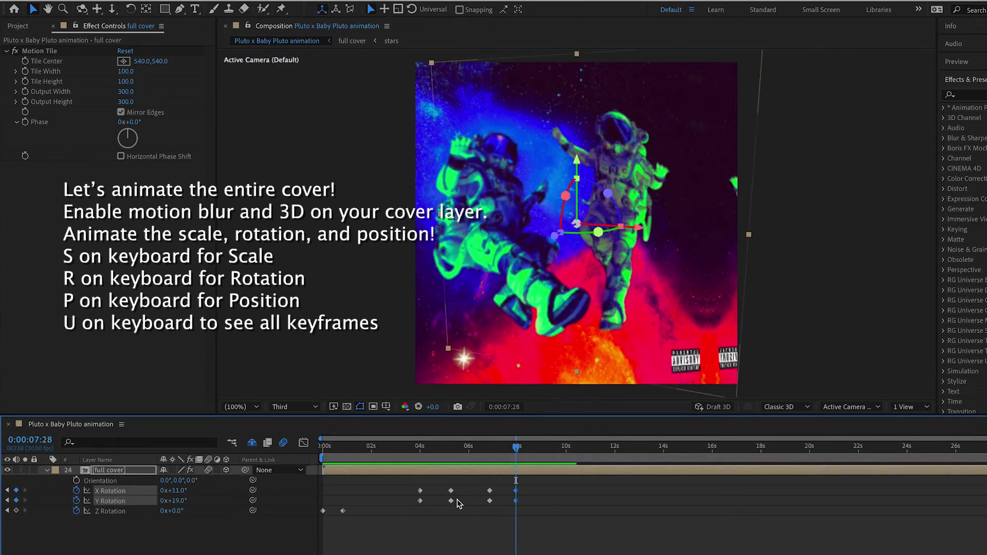
key(ctrl+v)
Reveal full cover's Scale property and keyframe it at 100% at 0:00:08:16
drag(516, 446, 530, 446)
click(542, 497)
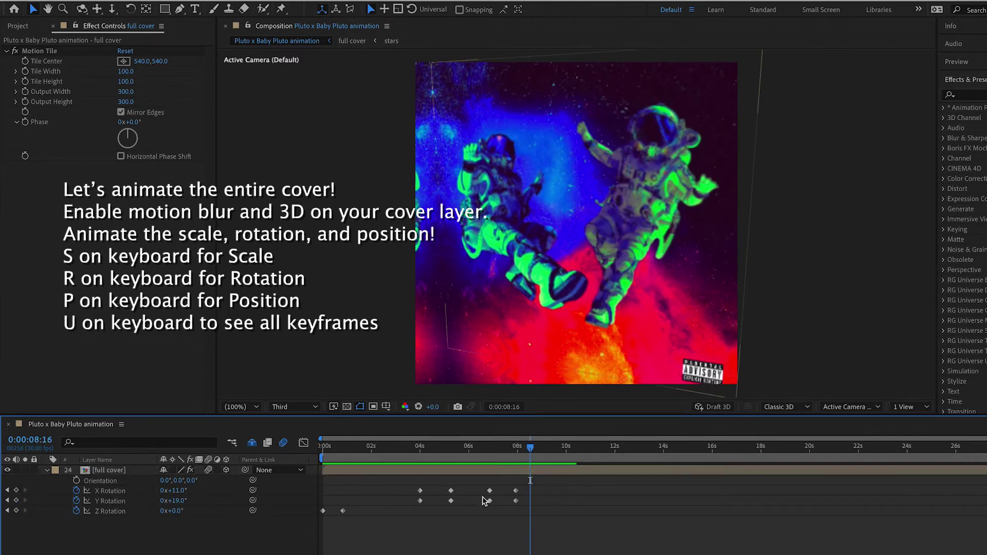
click(120, 463)
click(119, 471)
key(s)
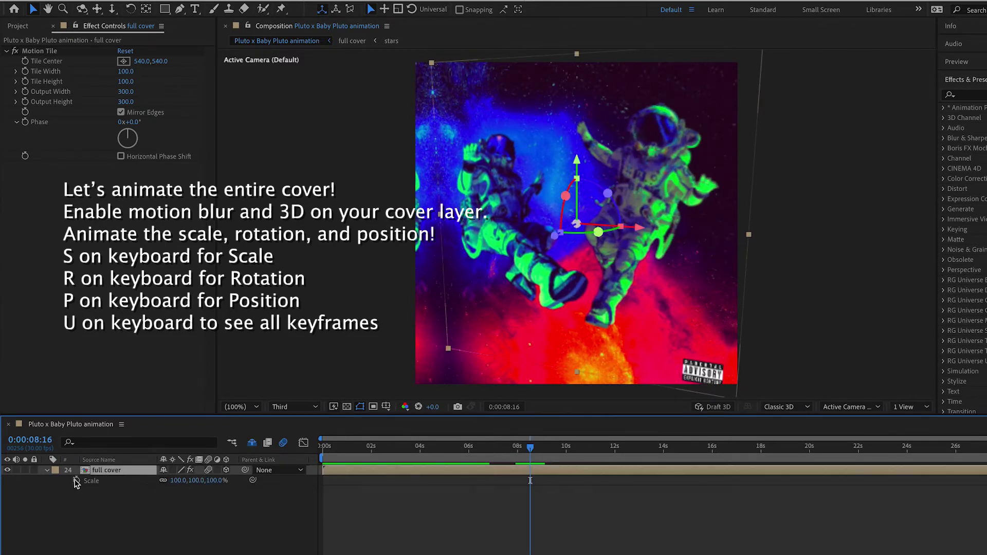
click(76, 480)
Set full cover's Scale to 68% at 0:00:10:00
drag(529, 459, 566, 459)
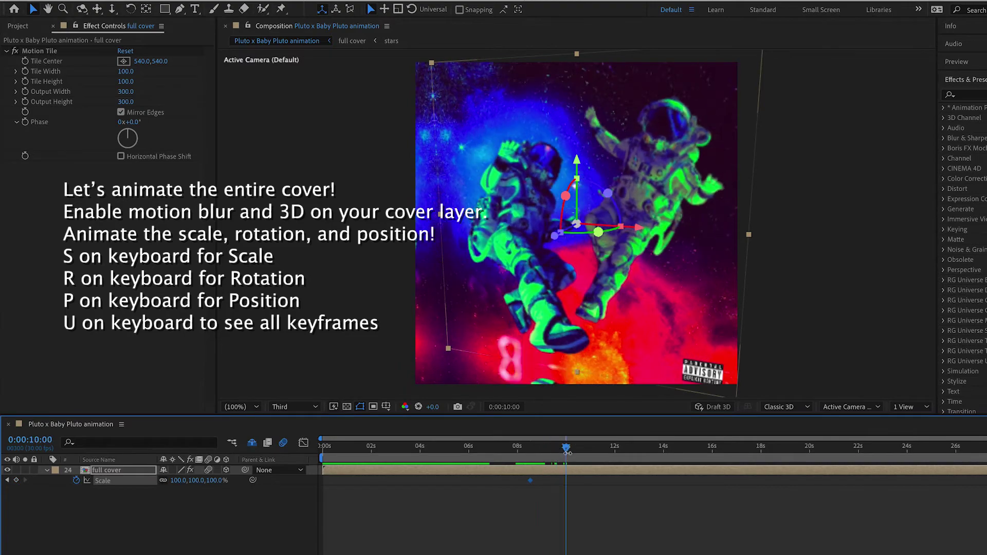
click(214, 494)
mouse_move(214, 486)
mouse_down()
mouse_move(163, 481)
mouse_move(199, 487)
mouse_up()
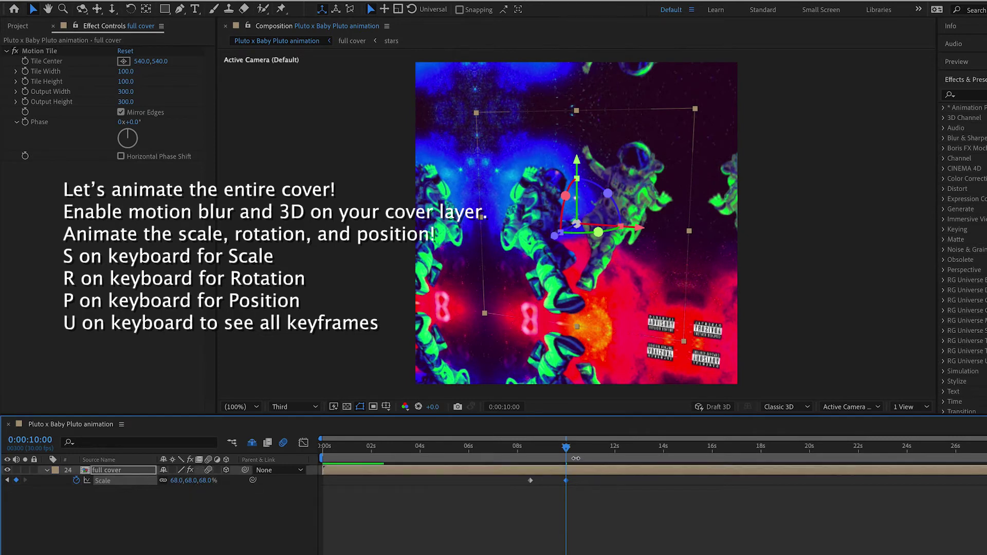
Set full cover's Scale to 198% at 0:00:11:26
drag(563, 446, 584, 446)
click(612, 446)
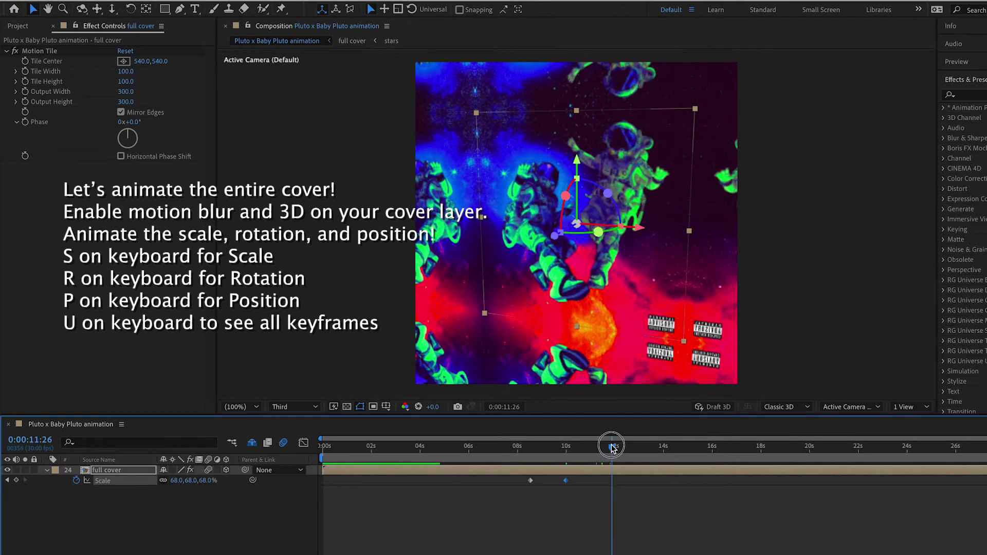
click(488, 535)
drag(209, 484, 229, 483)
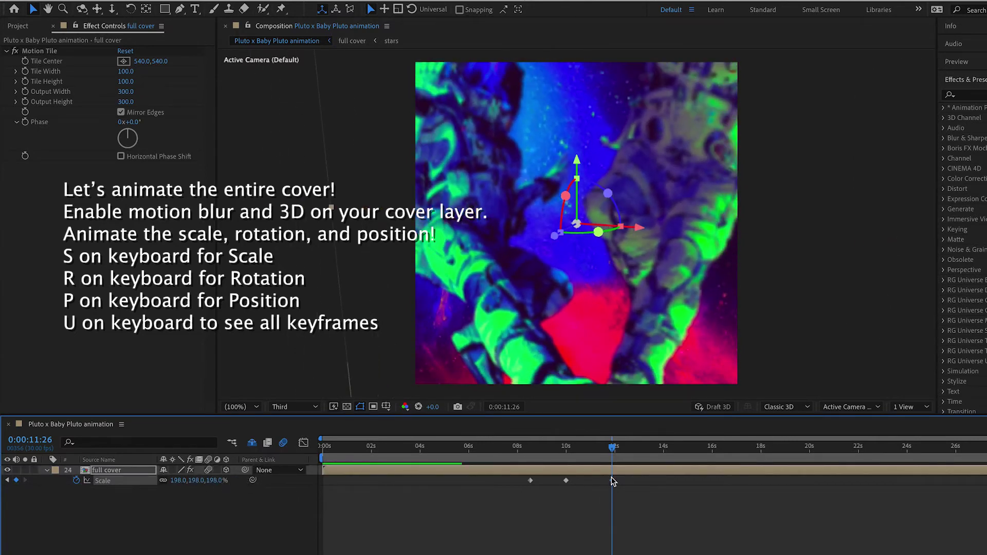
Keyframe full cover's Position at 540, 540, 0, reveal all its keyframes, and move the Position keyframe to the 68% Scale keyframe at 0:00:10:00
click(591, 470)
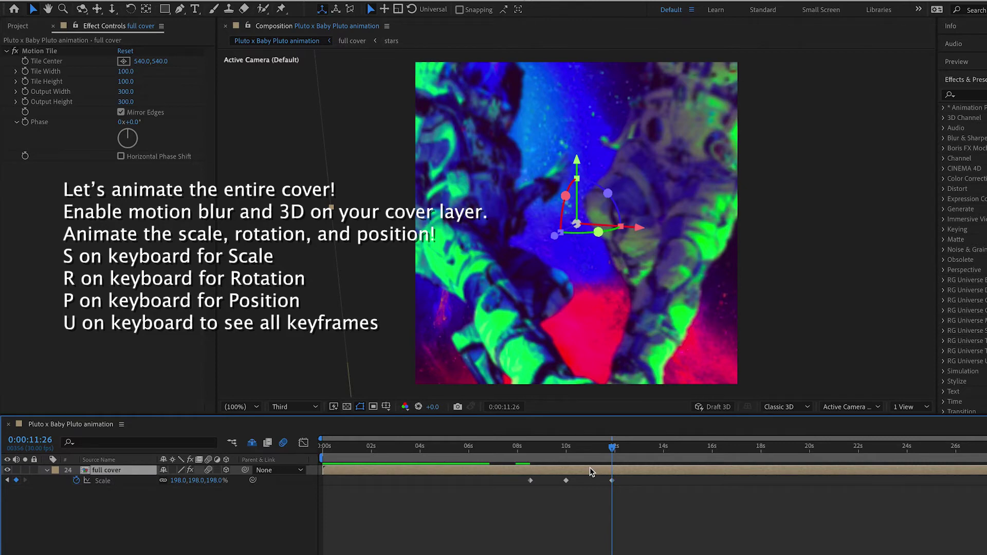
key(p)
click(77, 481)
key(u)
key(u)
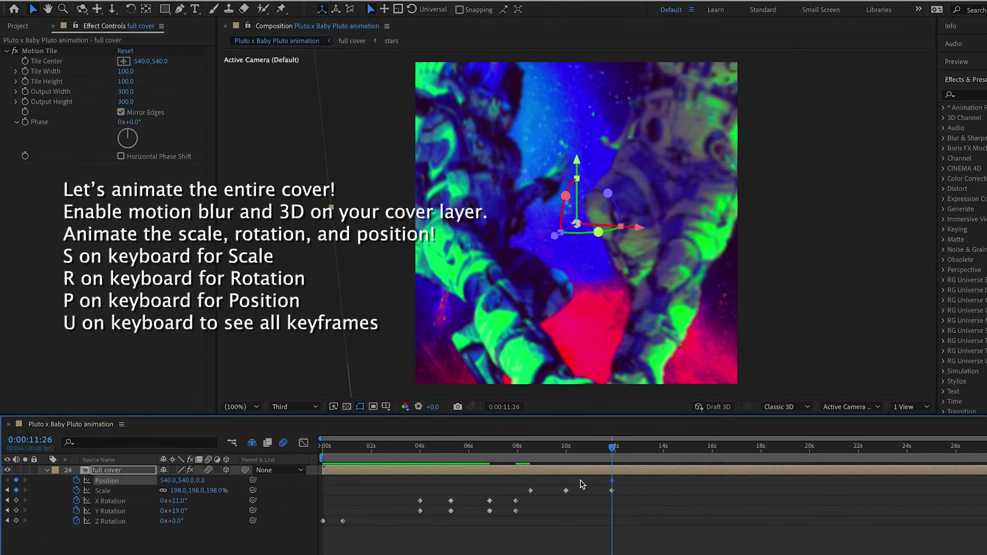
drag(610, 479, 566, 480)
click(606, 482)
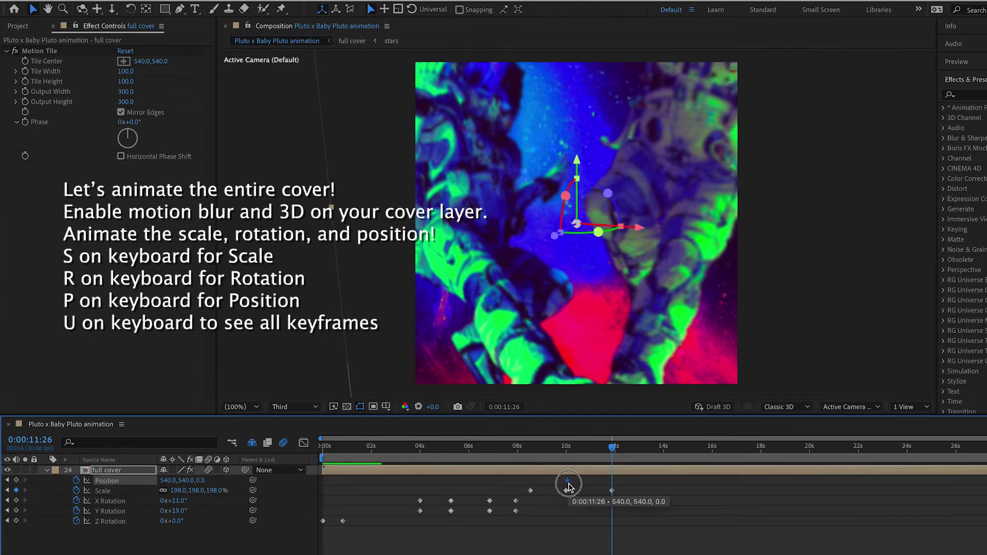
click(627, 476)
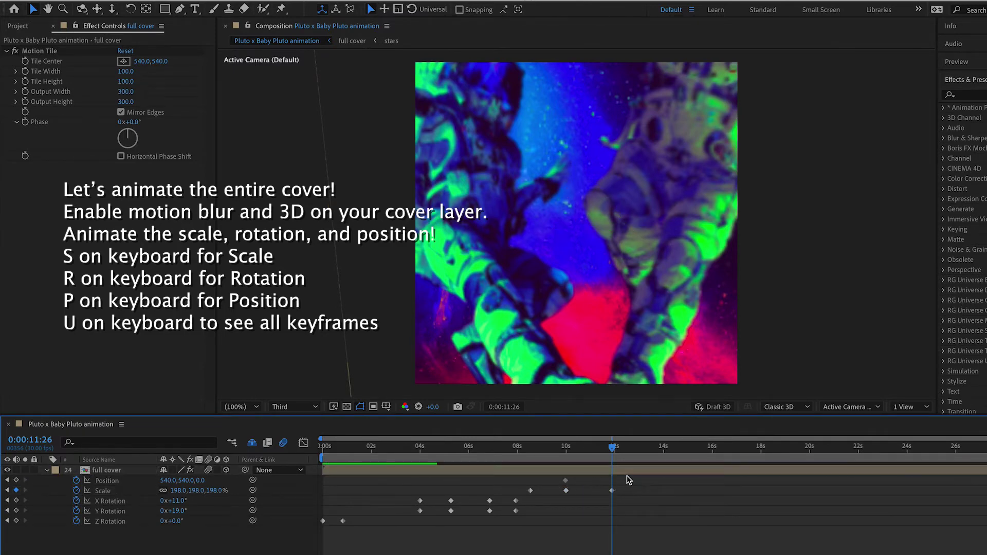
Move full cover to about X 929, Y 732 at 0:00:11:26 and preview the motion from 0:00:10:02
click(621, 470)
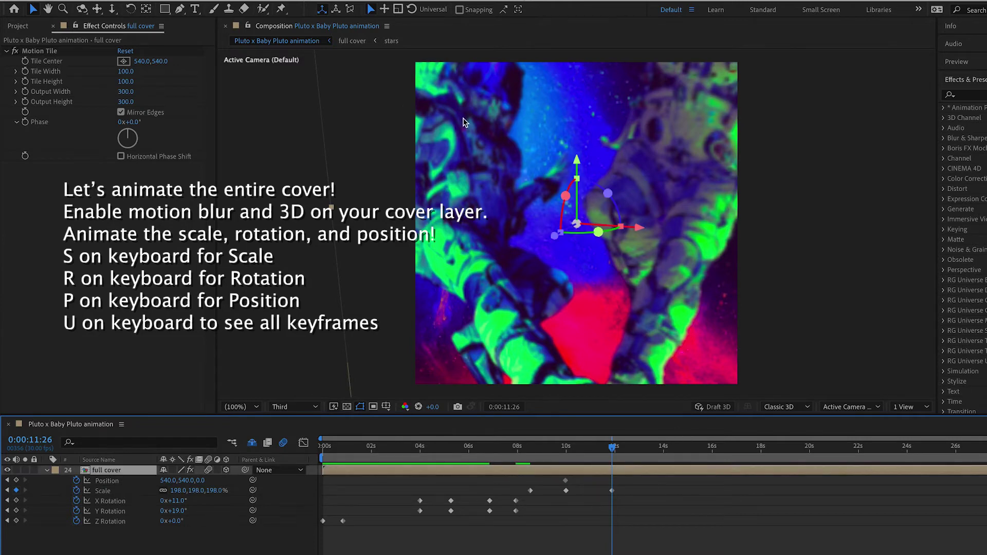
drag(464, 122, 520, 159)
drag(611, 447, 568, 450)
key(space)
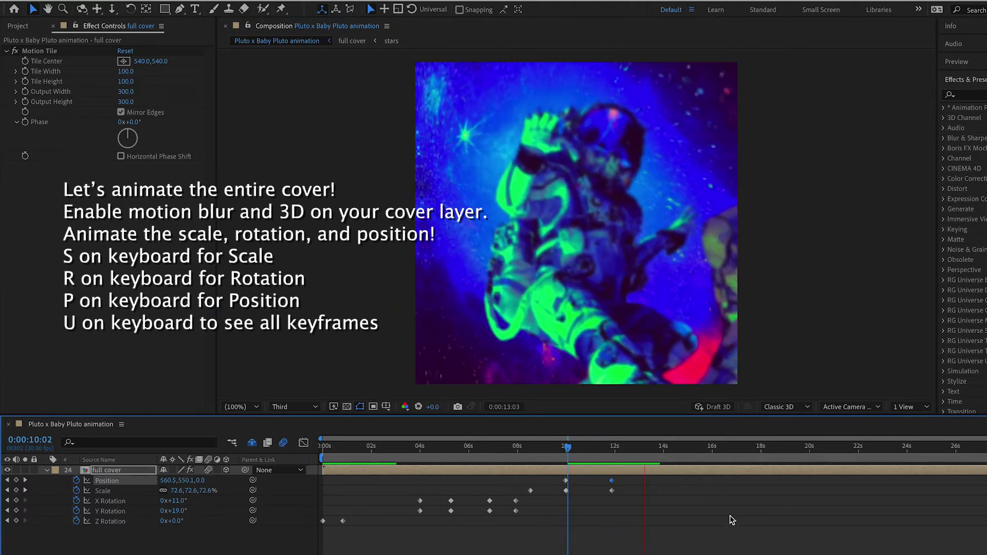
key(space)
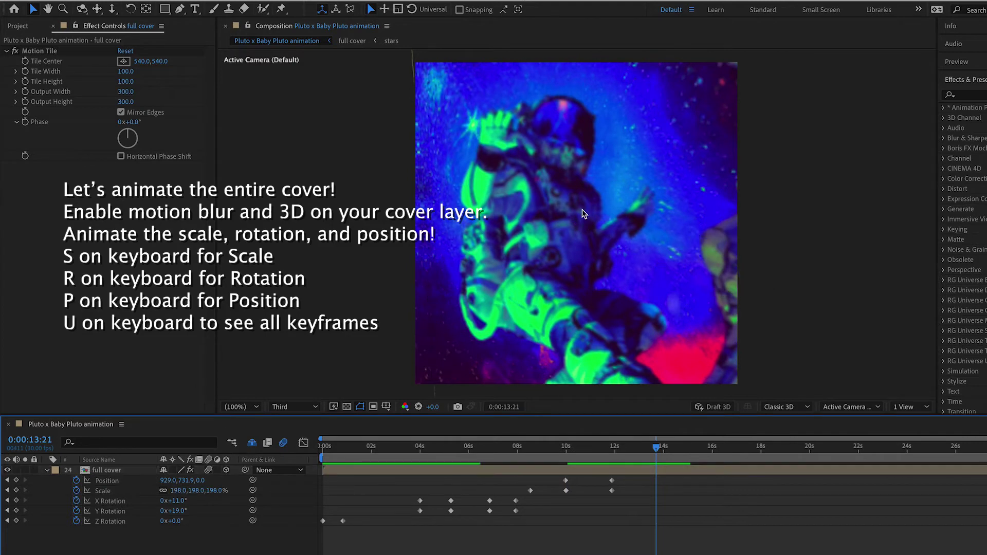
At 0:00:13:21, set full cover's Scale to 213% and move it to about X -10, Y 1070
drag(583, 214, 429, 296)
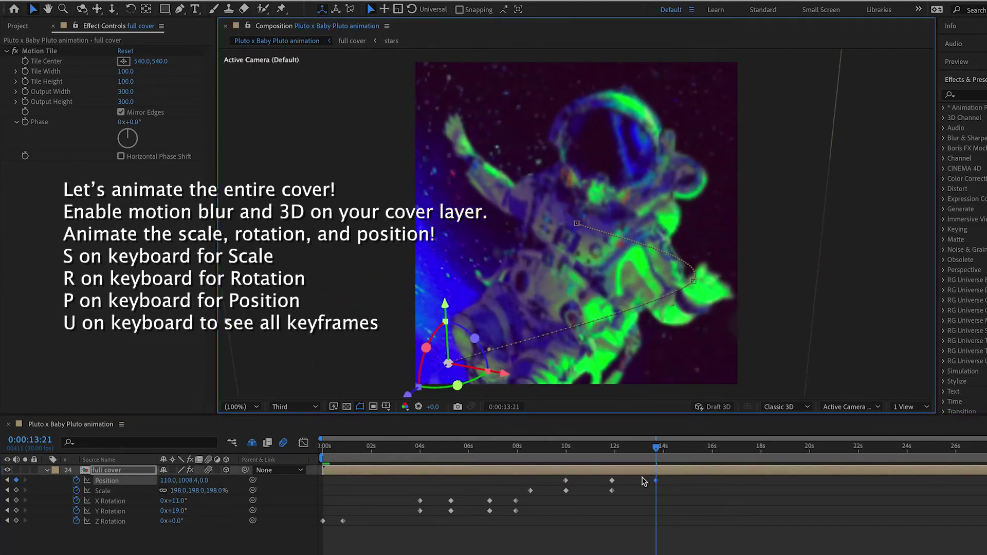
drag(213, 491, 231, 491)
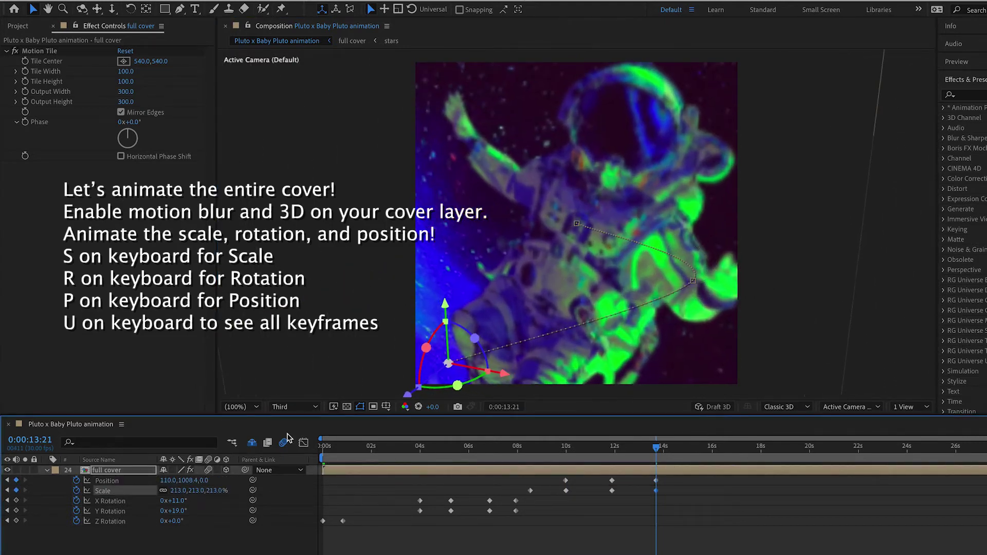
drag(522, 205, 488, 223)
Copy full cover's Position and Scale keyframes from 0:00:10:00 to 0:00:15:02 and align the two pasted keyframes
drag(653, 452, 689, 451)
click(687, 524)
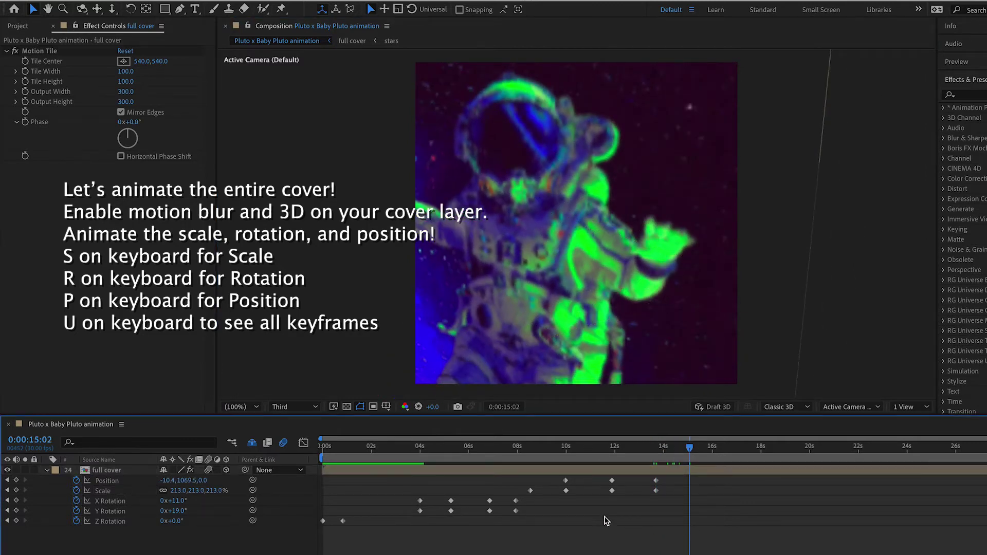
drag(579, 511, 558, 479)
key(ctrl+c)
key(ctrl+v)
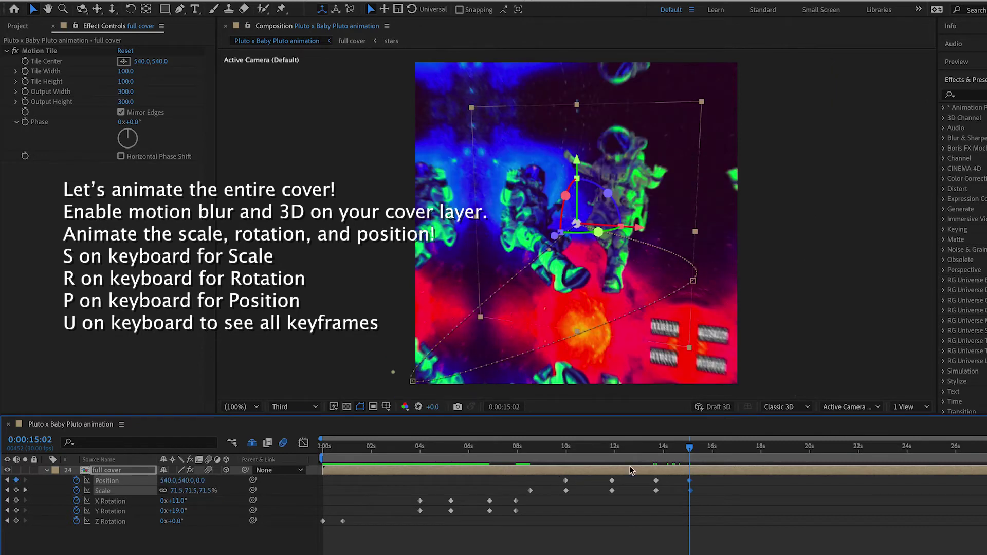
click(696, 520)
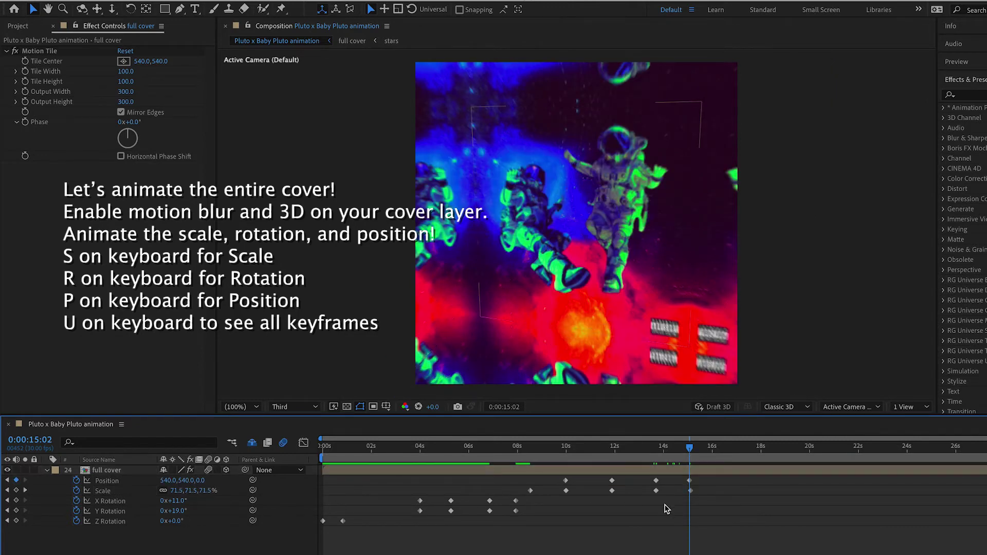
drag(691, 491, 689, 492)
Preview the cover's position and scale animation from 0:00:10:01
click(567, 452)
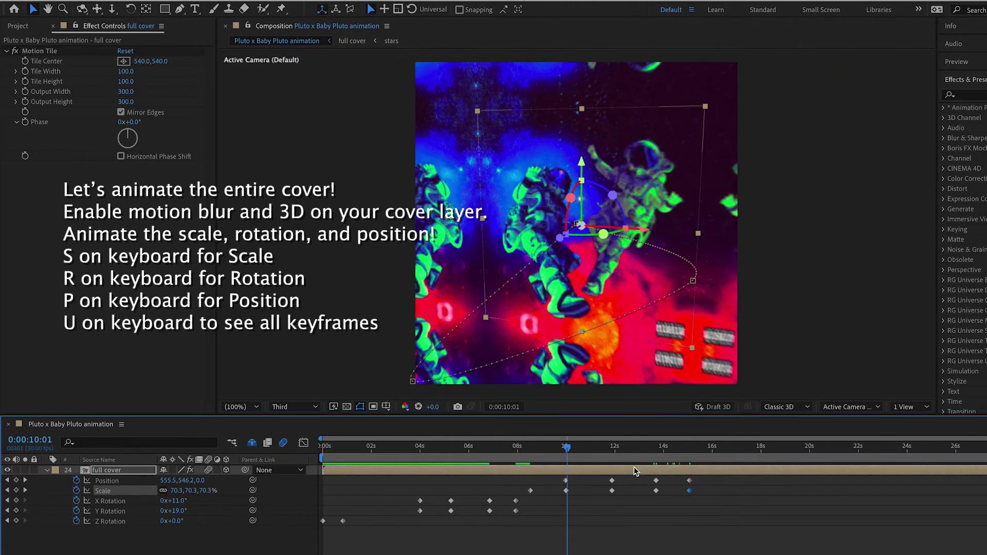
key(space)
key(space)
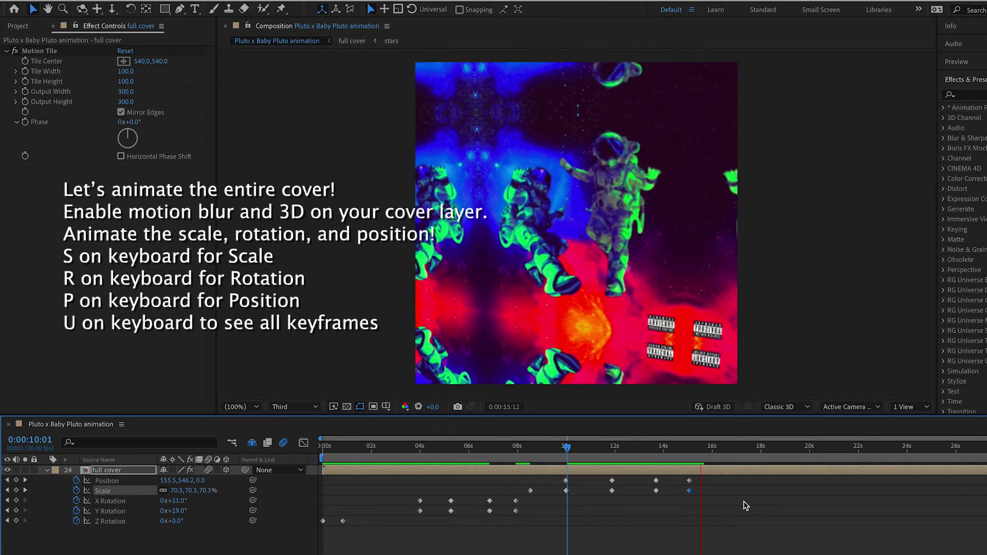
key(space)
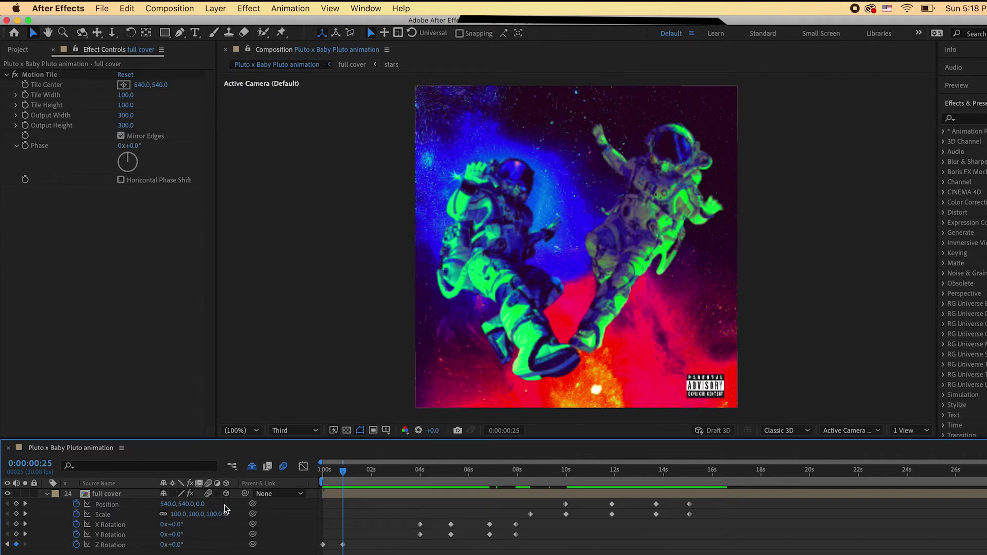
Add a two-node camera layer with the Custom preset and an 88.89 mm focal length
click(215, 9)
mouse_move(218, 24)
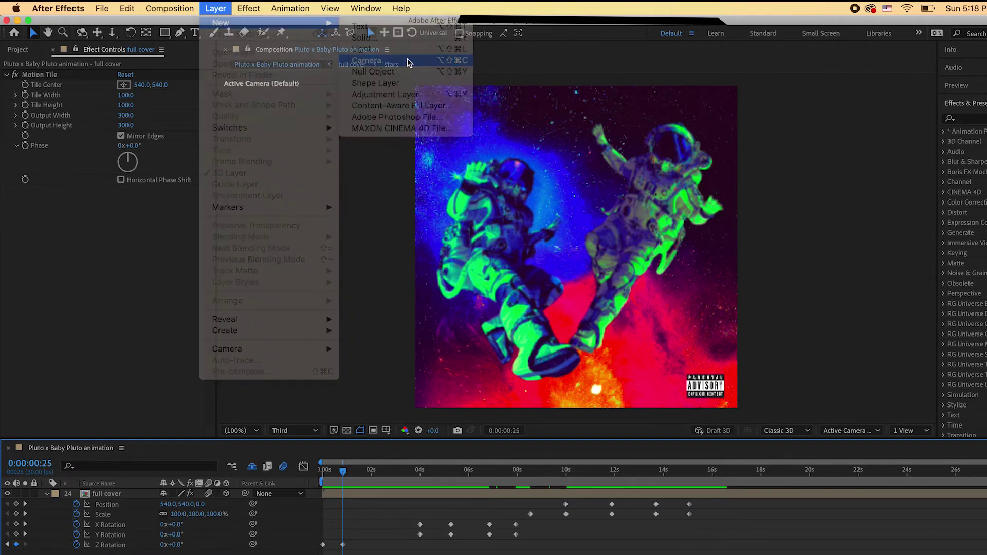
click(409, 62)
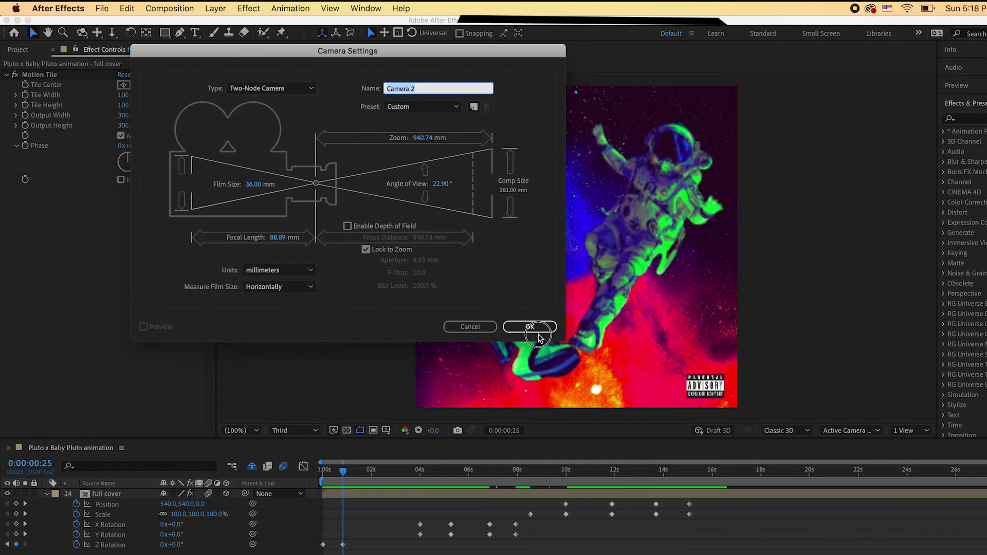
click(530, 325)
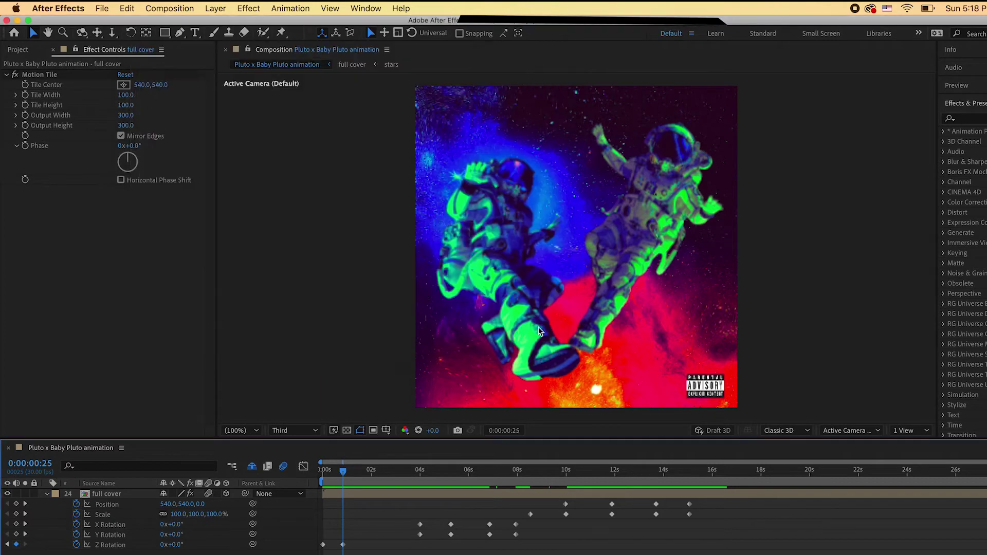
Add a null object layer and apply the Slider Control effect to it
click(216, 9)
mouse_move(223, 23)
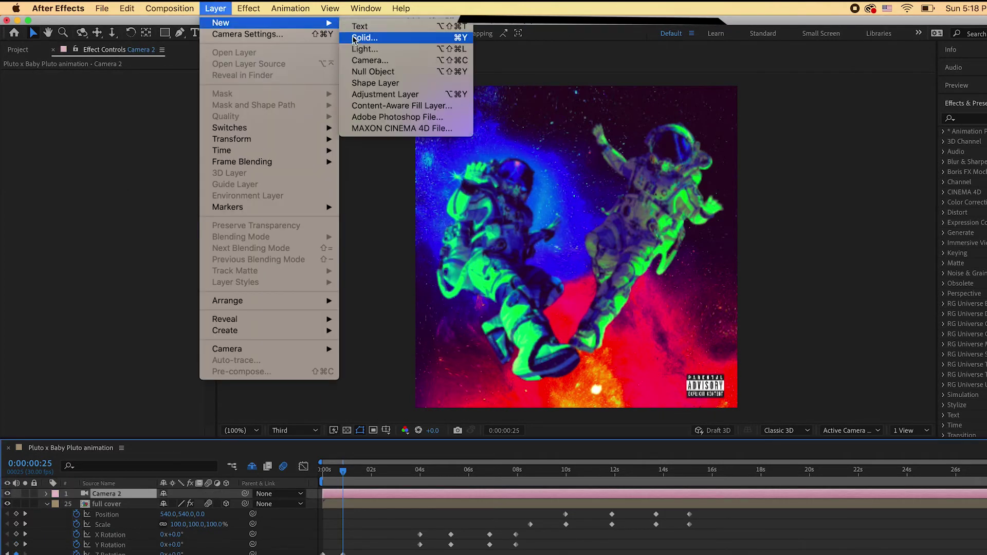
click(369, 72)
click(969, 119)
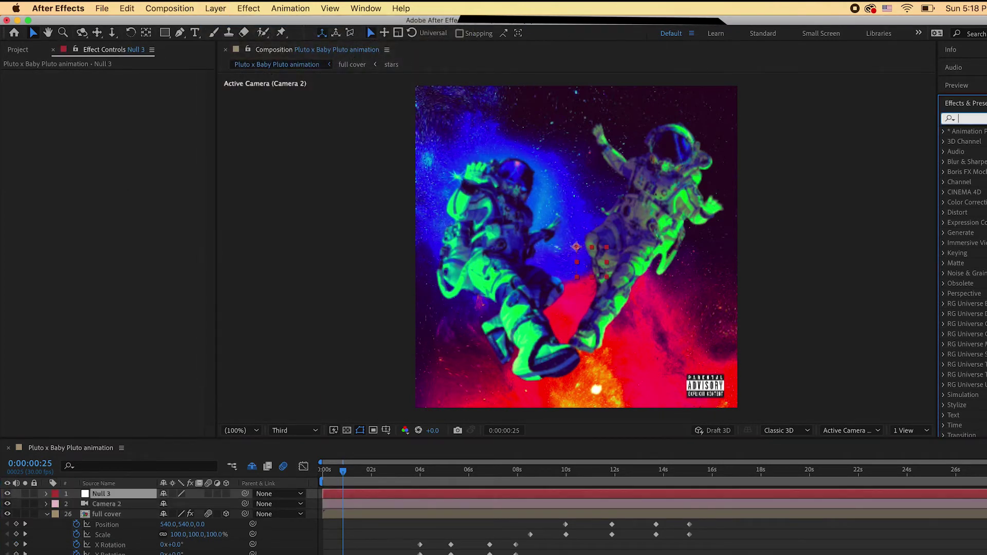
text(slider)
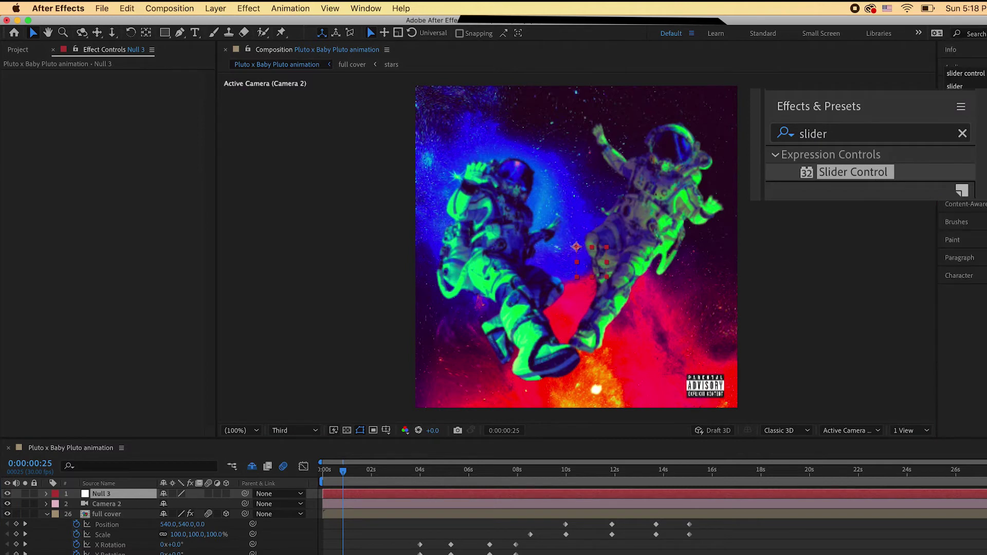
double_click(974, 140)
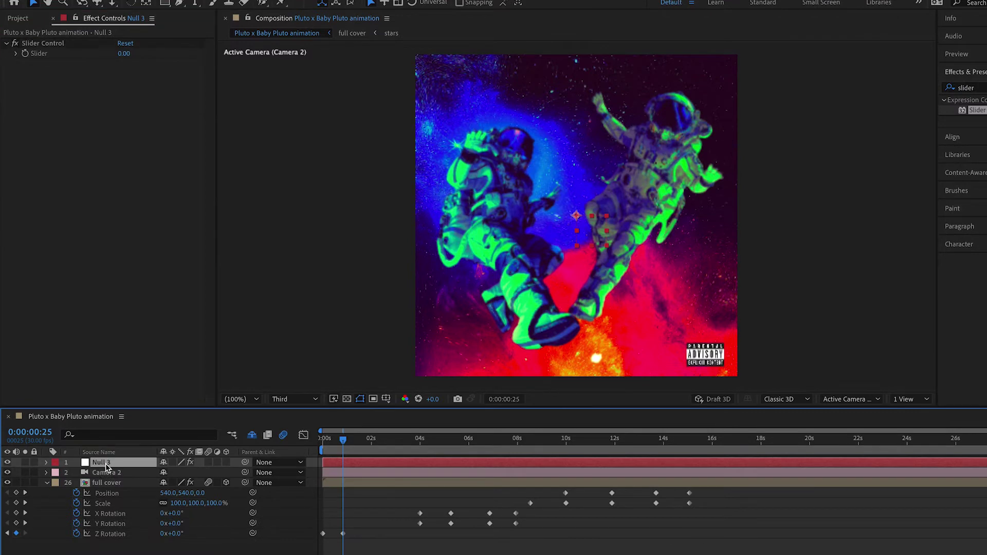
Give the null's Position the expression wiggle(20,effect("Slider Control")("Slider"))
click(103, 495)
key(p)
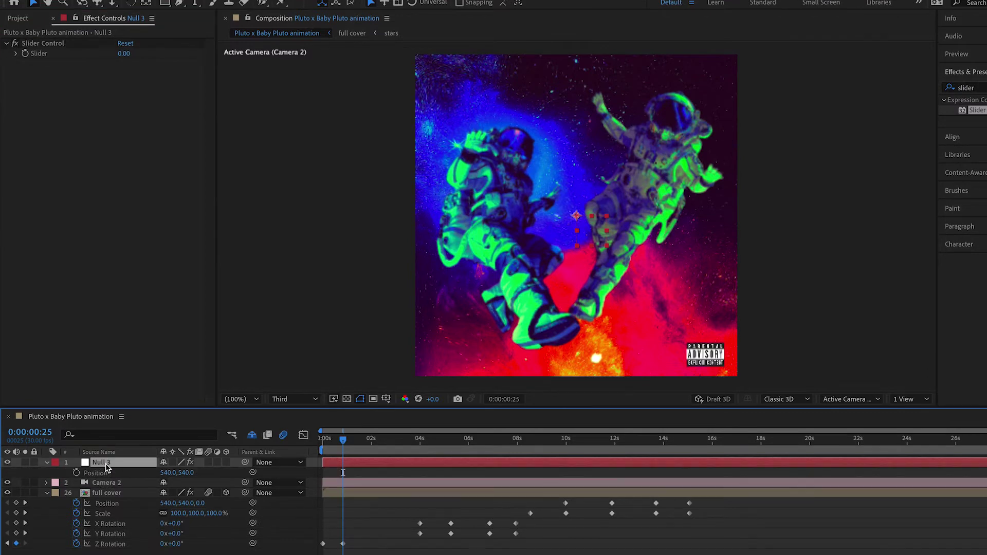
alt+click(77, 473)
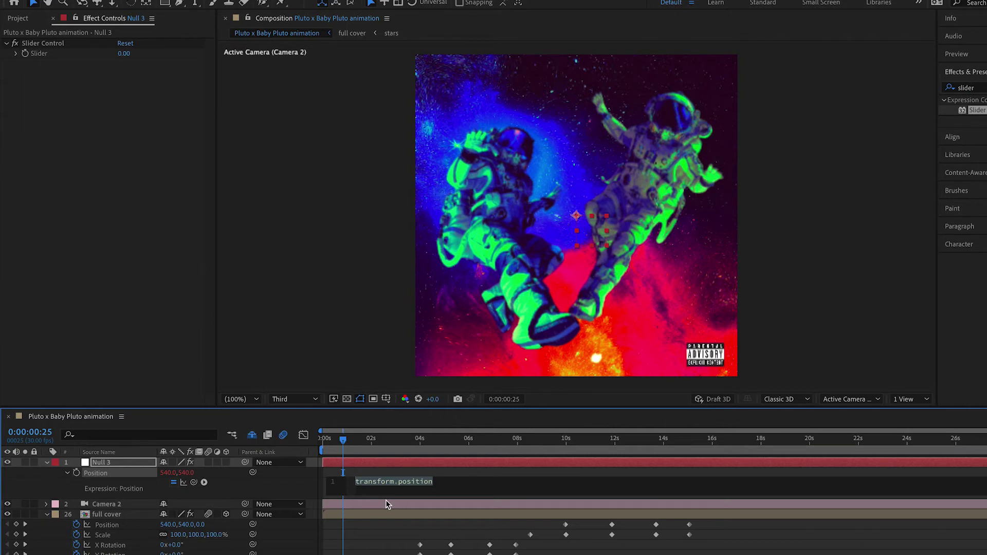
text(wiggle)
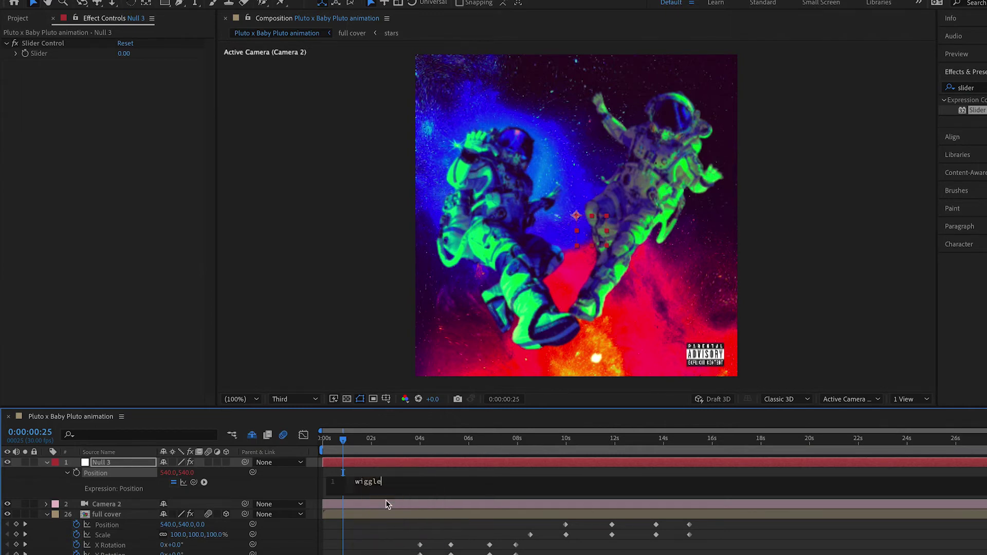
click(387, 503)
text(20,)
drag(194, 483, 72, 53)
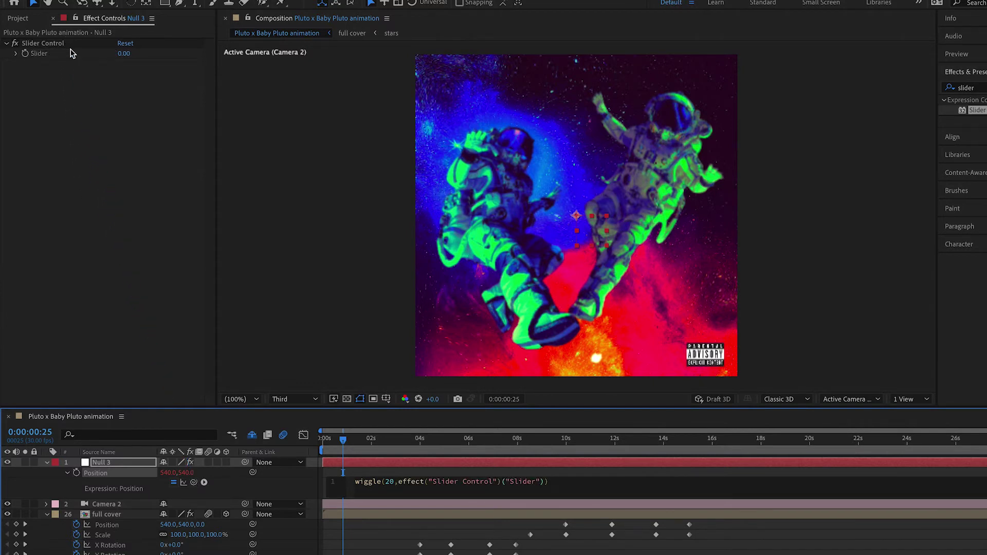
Parent Camera 2 to the null object and select the null
click(119, 506)
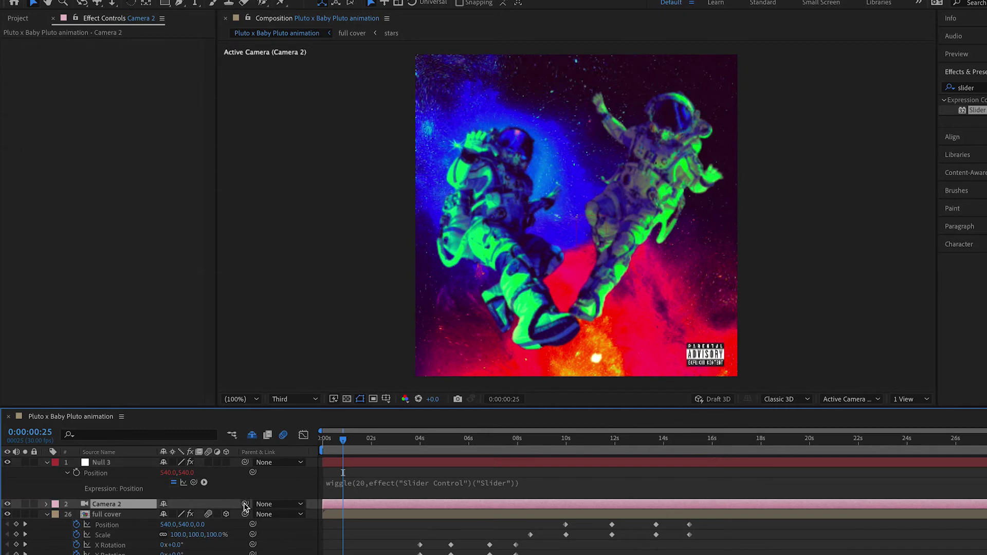
drag(245, 504, 110, 469)
click(129, 464)
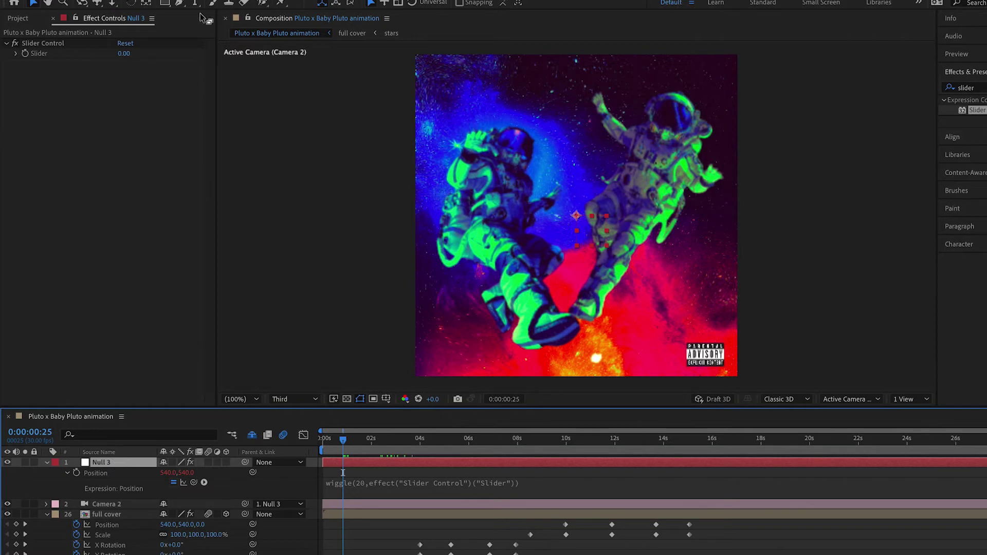
click(129, 54)
drag(128, 54, 145, 77)
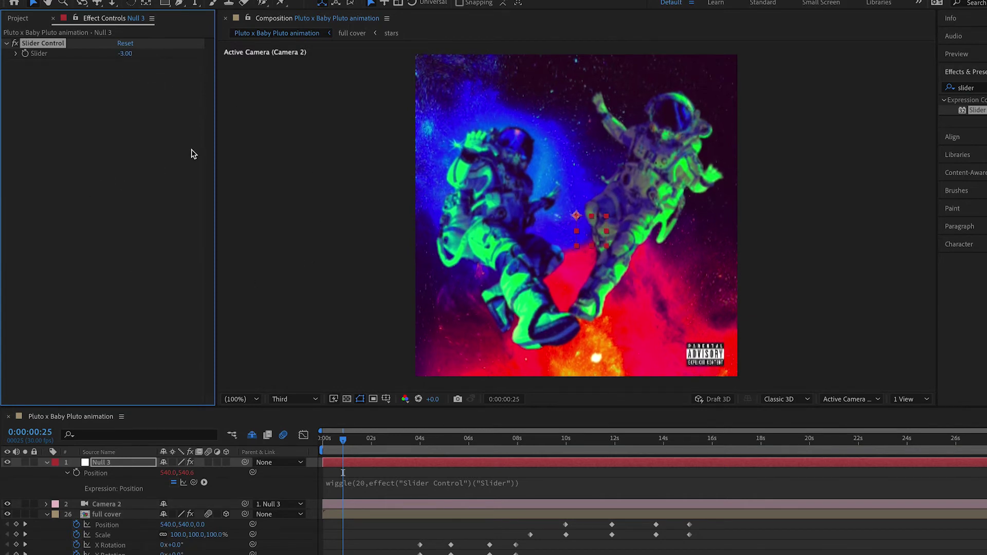
key(ctrl+z)
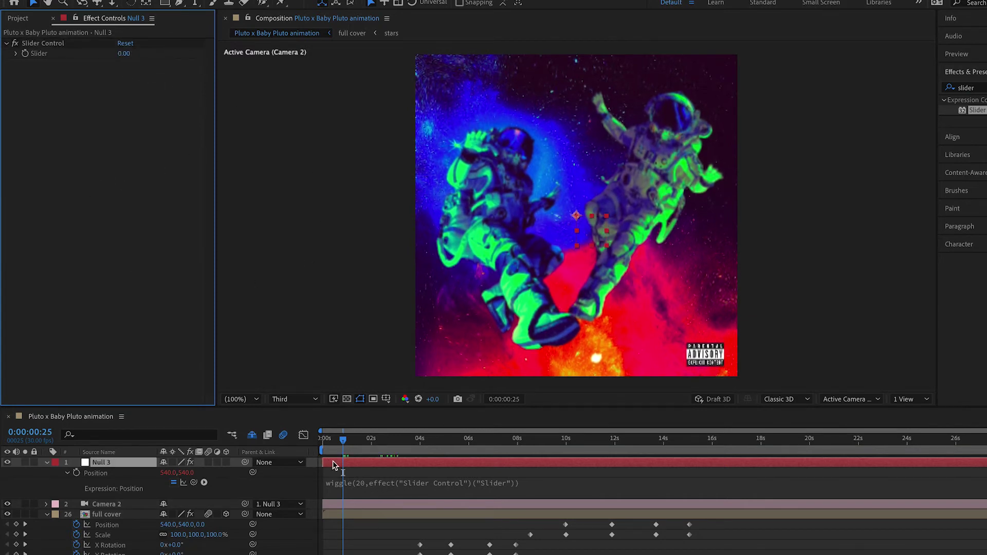
Keyframe the null's Slider at 0, reveal its keyframe, and move it slightly before 0:00:00:25
click(28, 51)
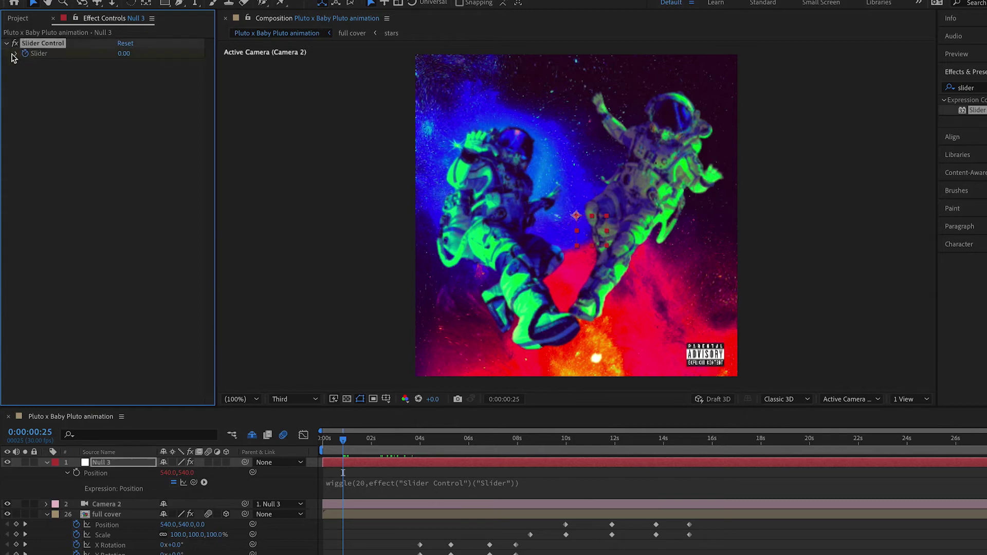
key(u)
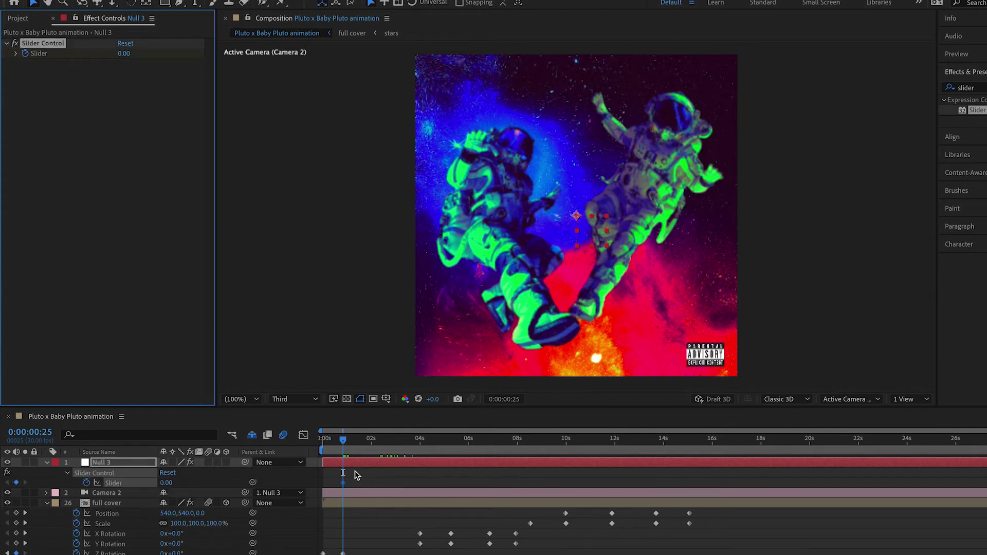
click(351, 472)
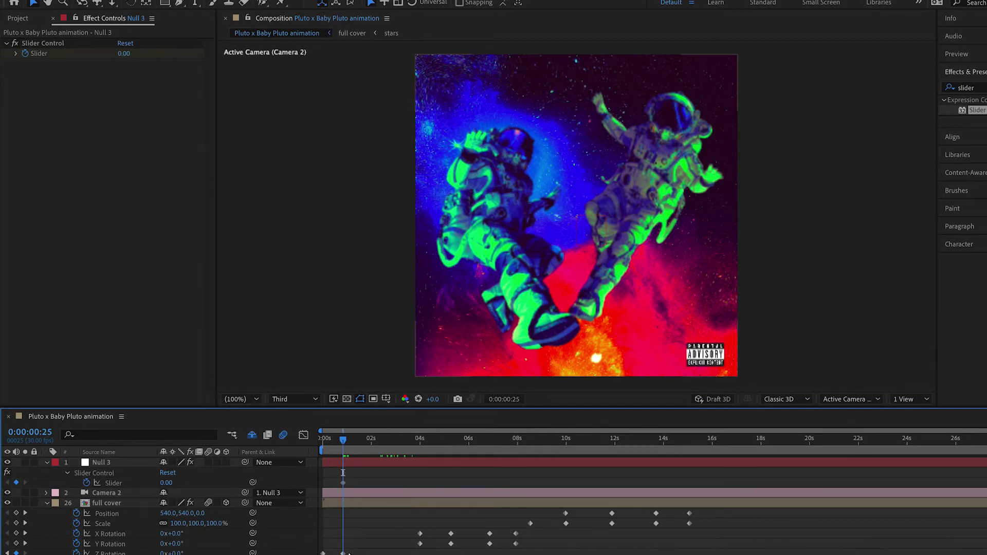
click(338, 486)
drag(337, 486, 333, 486)
click(354, 481)
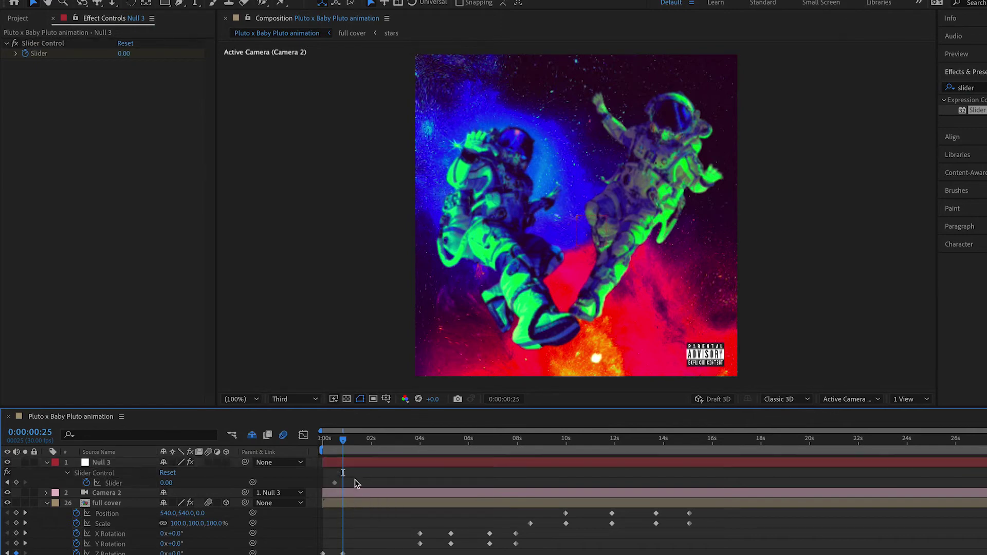
Add a Slider keyframe of 40 at 0:00:00:25 on the null
click(123, 55)
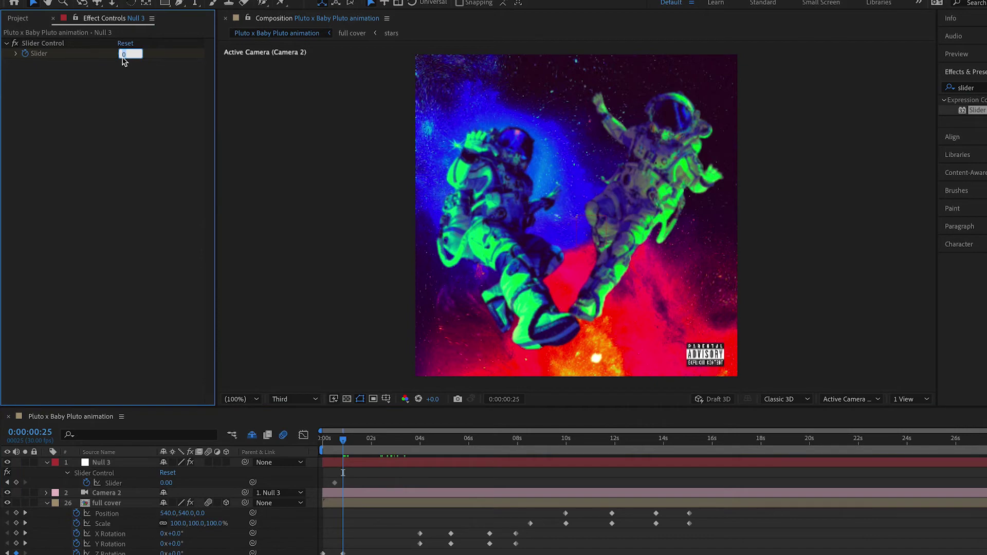
text(40)
key(Return)
Duplicate the null's first Slider keyframe, the one with value 0, at 0:00:01:01
click(347, 443)
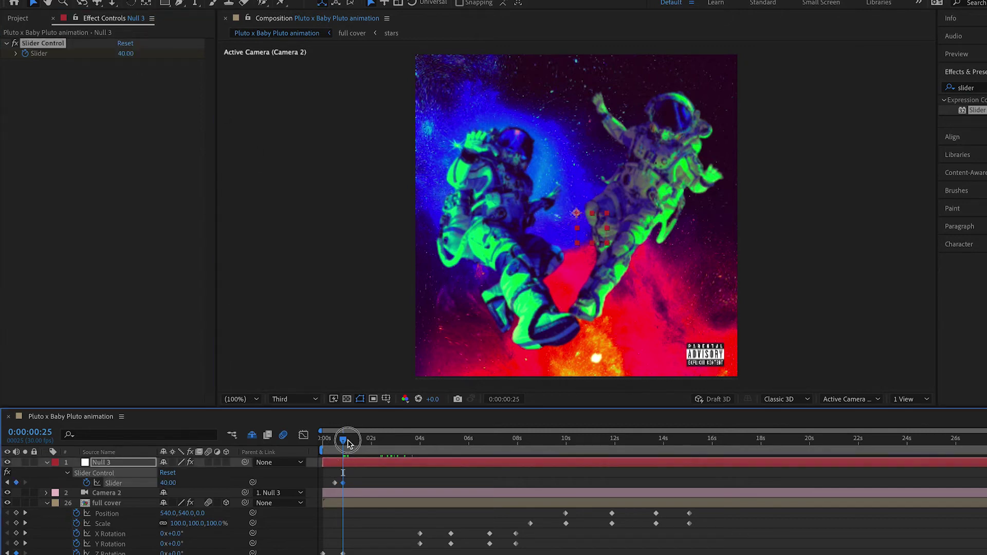
click(348, 443)
click(336, 482)
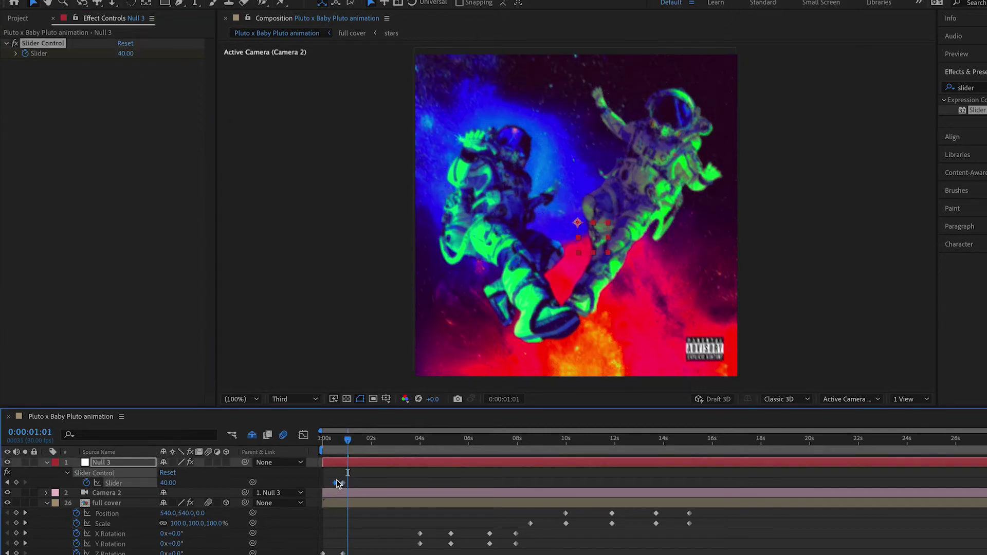
key(ctrl+c)
key(ctrl+v)
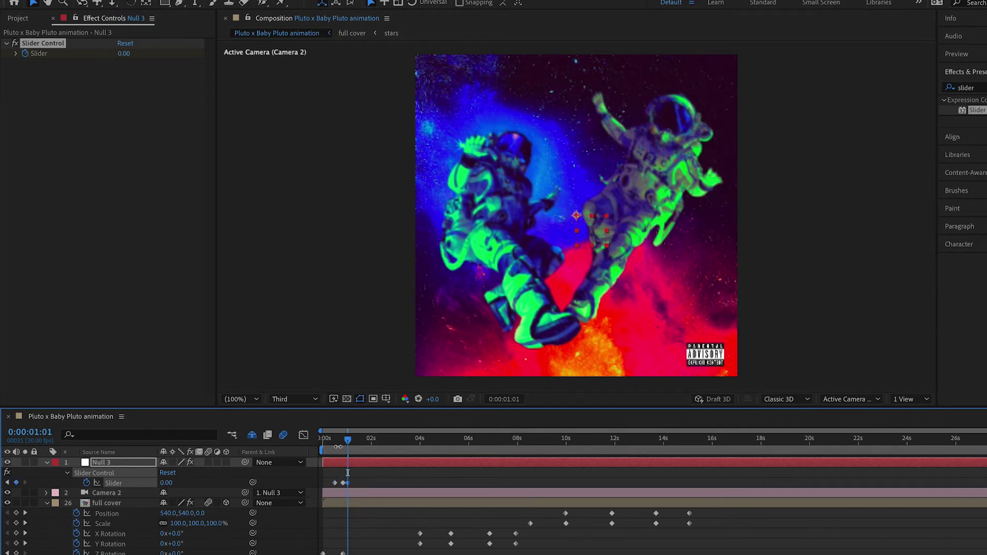
Move the Slider's peak keyframe to about 0:00:01:05 and its last keyframe to about 0:00:02:07, and preview the camera shake from 0:00:00:12
drag(338, 447, 335, 446)
click(369, 445)
drag(348, 482, 377, 483)
click(332, 447)
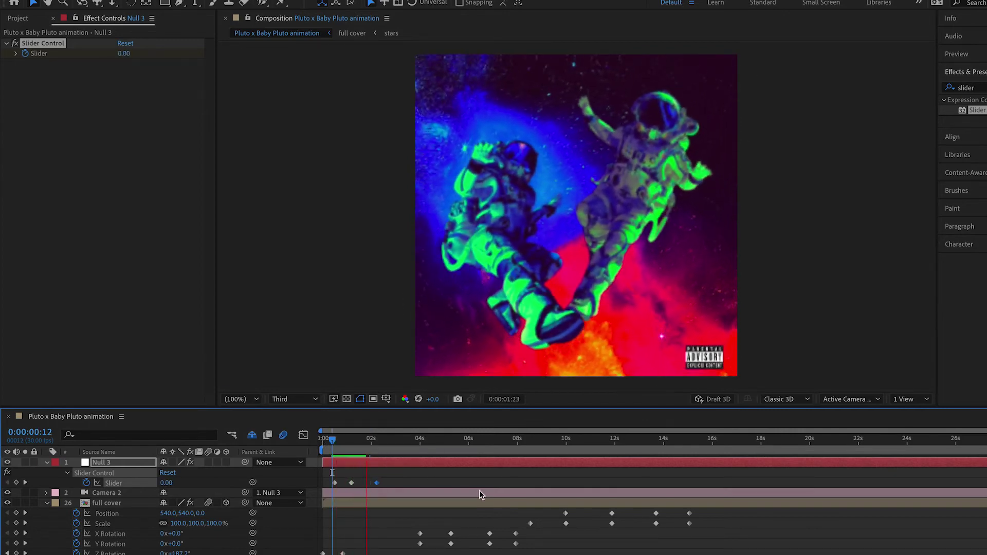
key(space)
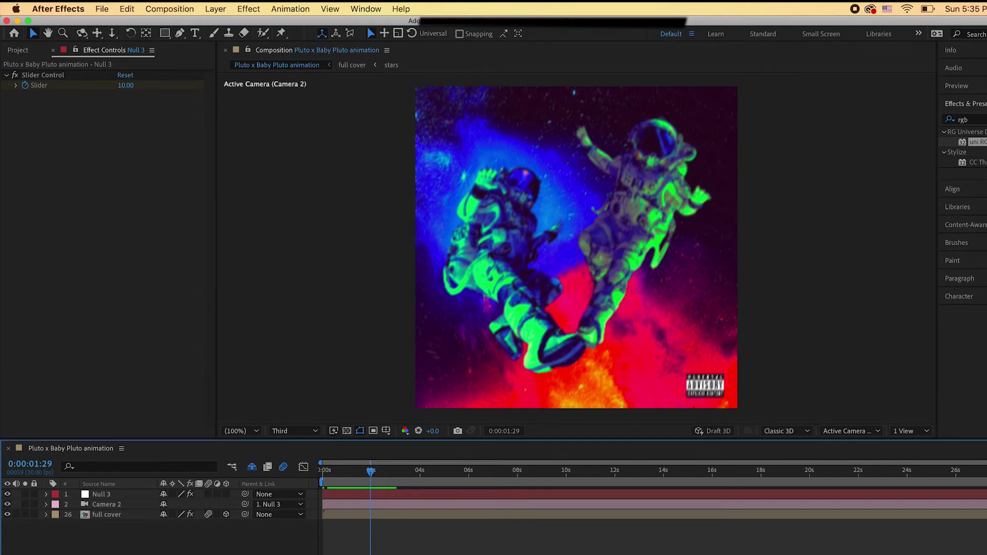
Create an adjustment layer on top of the composition and apply the uni.RGB Separation effect to it
click(230, 6)
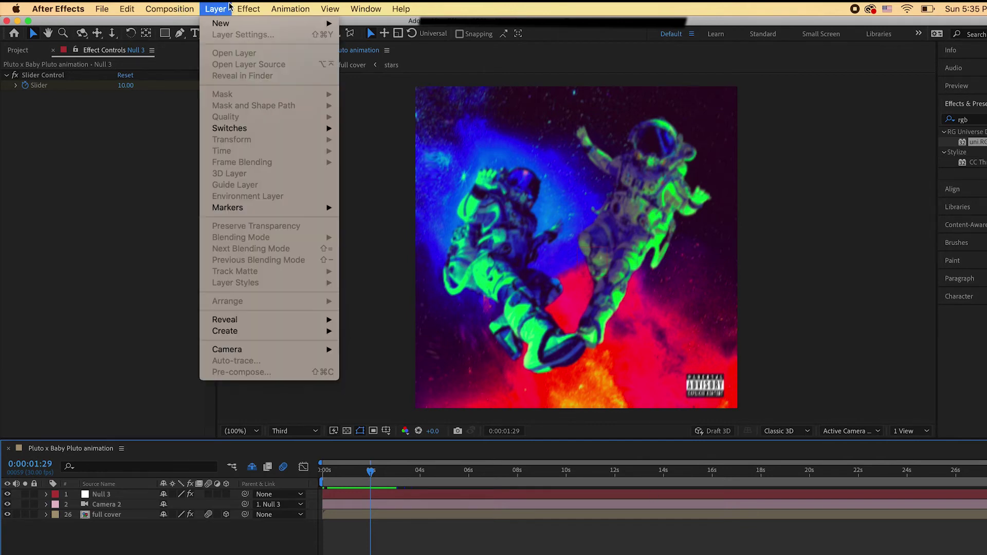
mouse_move(267, 23)
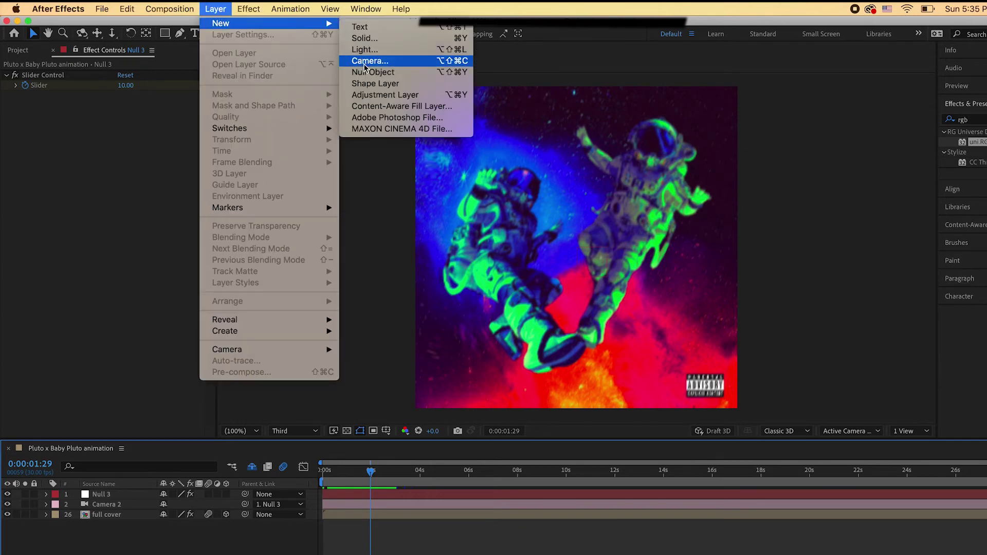
click(382, 95)
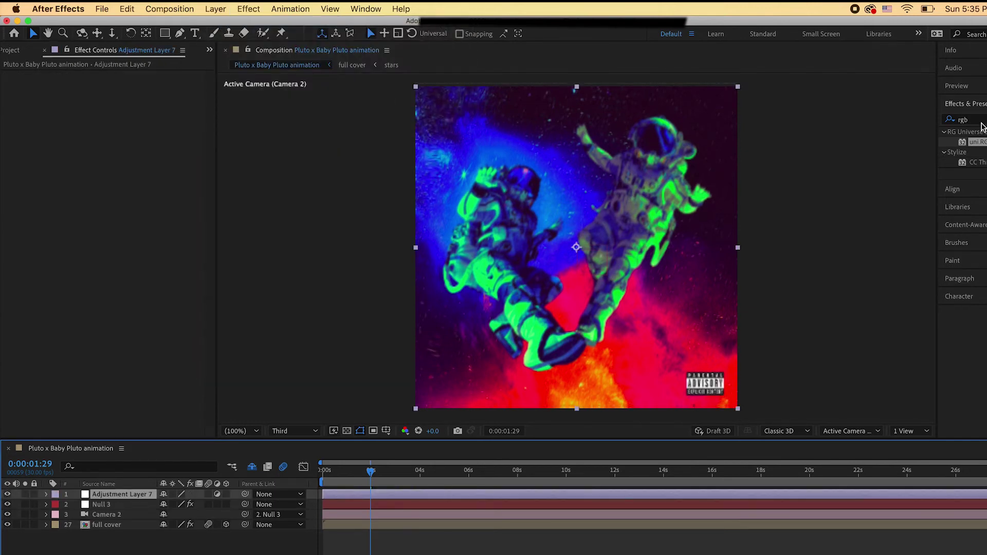
text(rgb)
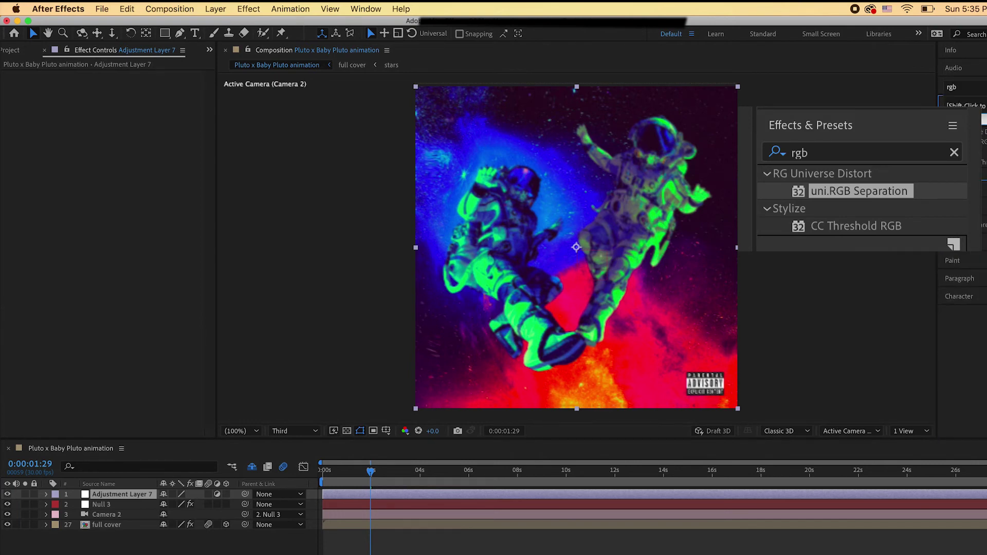
double_click(983, 142)
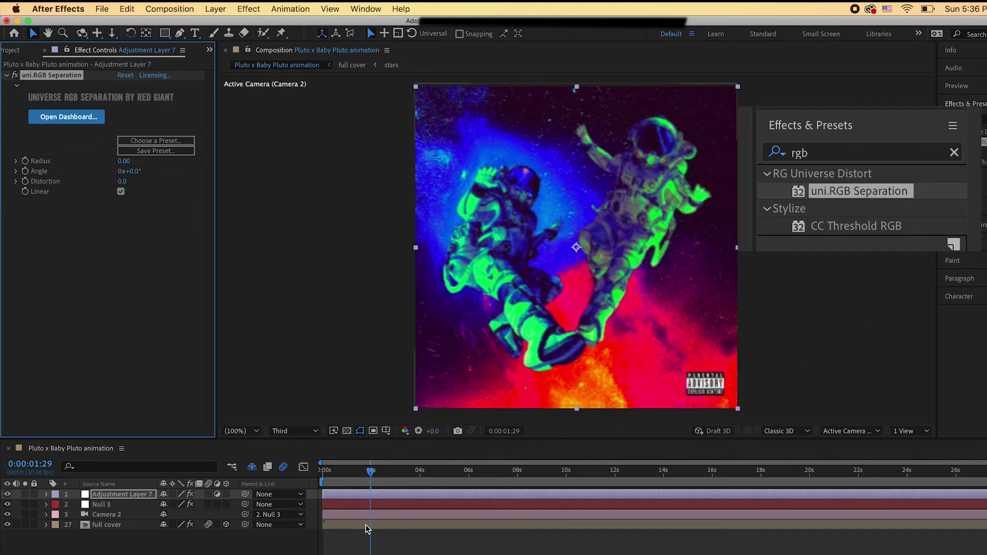
Apply the Heavy Distortion preset to the RGB Separation effect and close the Universe Dashboard
click(173, 142)
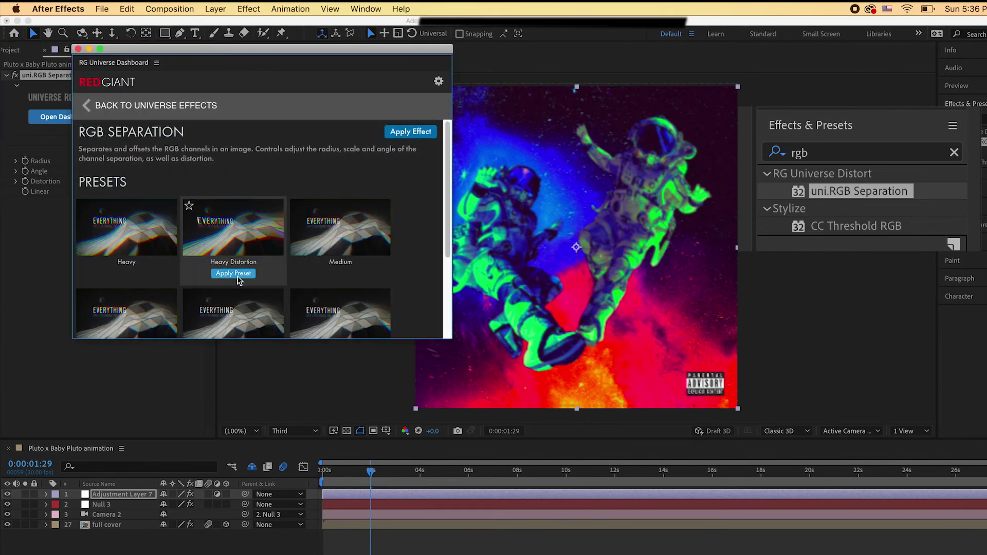
click(235, 274)
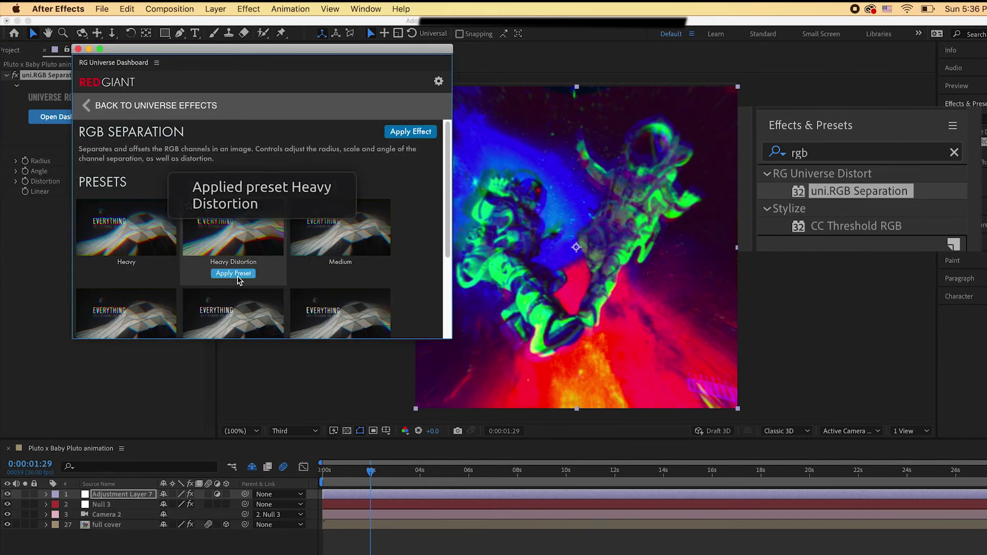
click(77, 49)
Using the null's revealed Slider keyframes as reference, keyframe the adjustment layer's Distortion at 0:00:01:13 and shift that keyframe to about 0:00:01:21
click(411, 496)
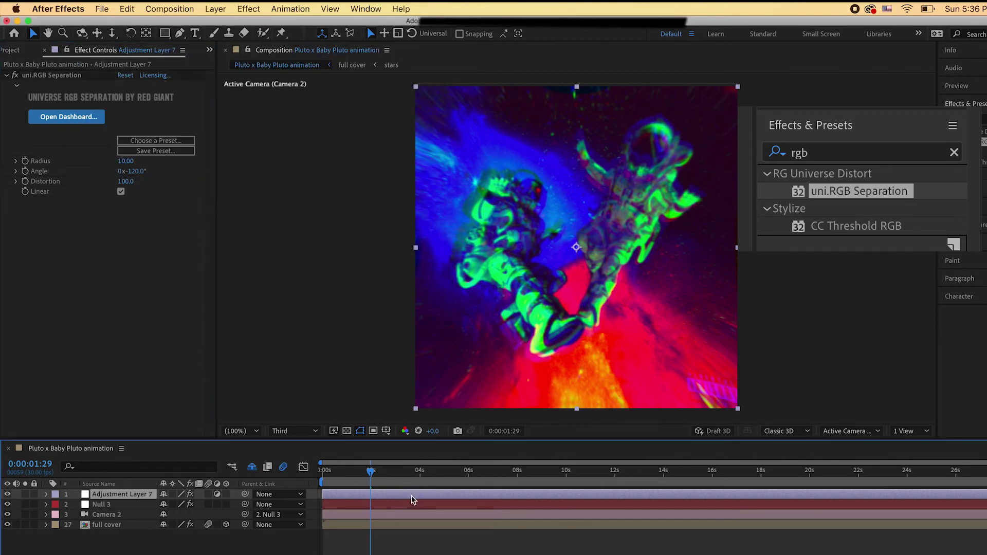
click(384, 505)
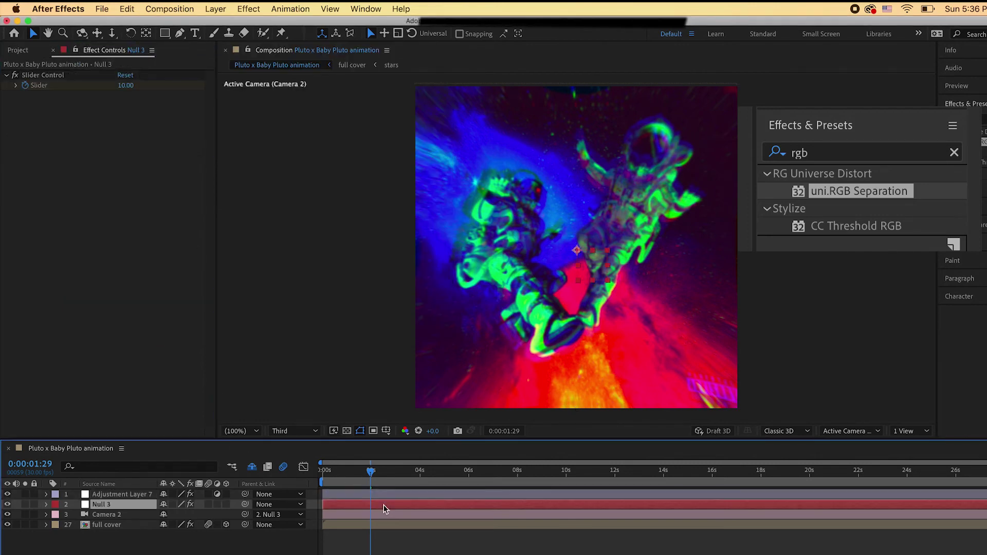
key(u)
drag(362, 479, 358, 476)
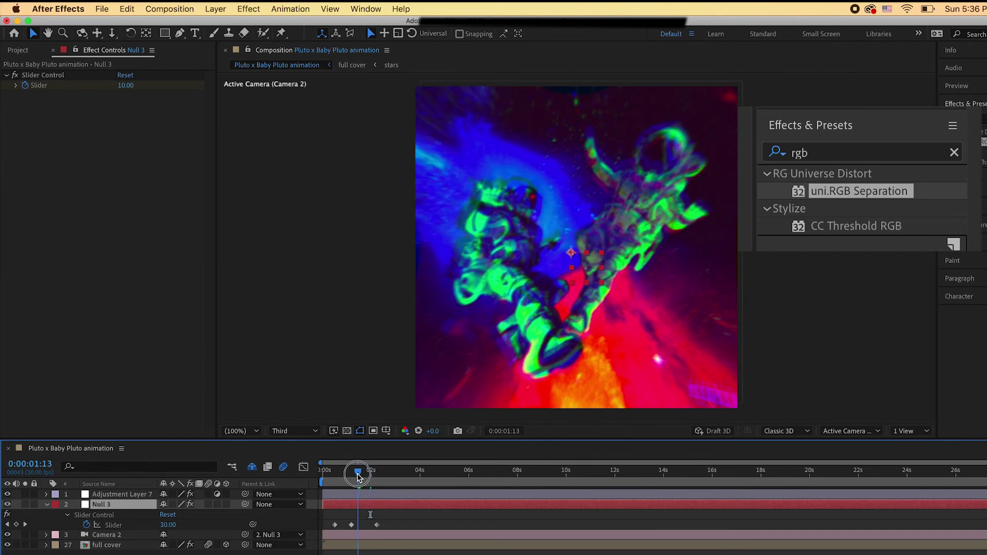
click(124, 494)
click(24, 184)
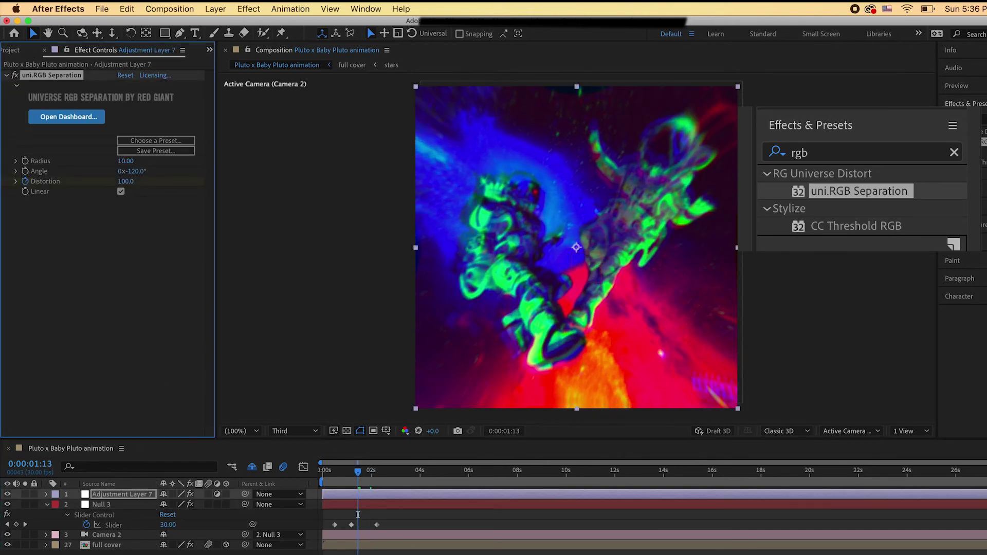
key(u)
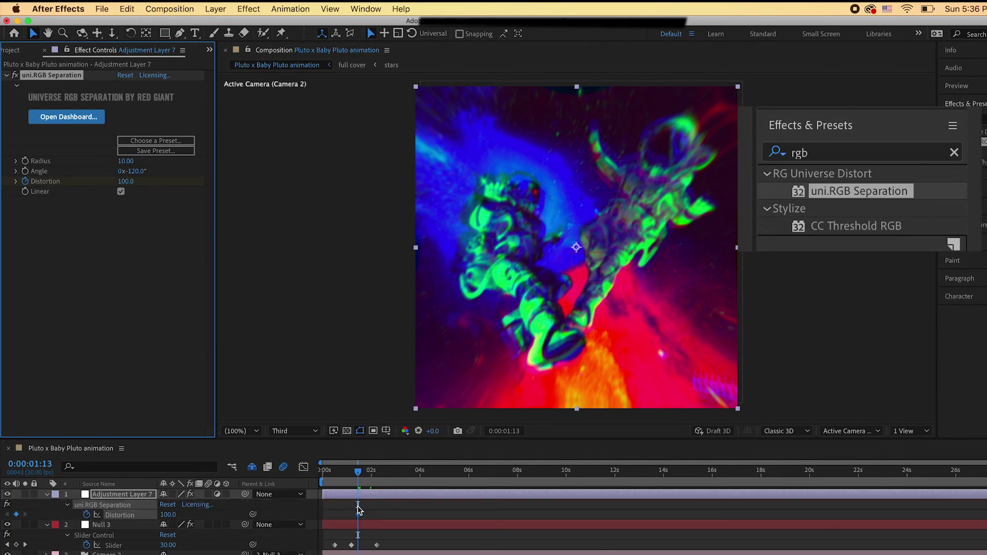
drag(357, 513, 364, 513)
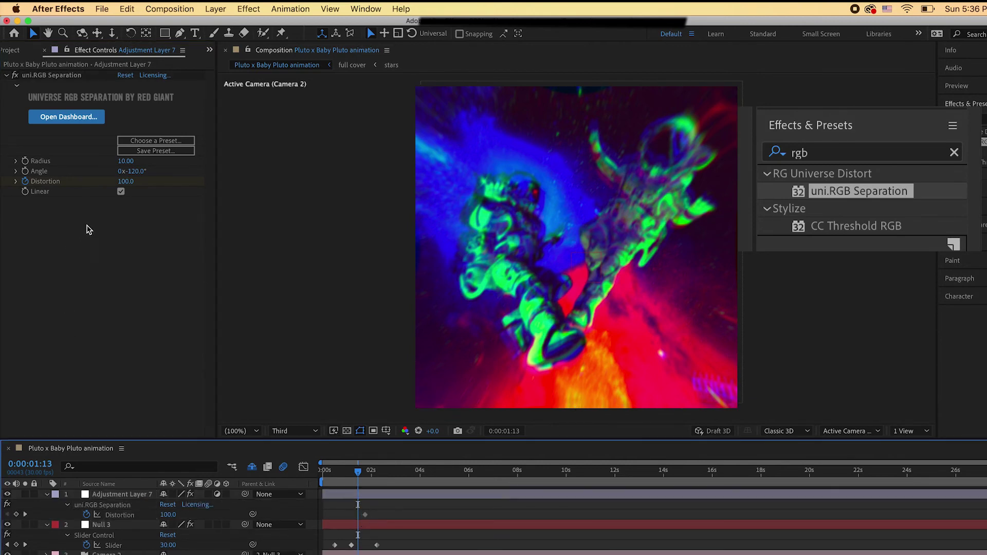
Keyframe Distortion at 0 at 0:00:01:13 and set the RGB Separation's Angle and Radius to 0
click(125, 182)
text(0)
key(Return)
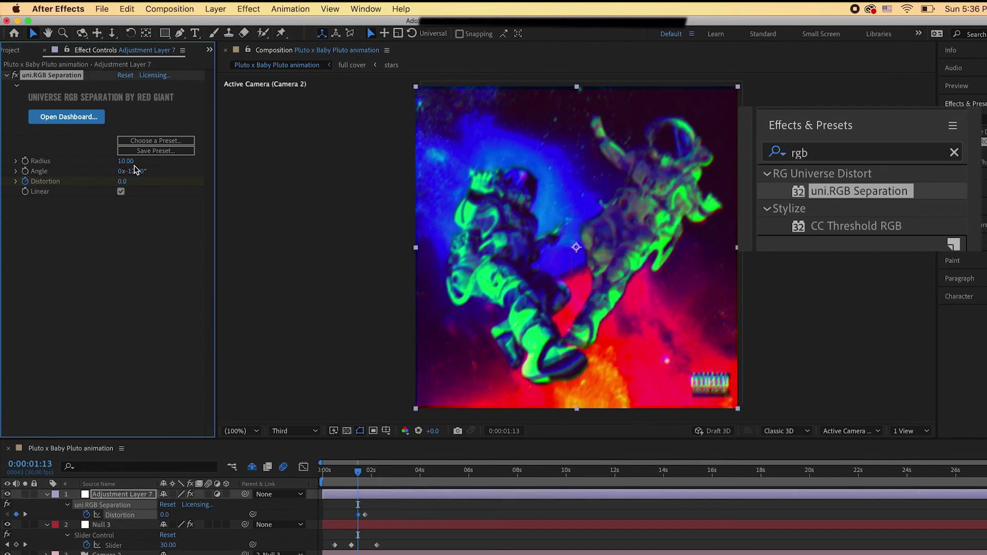
click(125, 161)
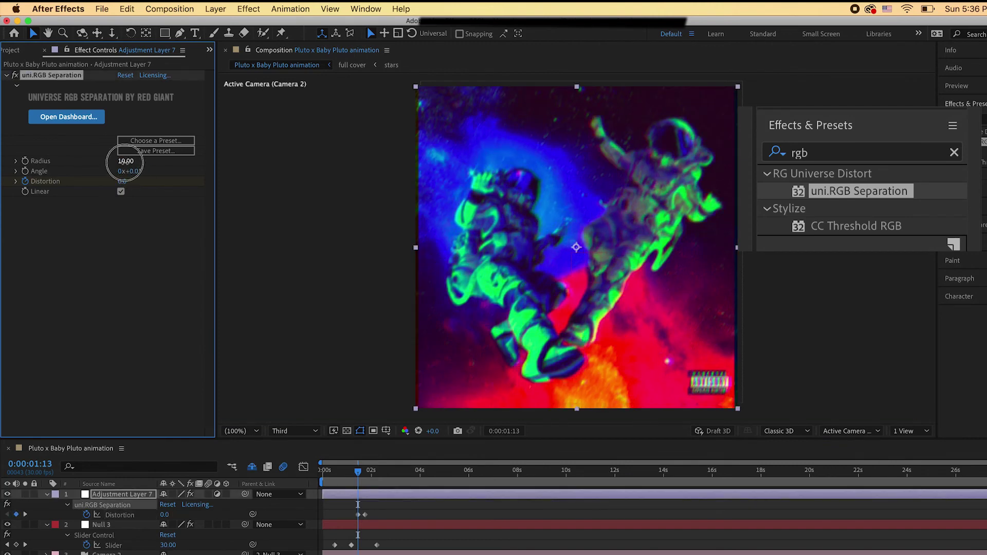
text(0)
key(Return)
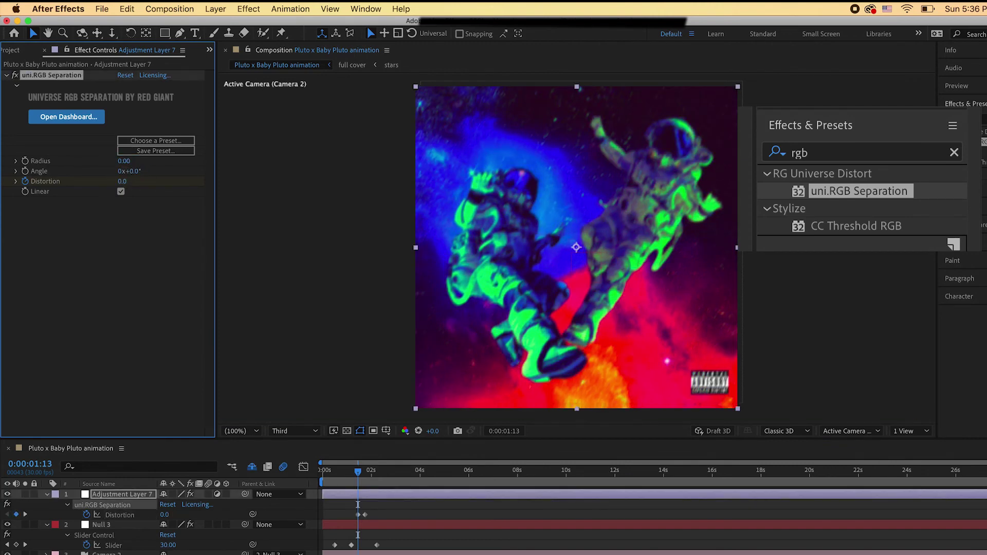
Duplicate the zero Distortion keyframe at 0:00:02:00
click(361, 514)
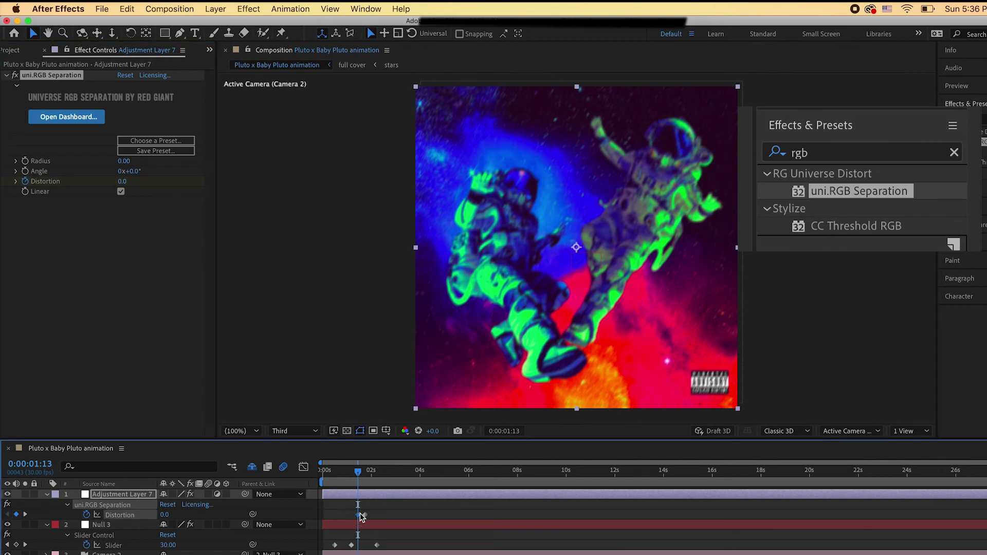
drag(359, 471, 372, 472)
key(super+v)
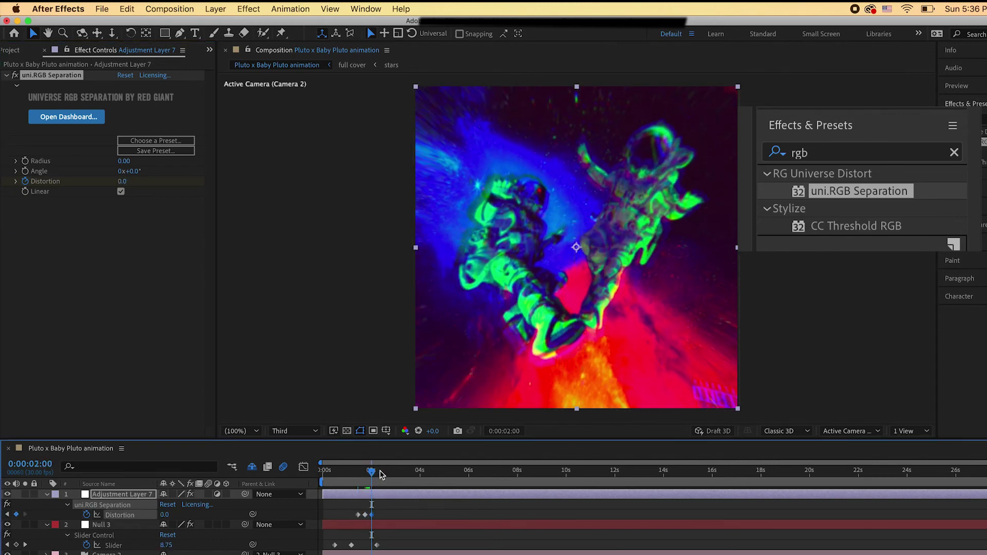
Preview the RGB distortion burst from 0:00:01:13
key(equal)
key(equal)
scroll(418, 497, left, 5)
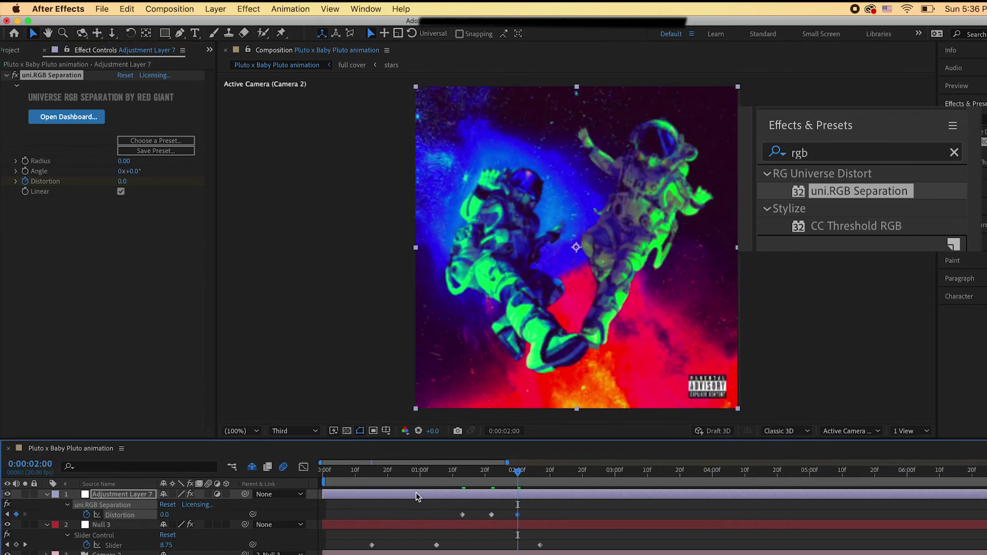
click(463, 470)
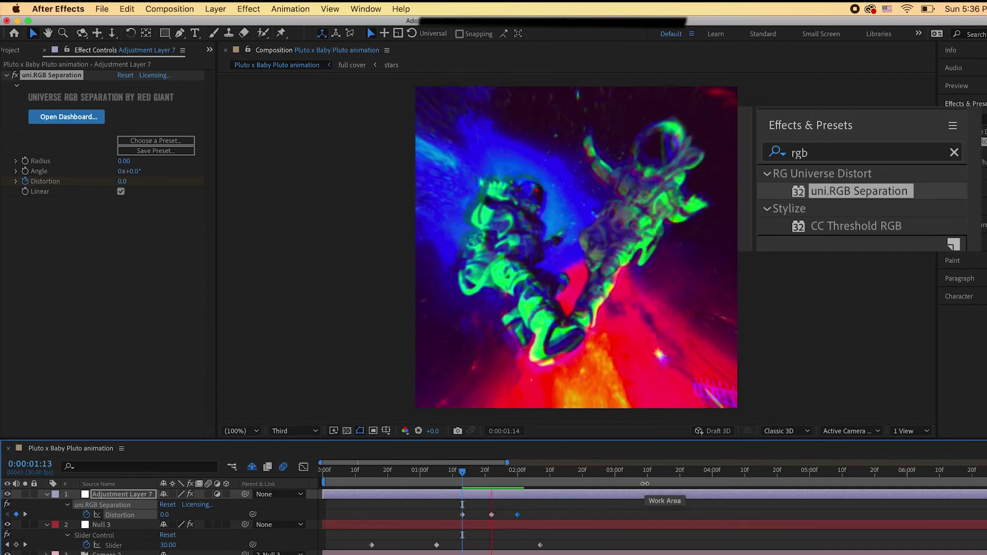
key(space)
key(space)
Move the last Distortion keyframe to about 0:00:02:17 and the middle one to 0:00:02:00, and preview from 0:00:01:08
click(518, 515)
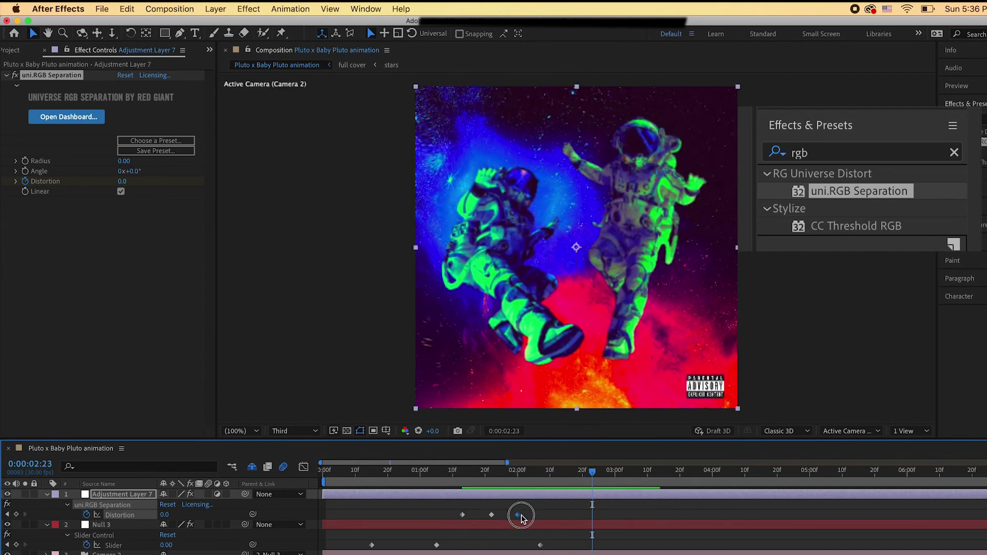
drag(522, 515, 576, 516)
drag(491, 515, 516, 515)
click(446, 471)
key(space)
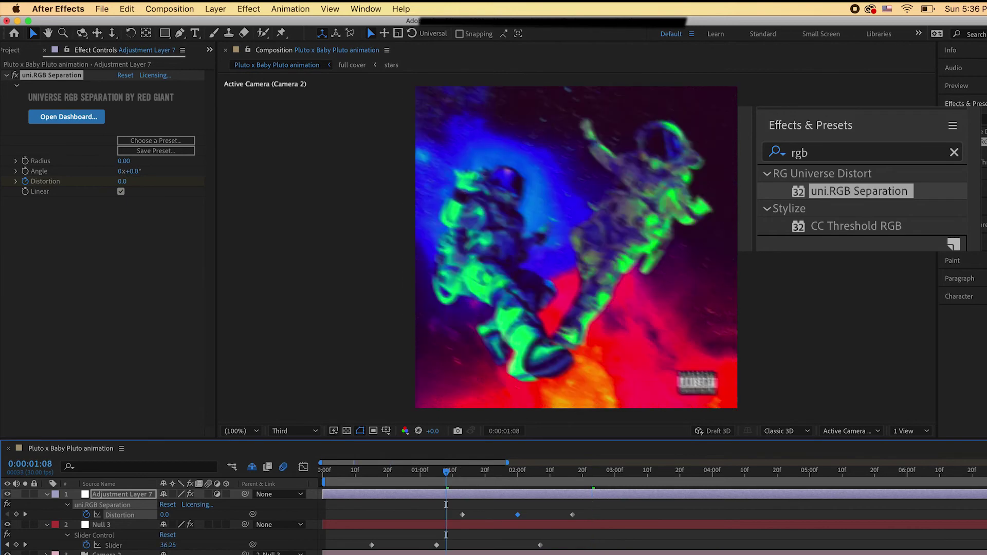
key(space)
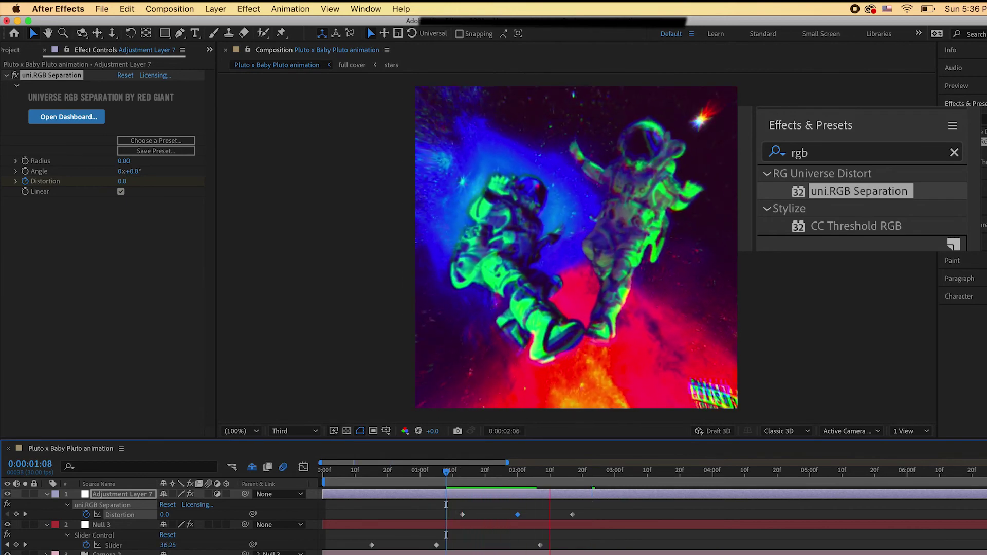
key(space)
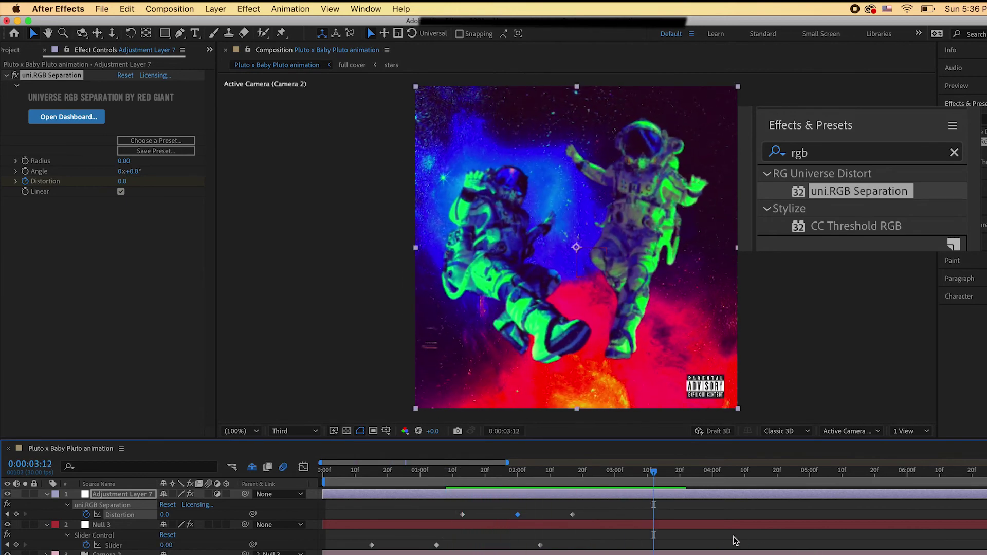
Deselect the adjustment layer and scrub to about 0:00:02:14 to examine the end of the distortion
key(minus)
key(minus)
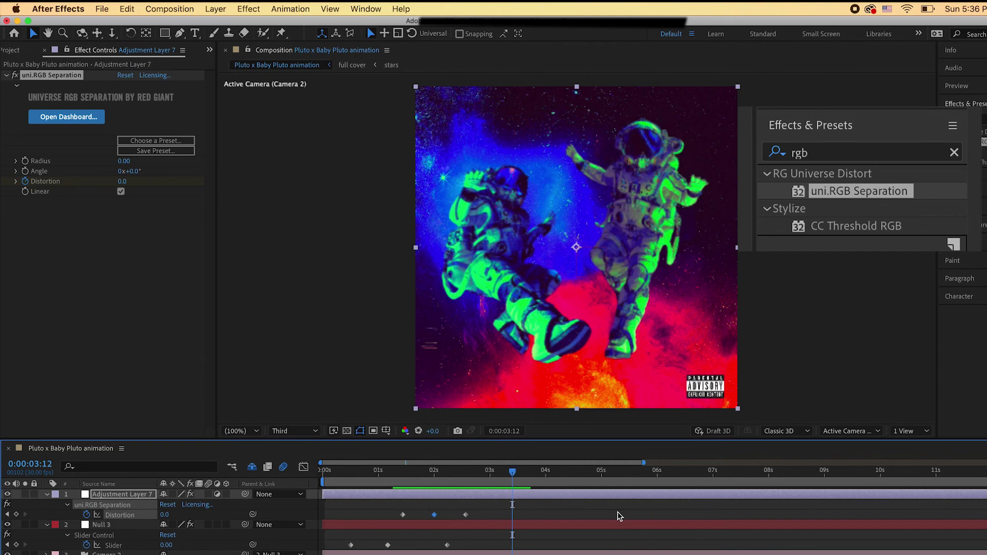
scroll(618, 516, down, 1)
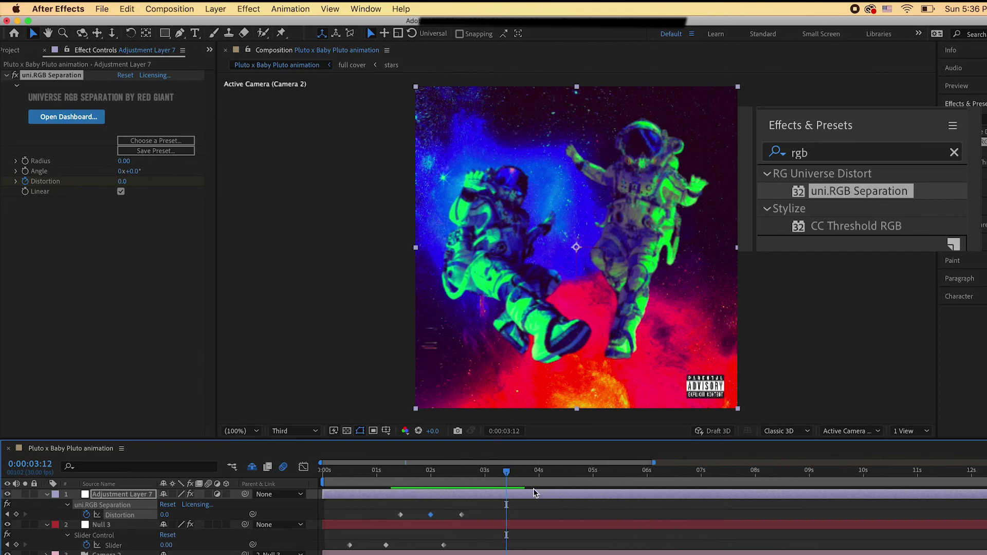
click(534, 493)
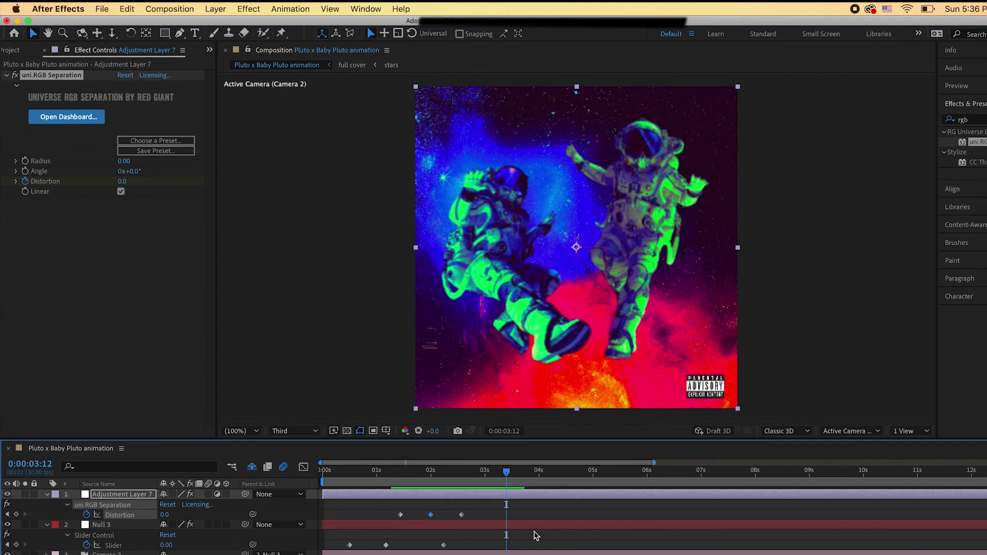
click(542, 516)
click(444, 480)
click(450, 469)
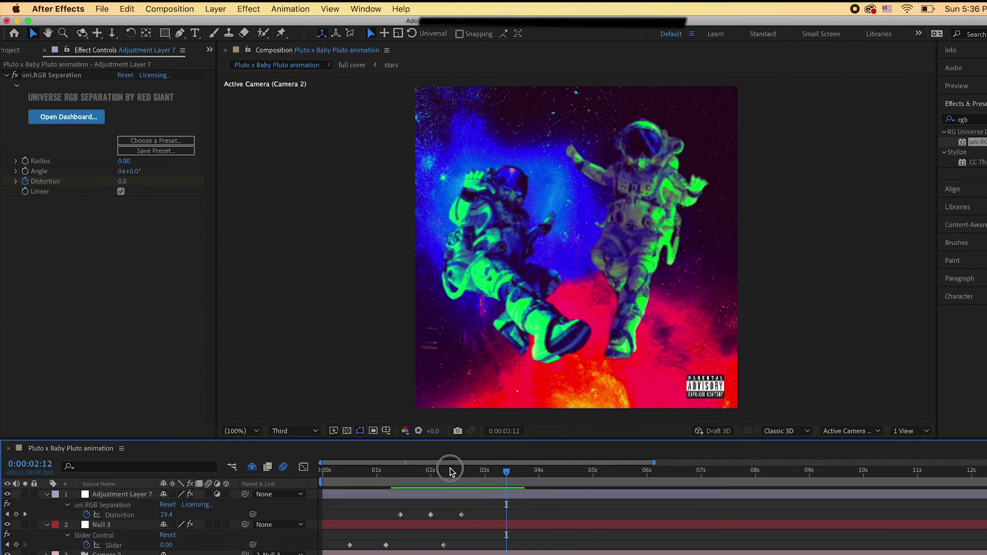
mouse_move(450, 471)
mouse_down()
mouse_move(432, 469)
mouse_move(481, 470)
mouse_move(459, 480)
mouse_up()
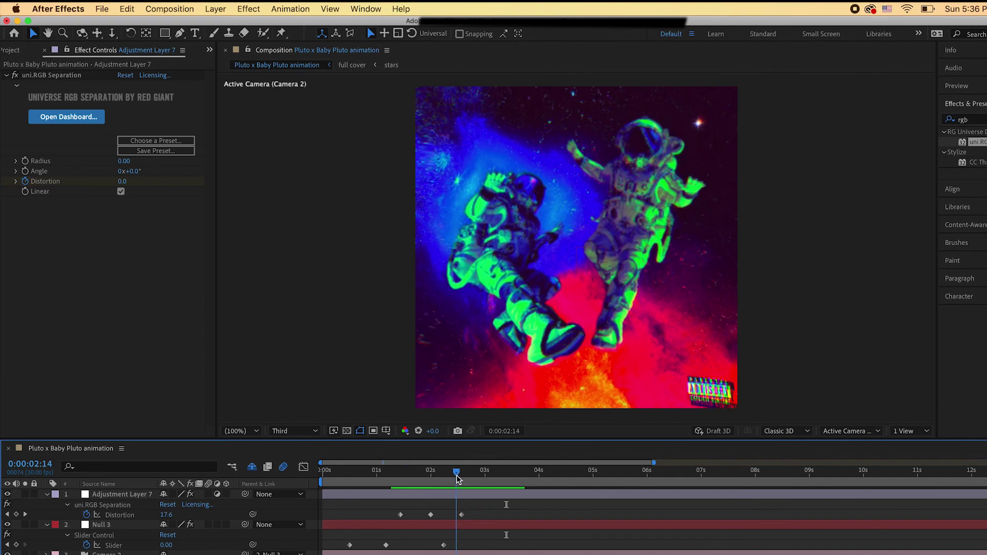